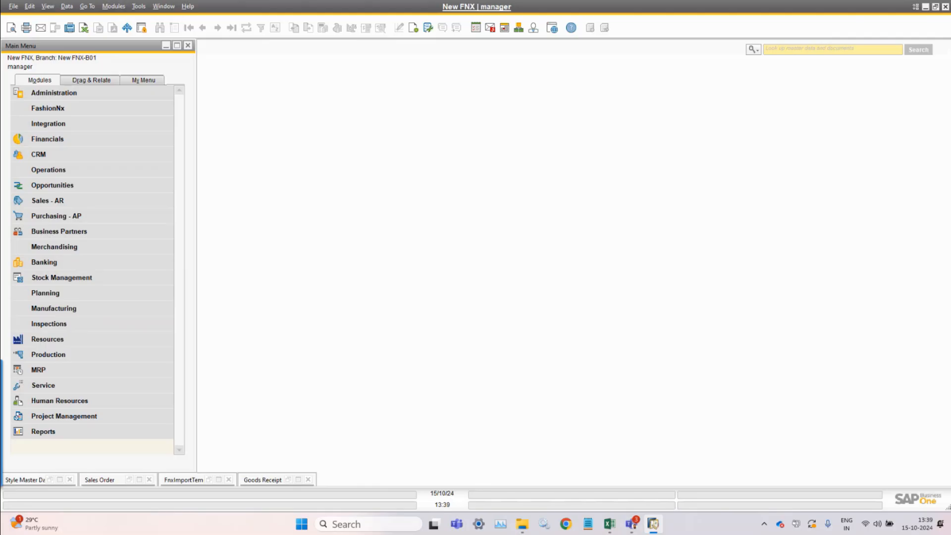
Open the merchandising Style Master Data and find the PRINTED TOP style by searching its description for "pr"
{"action": "left_click", "coordinate": [111, 7]}
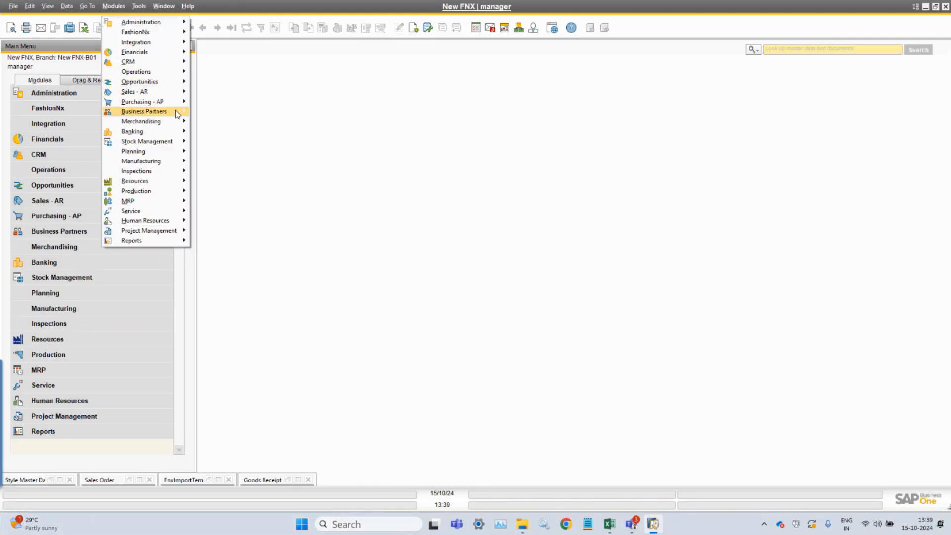
{"action": "mouse_move", "coordinate": [177, 127]}
{"action": "left_click", "coordinate": [247, 127]}
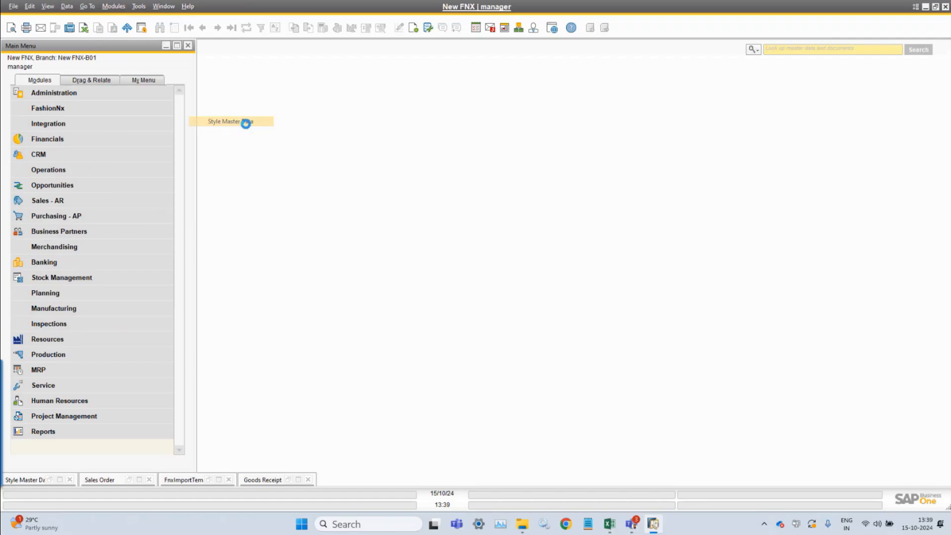
{"action": "key", "text": "Tab"}
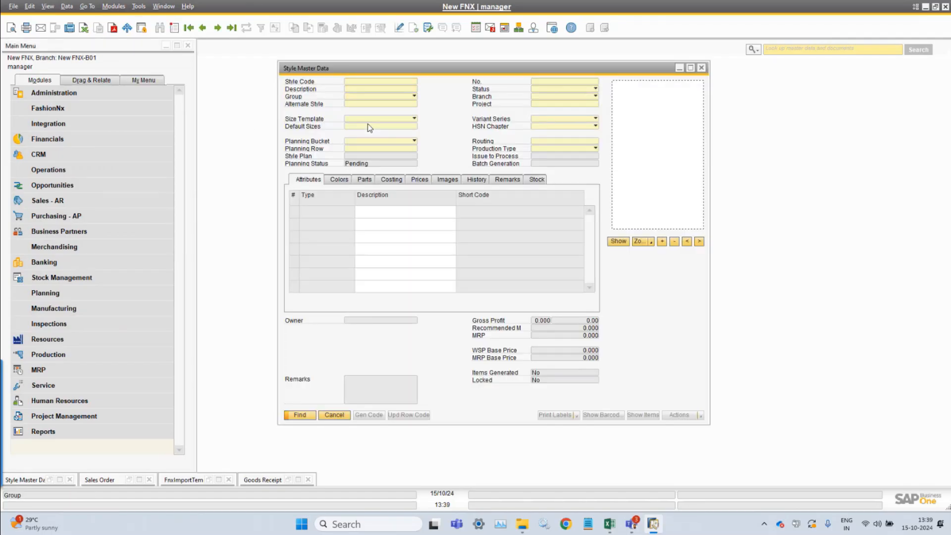
{"action": "type", "text": "pr"}
{"action": "key", "text": "Return"}
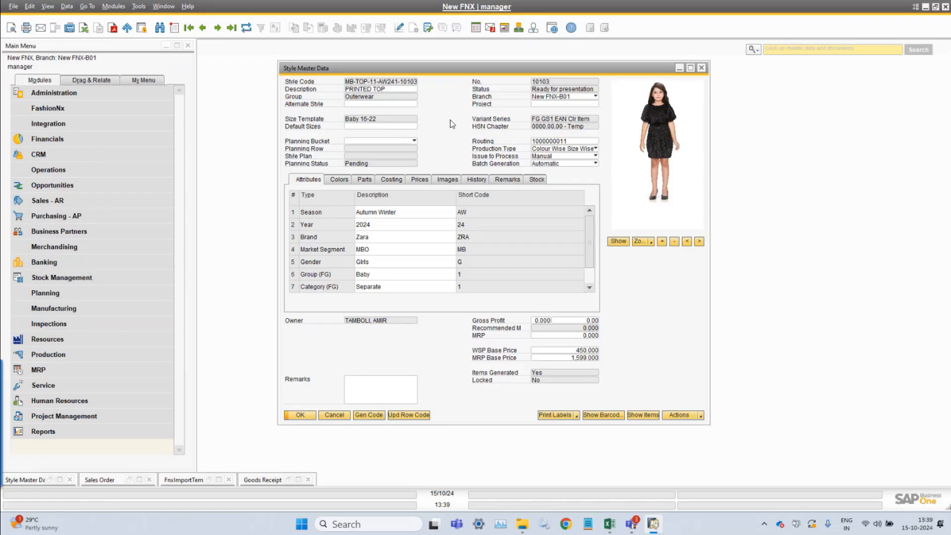
Find the GREEN TEXT style by searching the style master descriptions for "green"
{"action": "key", "text": "ctrl+f"}
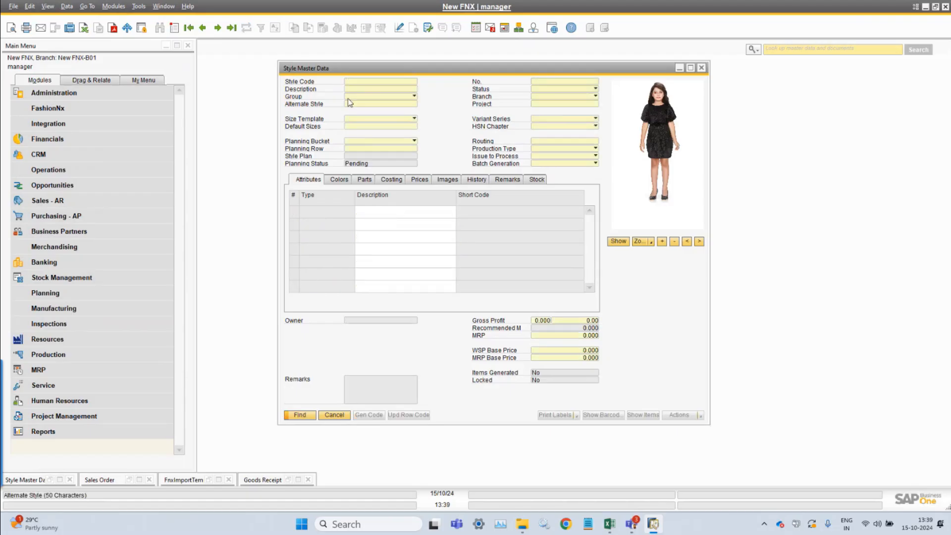
{"action": "type", "text": "green"}
{"action": "key", "text": "Return"}
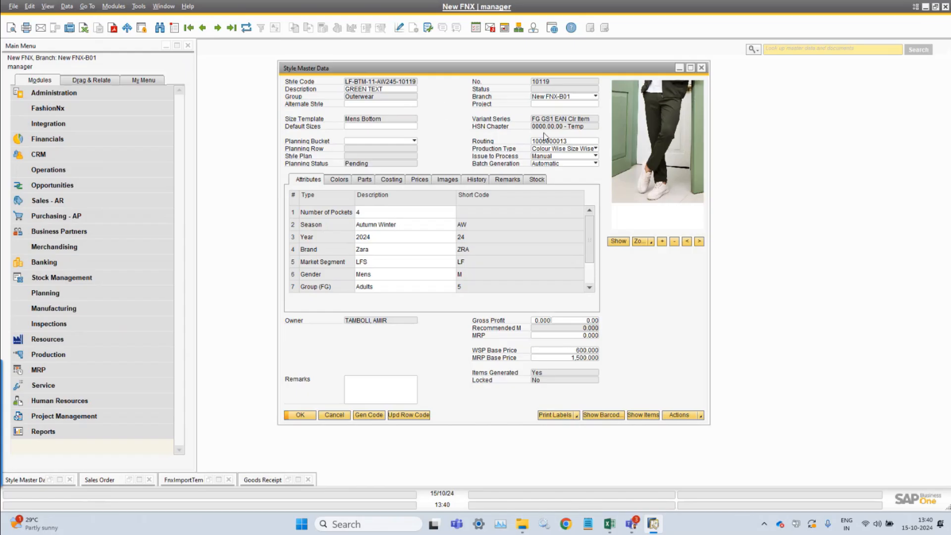
{"action": "double_click", "coordinate": [578, 142]}
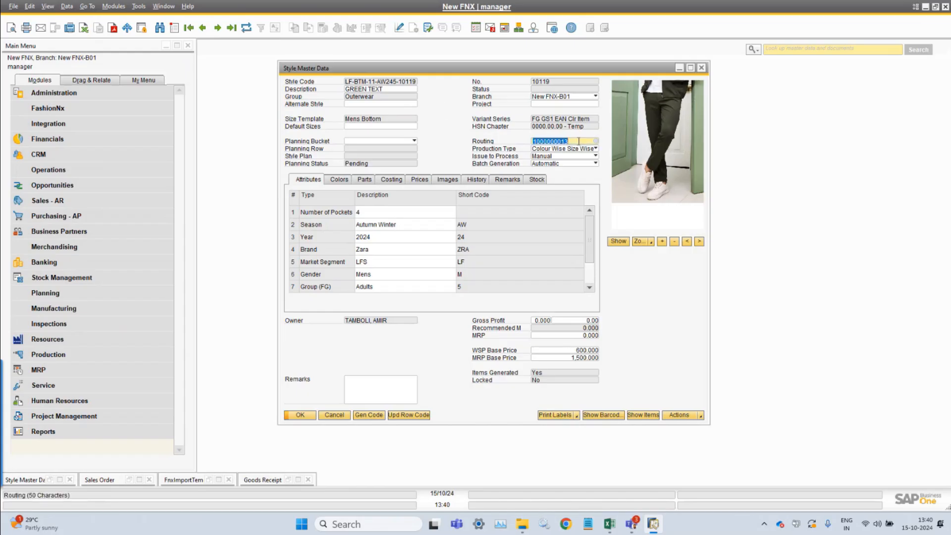
{"action": "key", "text": "BackSpace"}
{"action": "left_click", "coordinate": [297, 414]}
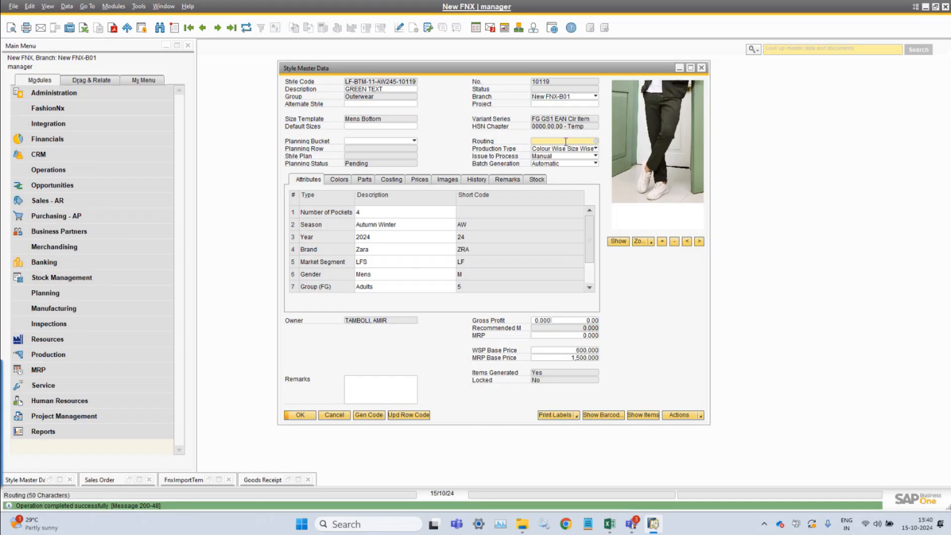
{"action": "key", "text": "Tab"}
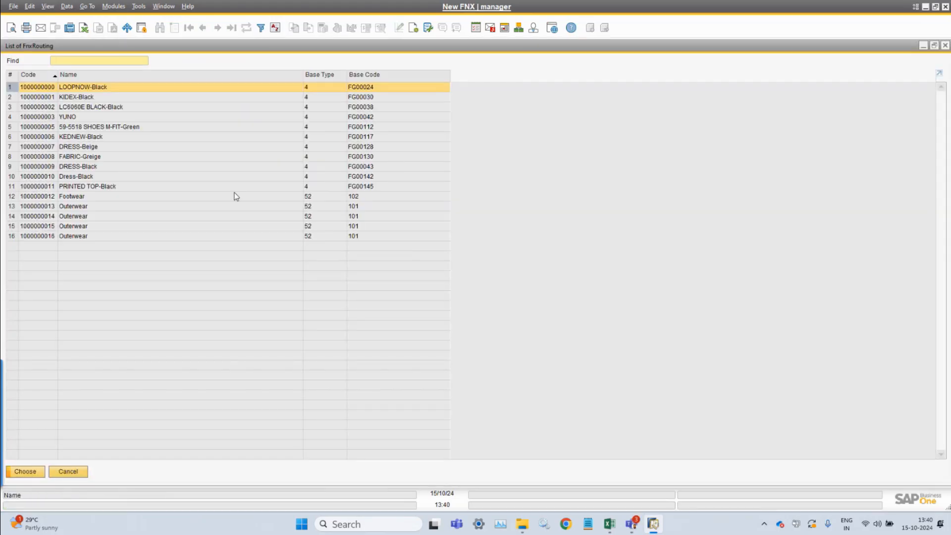
{"action": "double_click", "coordinate": [86, 186]}
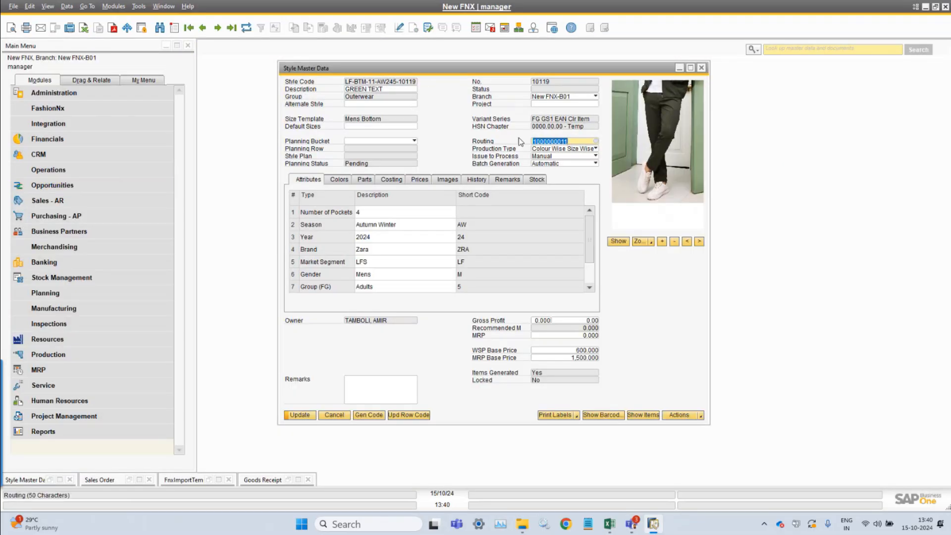
{"action": "key", "text": "Return"}
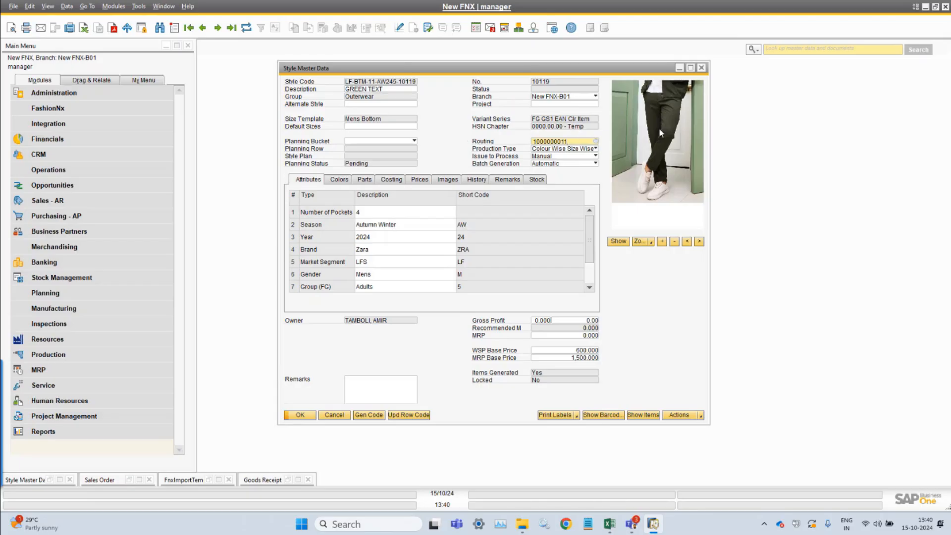
Review the last and previous bills of materials under Tech Pack, then close them and the style master
{"action": "left_click", "coordinate": [123, 8]}
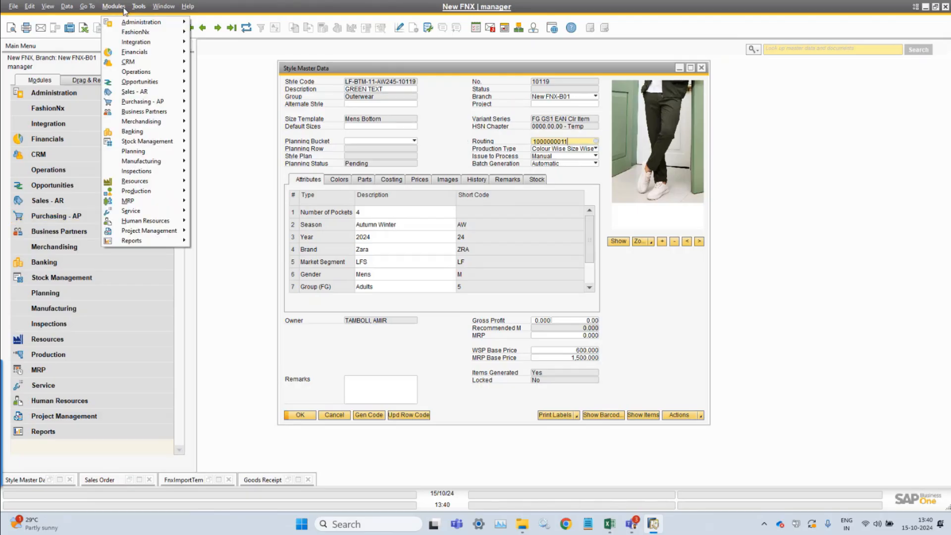
{"action": "mouse_move", "coordinate": [144, 121]}
{"action": "mouse_move", "coordinate": [241, 133]}
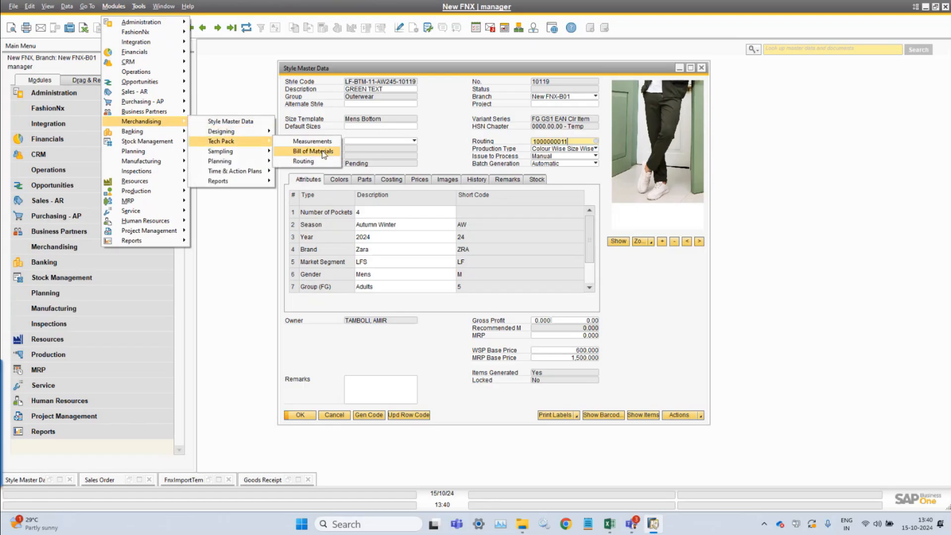
{"action": "left_click", "coordinate": [322, 151]}
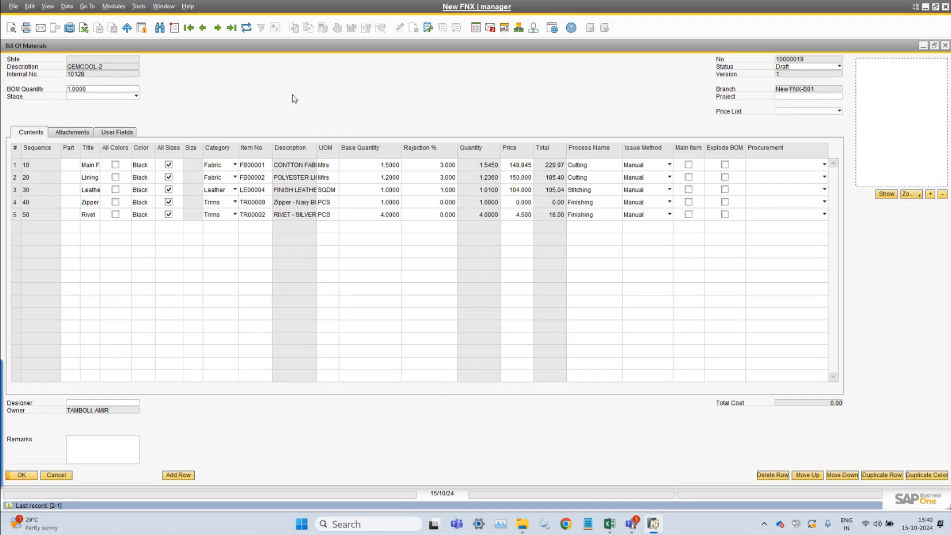
{"action": "key", "text": "Page_Up"}
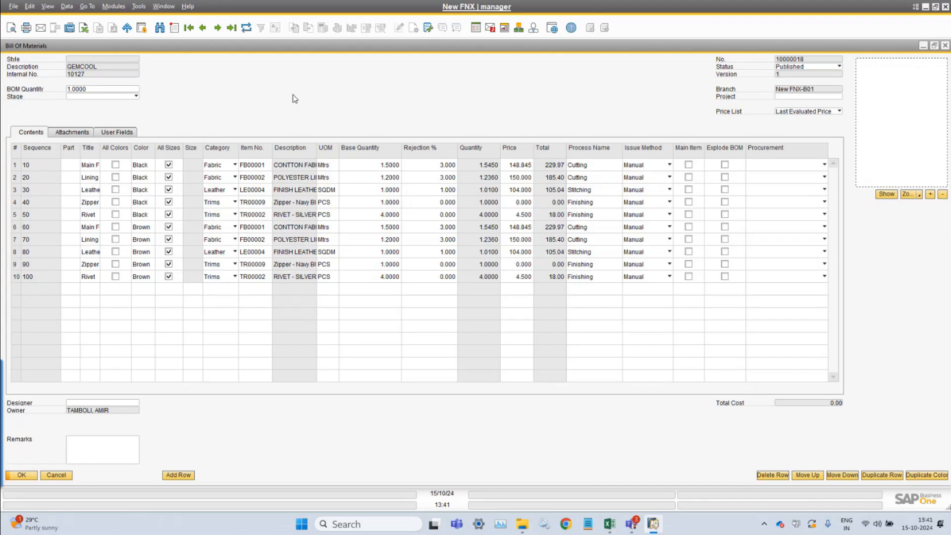
{"action": "key", "text": "Escape"}
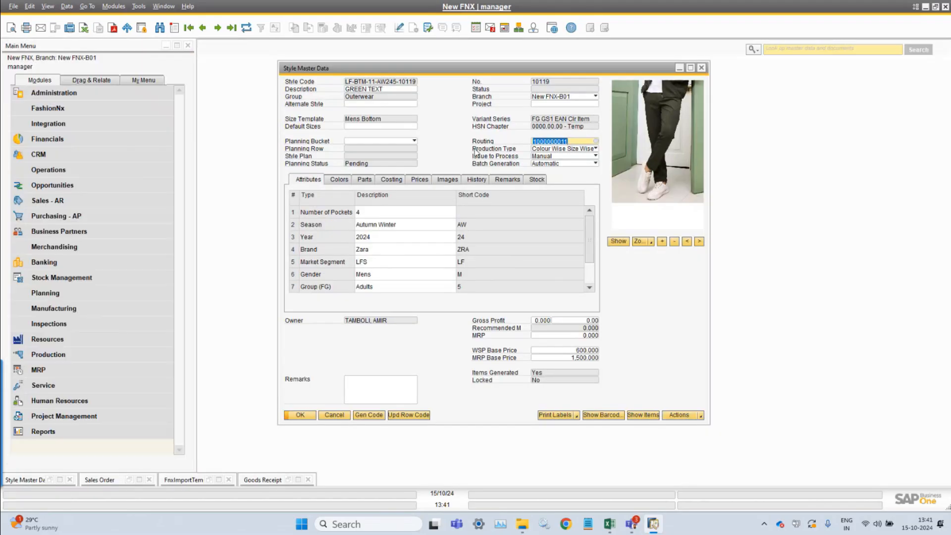
{"action": "key", "text": "Escape"}
Open the list of production plans and examine the plans' styles, quantities, customers, order numbers and approval columns
{"action": "left_click", "coordinate": [113, 6]}
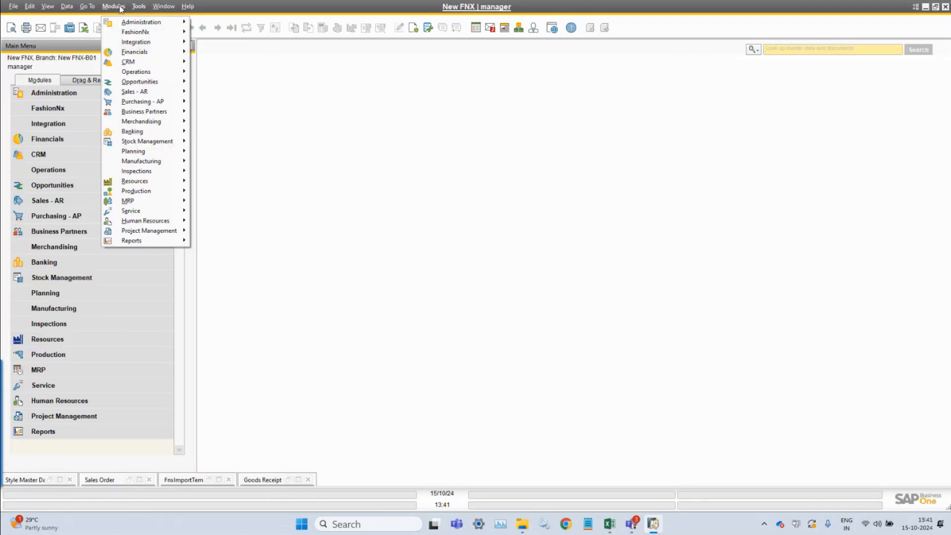
{"action": "mouse_move", "coordinate": [170, 154]}
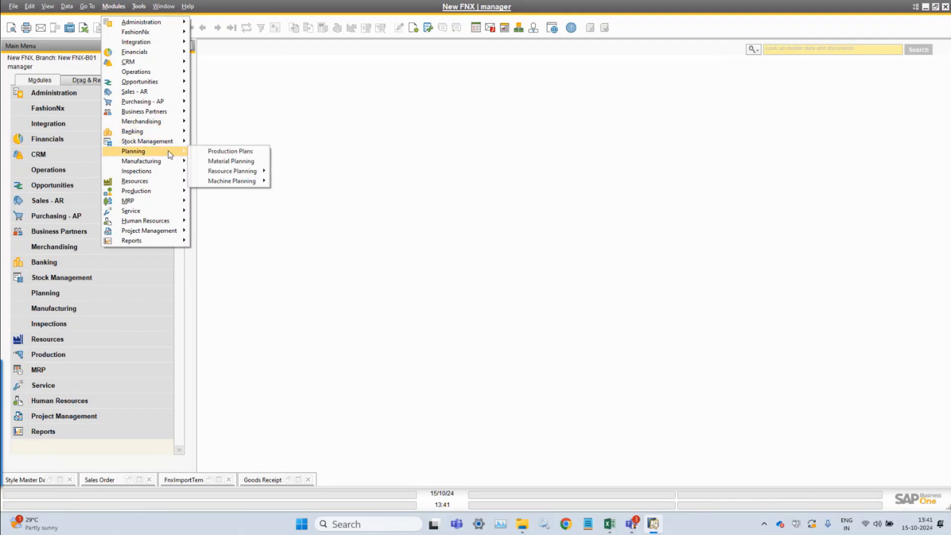
{"action": "left_click", "coordinate": [238, 153]}
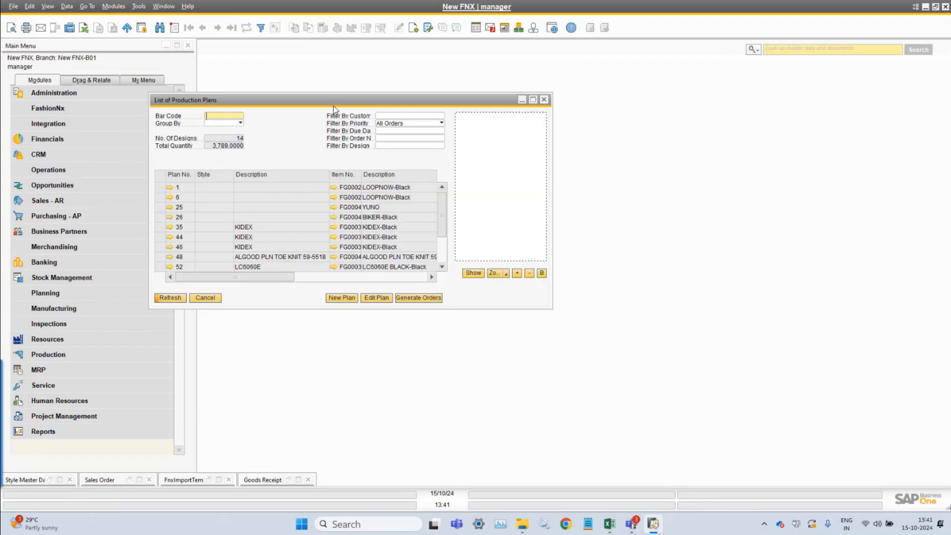
{"action": "left_click_drag", "start_coordinate": [334, 107], "coordinate": [453, 104]}
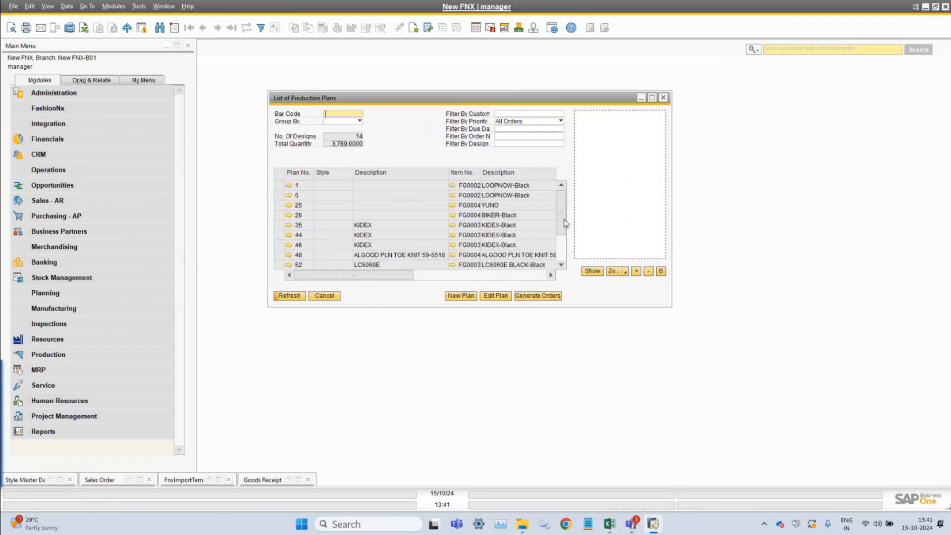
{"action": "left_click_drag", "start_coordinate": [566, 223], "coordinate": [566, 270]}
{"action": "left_click_drag", "start_coordinate": [386, 276], "coordinate": [548, 276]}
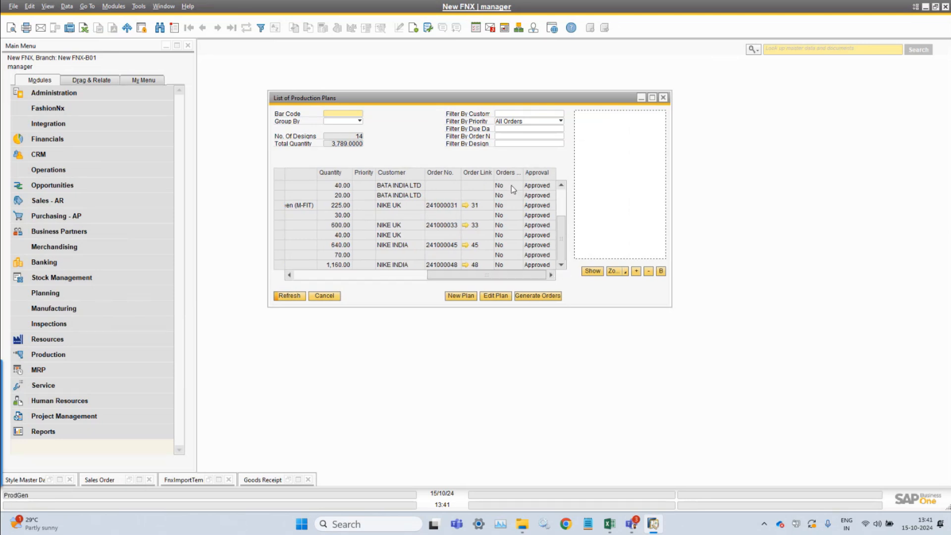
{"action": "left_click_drag", "start_coordinate": [555, 226], "coordinate": [556, 248]}
{"action": "left_click_drag", "start_coordinate": [514, 276], "coordinate": [319, 276]}
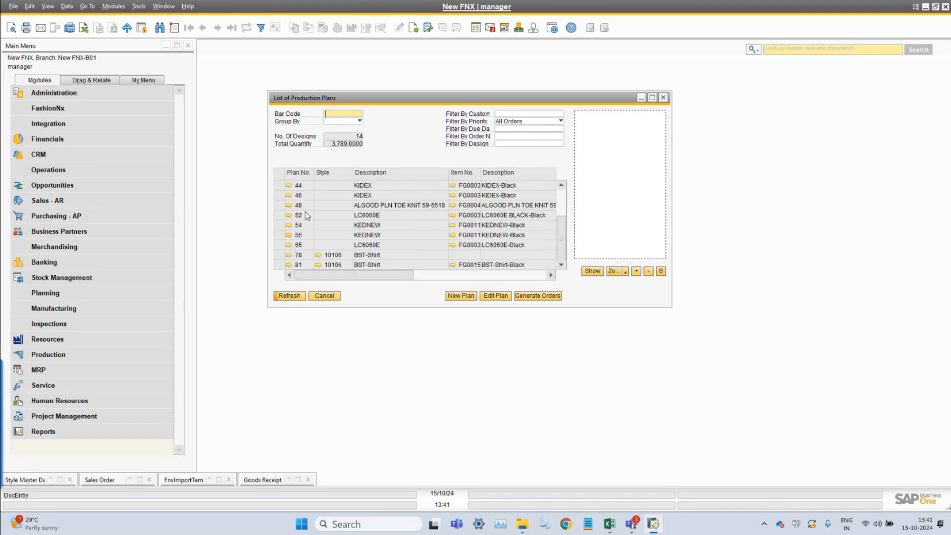
Start a new production plan for the PRINTED TOP style and fit the matrix columns to their content
{"action": "left_click", "coordinate": [469, 297]}
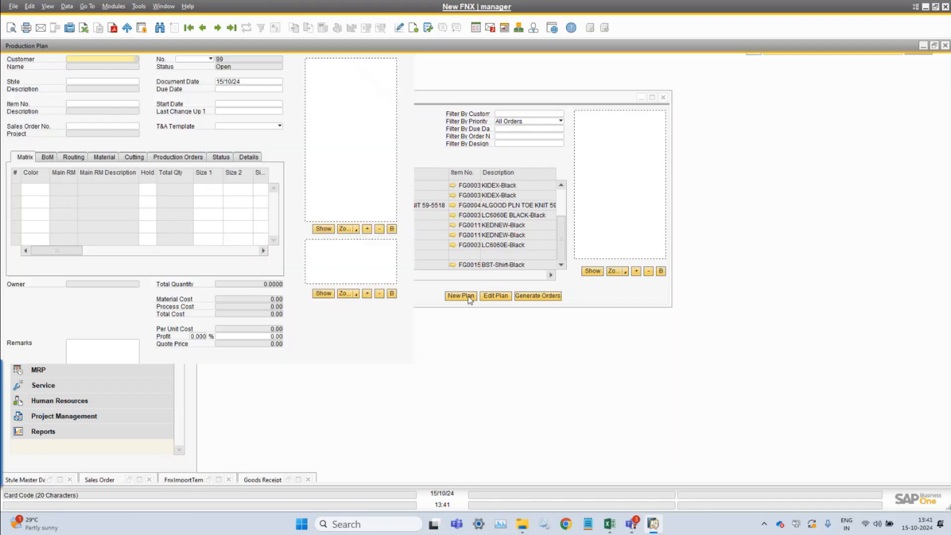
{"action": "left_click", "coordinate": [115, 82]}
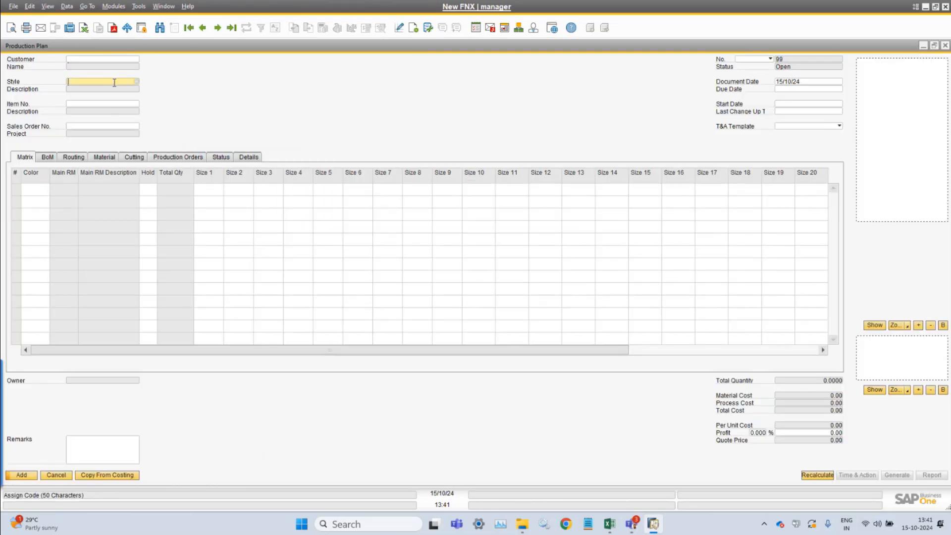
{"action": "key", "text": "Tab"}
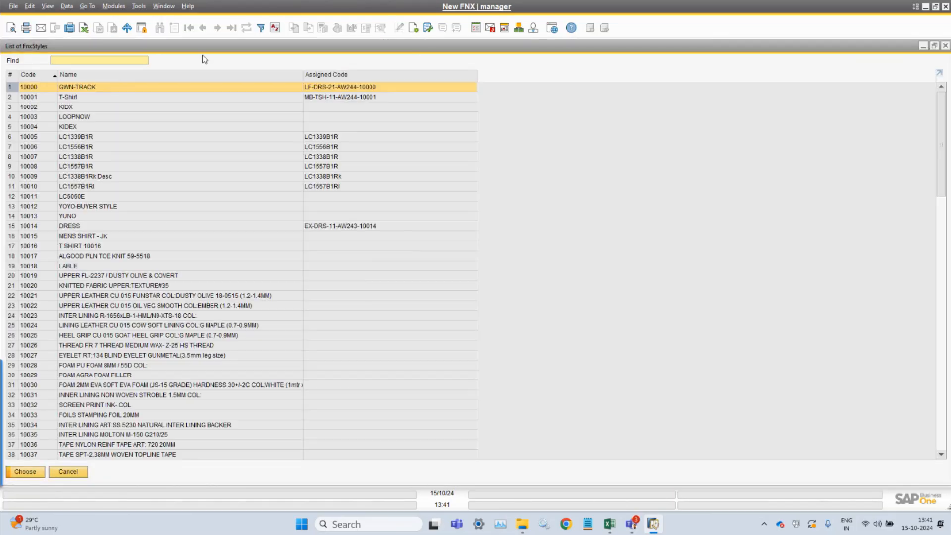
{"action": "double_click", "coordinate": [213, 48]}
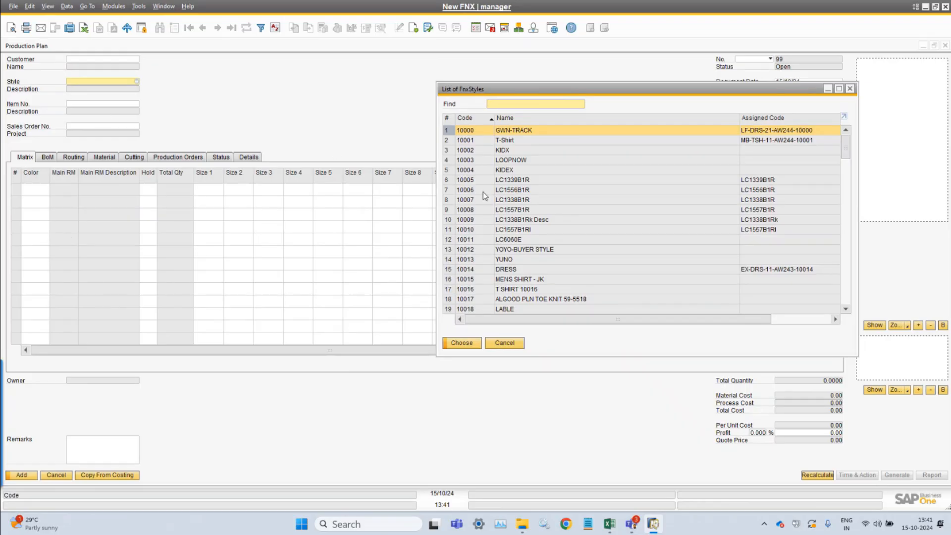
{"action": "double_click", "coordinate": [546, 119]}
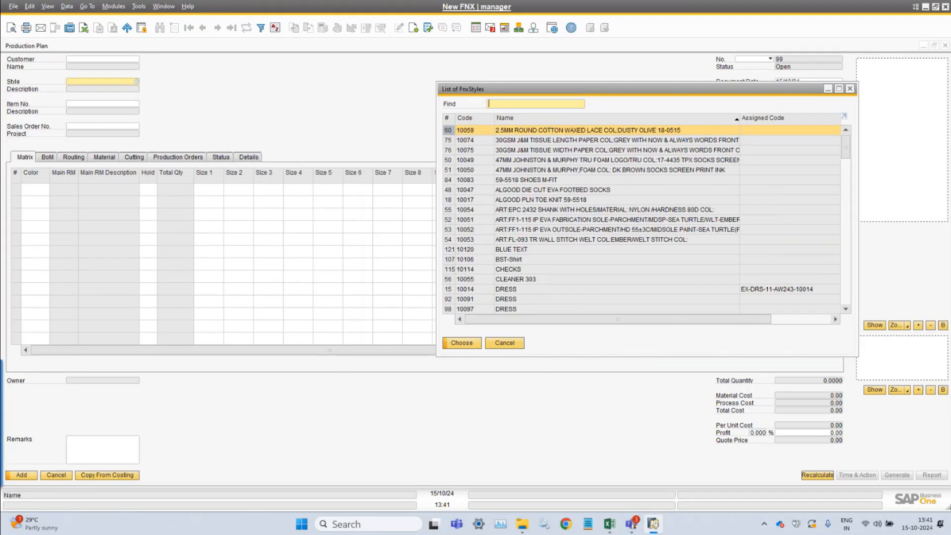
{"action": "type", "text": "pri"}
{"action": "key", "text": "Return"}
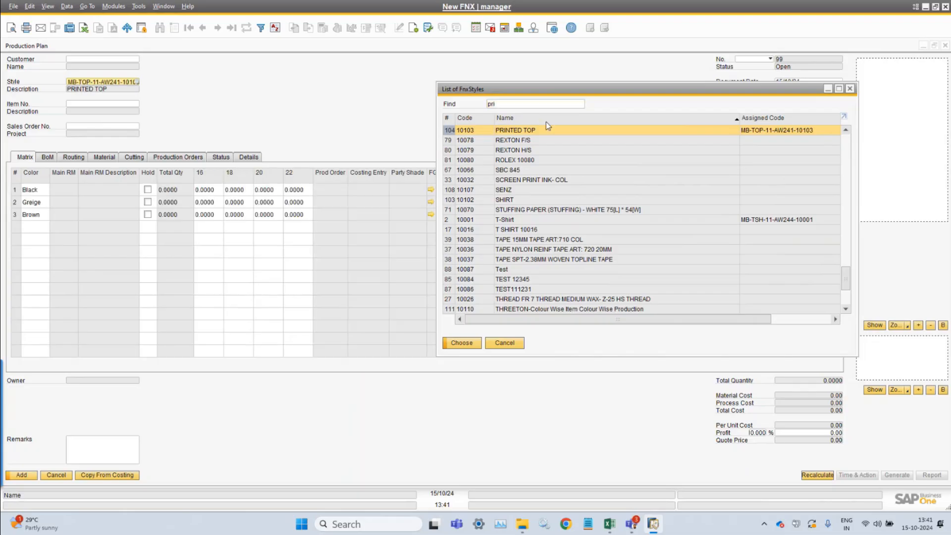
{"action": "left_click", "coordinate": [48, 6]}
{"action": "left_click", "coordinate": [76, 93]}
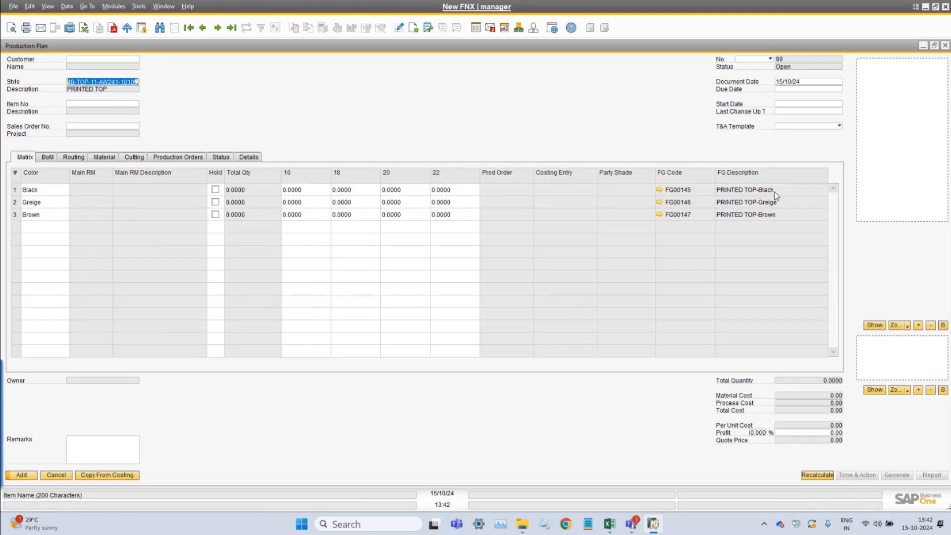
Set the production plan's item number to FG00145, the PRINTED TOP-Black item
{"action": "left_click", "coordinate": [131, 105]}
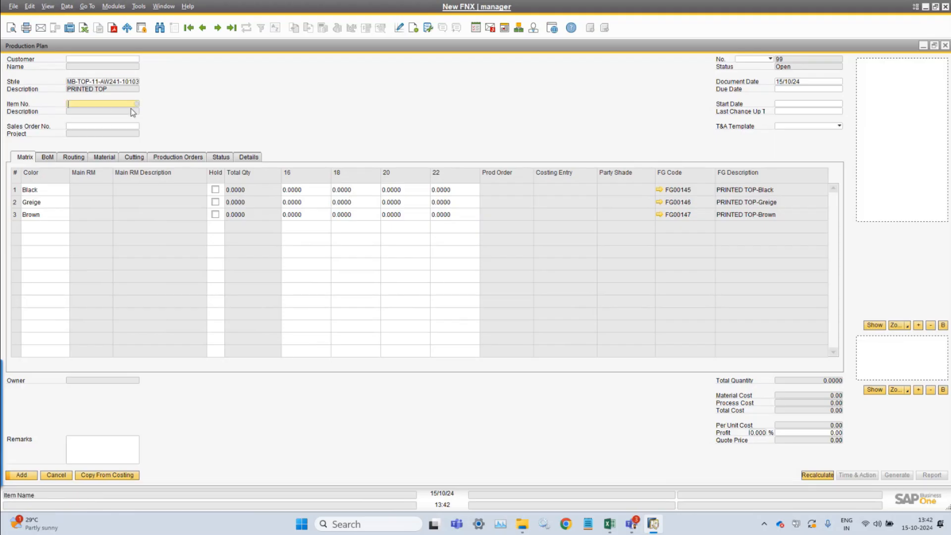
{"action": "key", "text": "Tab"}
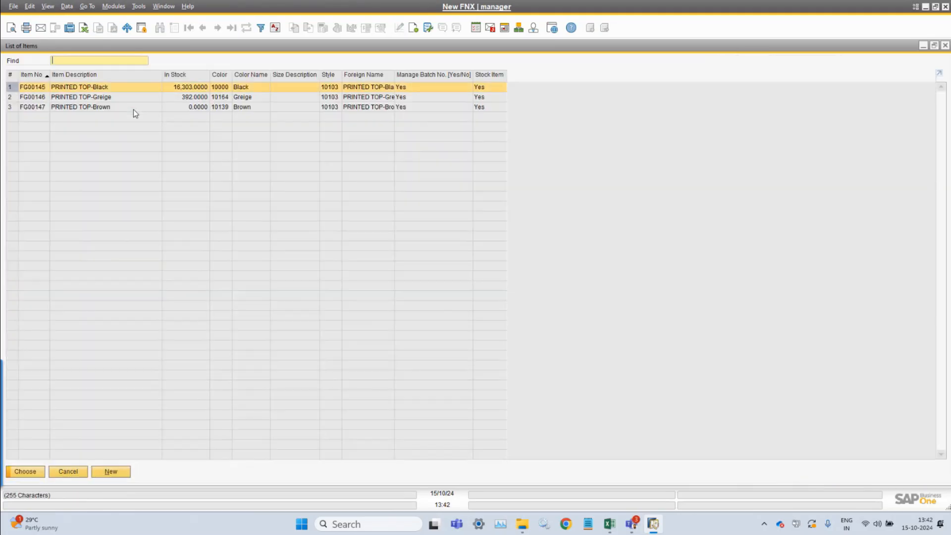
{"action": "left_click_drag", "start_coordinate": [342, 74], "coordinate": [620, 78]}
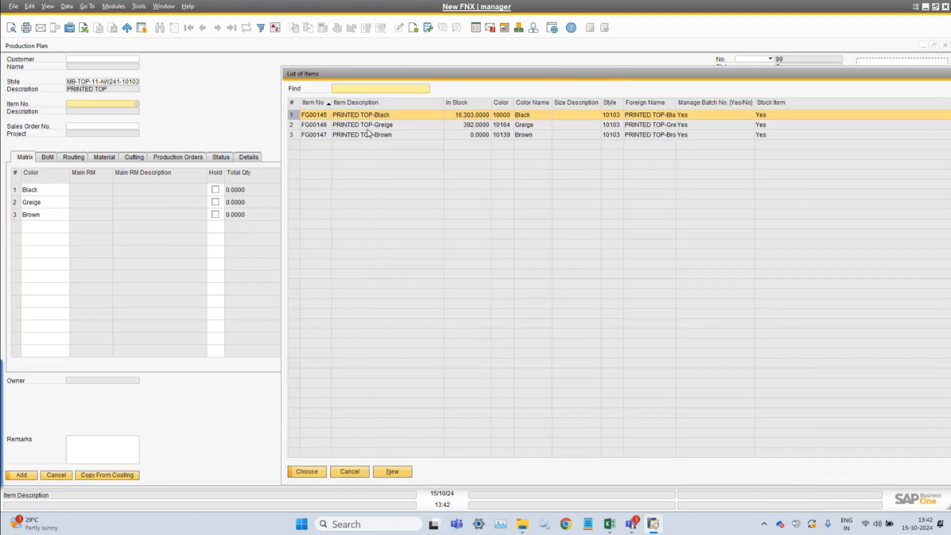
{"action": "double_click", "coordinate": [325, 119]}
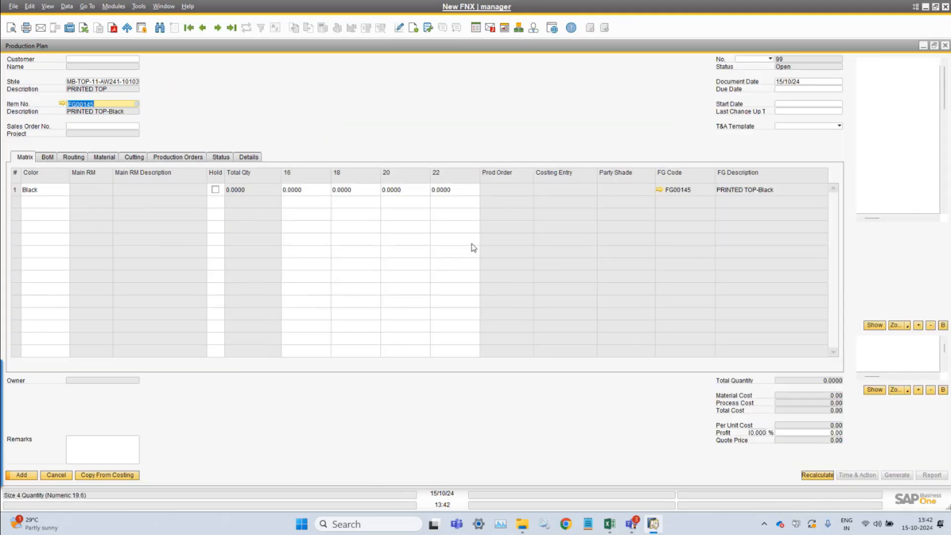
Display the production plan's bill of materials and fit its columns to their content
{"action": "left_click", "coordinate": [50, 157]}
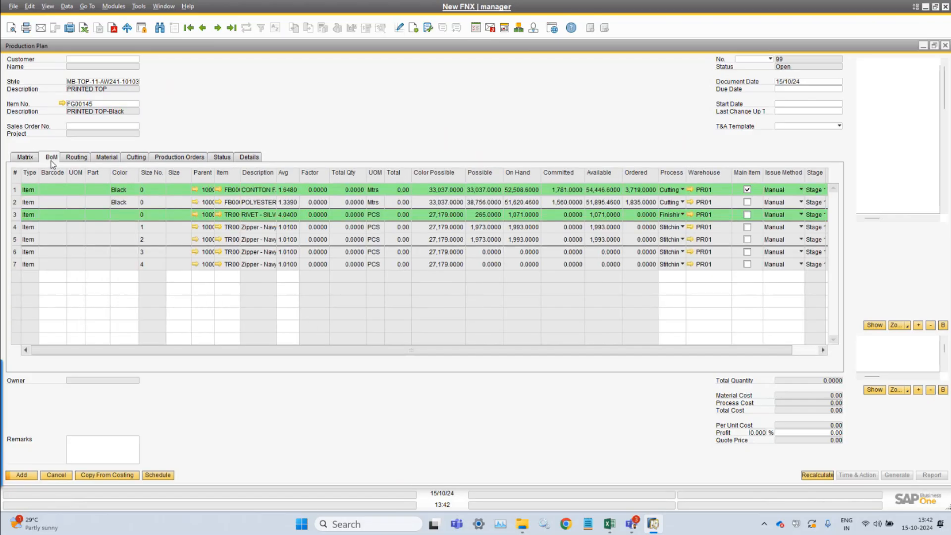
{"action": "left_click", "coordinate": [48, 5]}
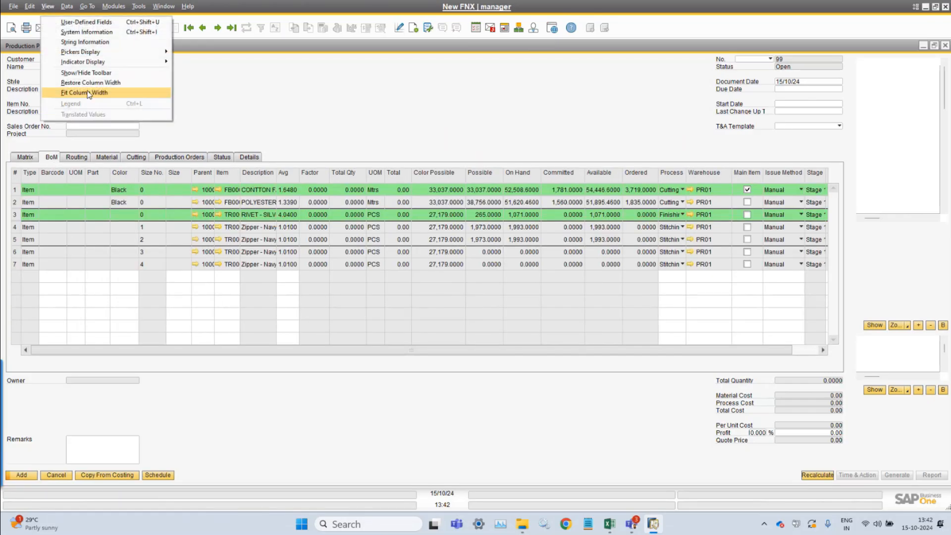
{"action": "left_click", "coordinate": [88, 94]}
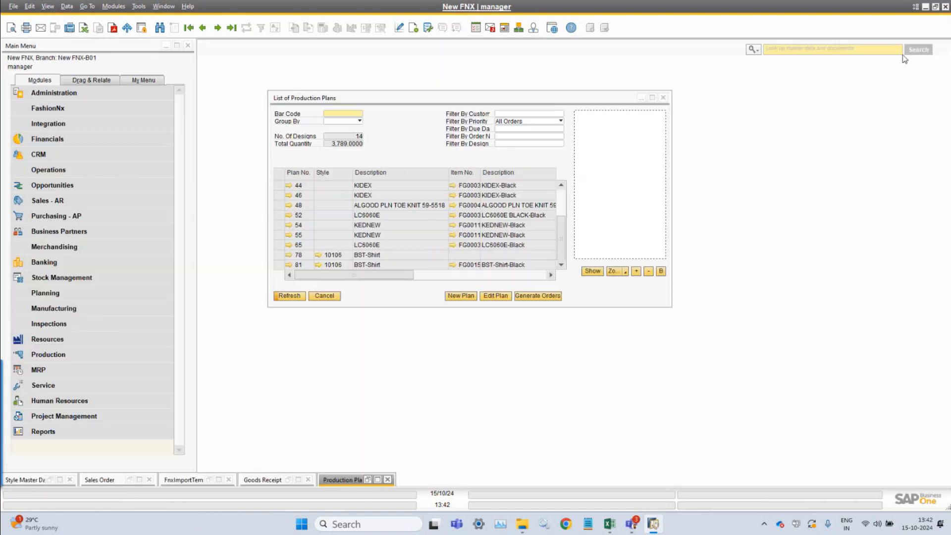
Start another new production plan and assign it the PRINTED TOP style
{"action": "left_click", "coordinate": [470, 295]}
{"action": "left_click", "coordinate": [94, 81]}
{"action": "key", "text": "Tab"}
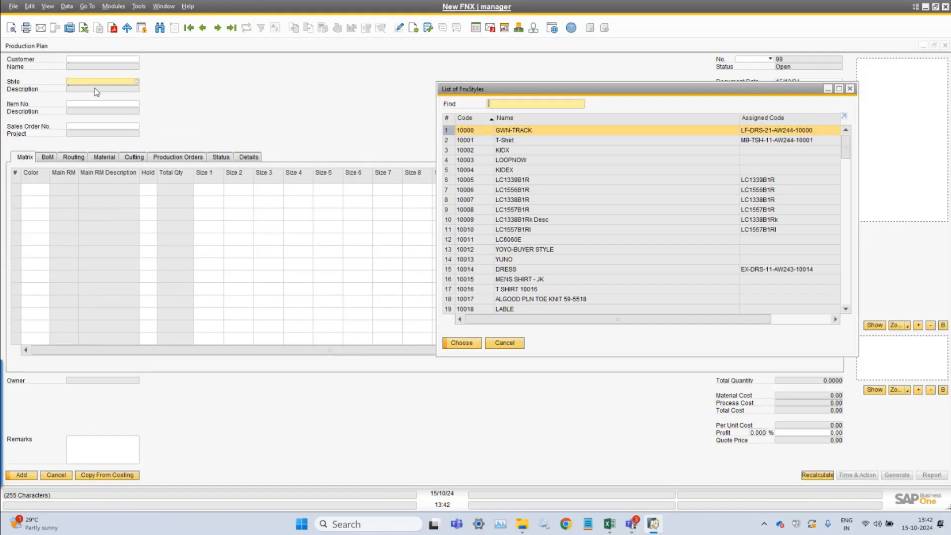
{"action": "left_click", "coordinate": [522, 121]}
{"action": "type", "text": "prin"}
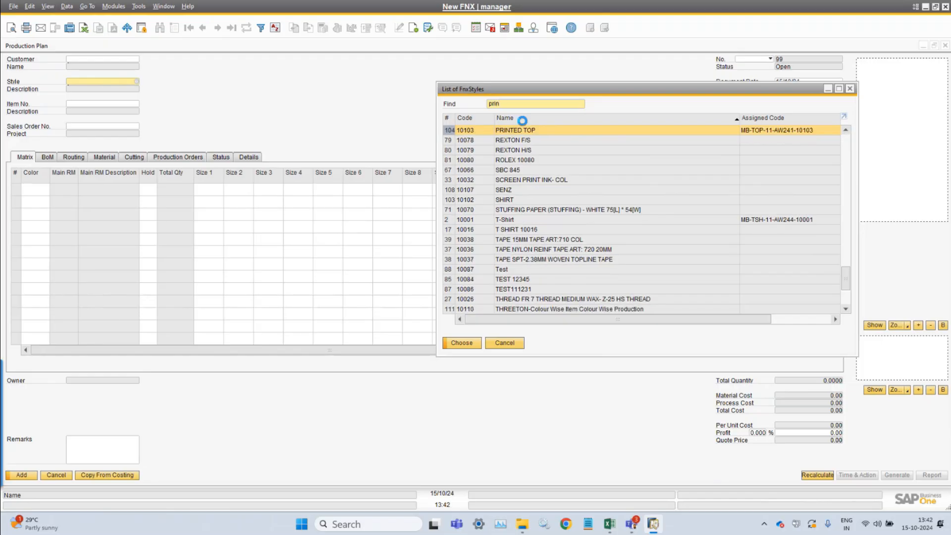
{"action": "key", "text": "Return"}
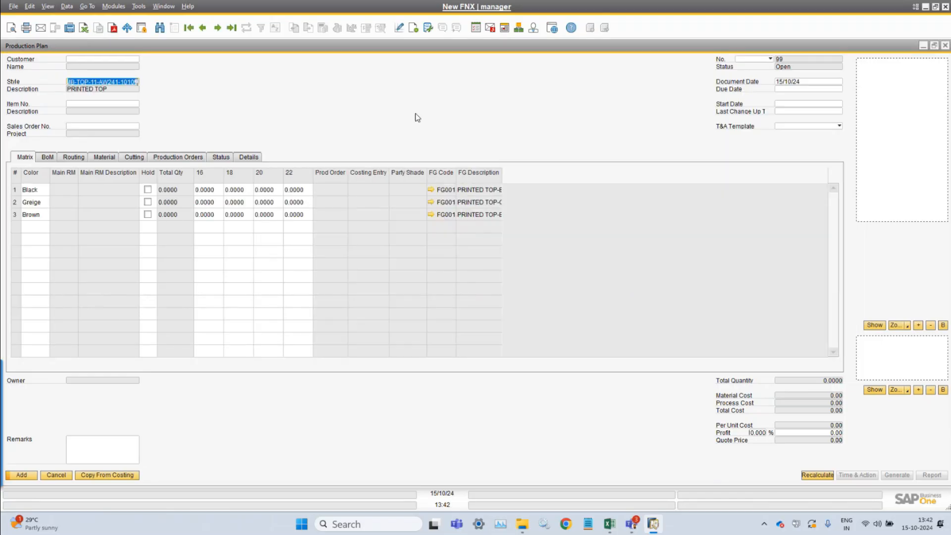
Display the style's bill of materials in the new plan and fit its columns to their content
{"action": "left_click", "coordinate": [47, 157]}
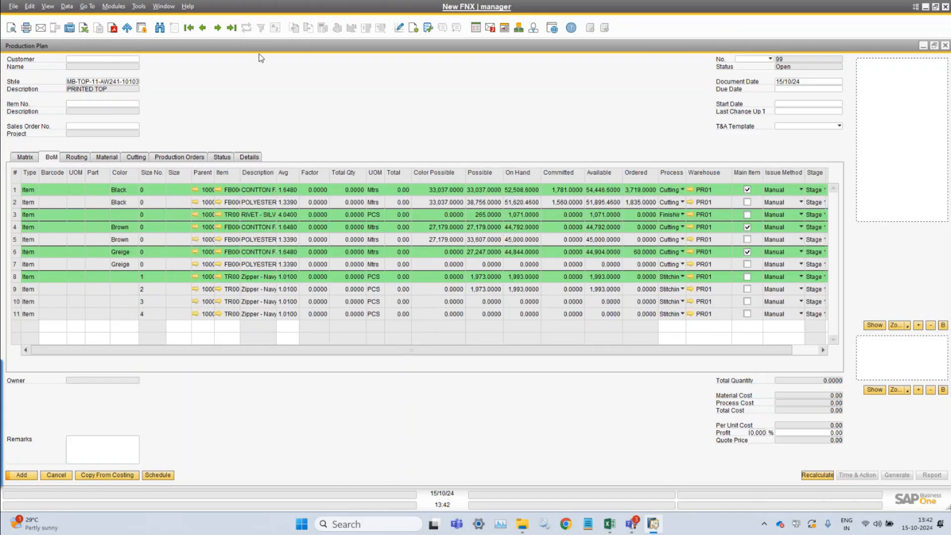
{"action": "left_click", "coordinate": [351, 40]}
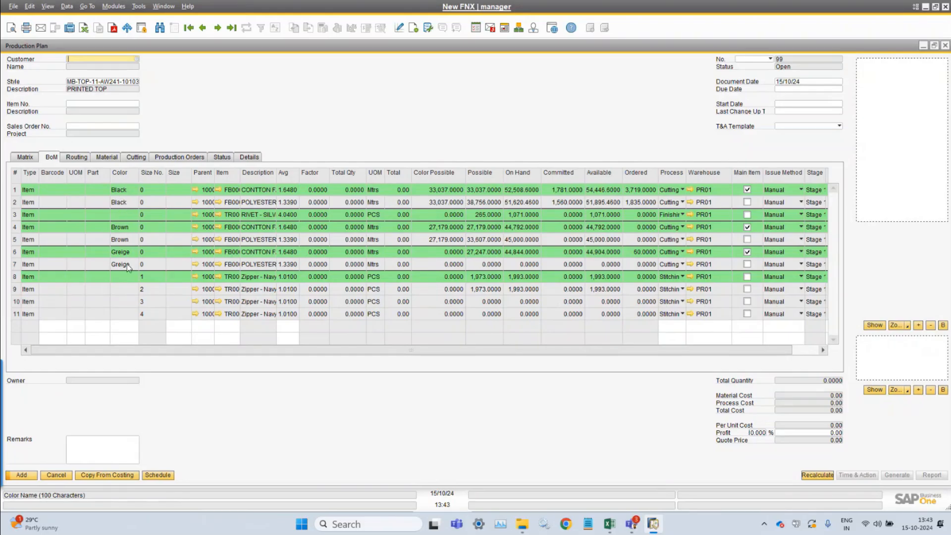
{"action": "left_click", "coordinate": [15, 189]}
{"action": "left_click", "coordinate": [48, 7]}
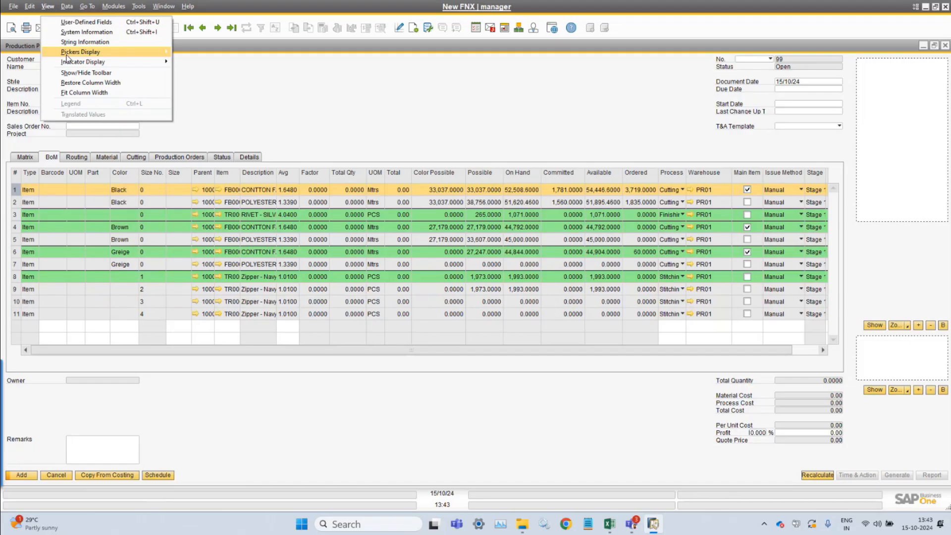
{"action": "left_click", "coordinate": [72, 94]}
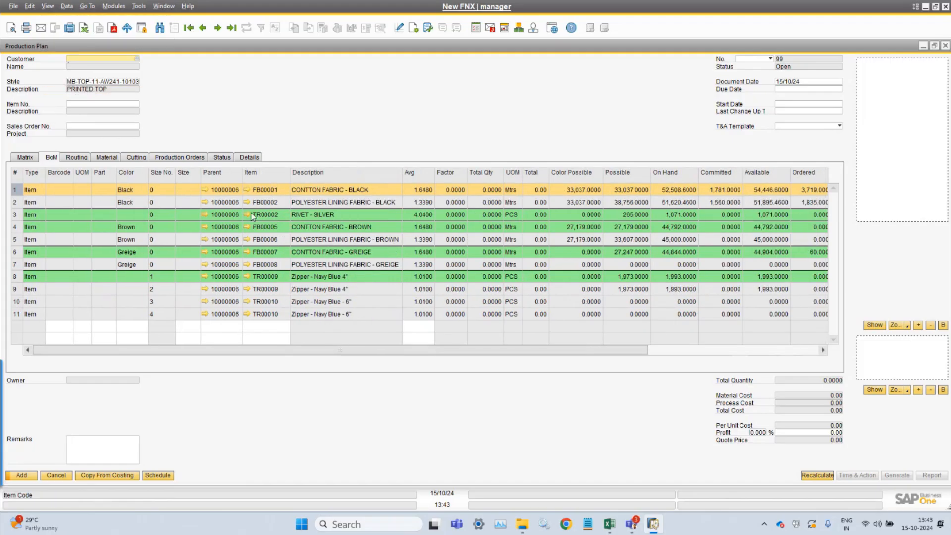
Examine the silver rivet, brown lining fabric and greige fabric lines in the bill of materials
{"action": "left_click", "coordinate": [19, 216]}
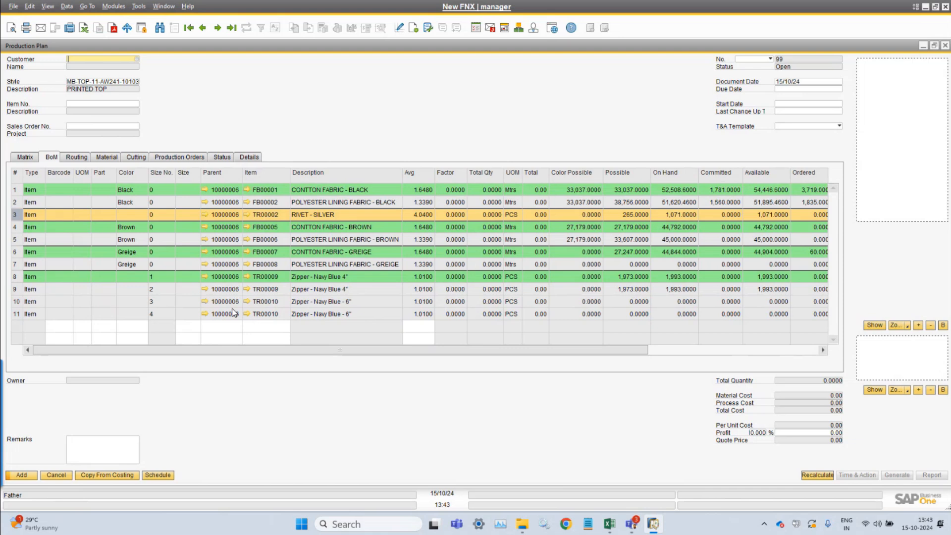
{"action": "left_click", "coordinate": [17, 239]}
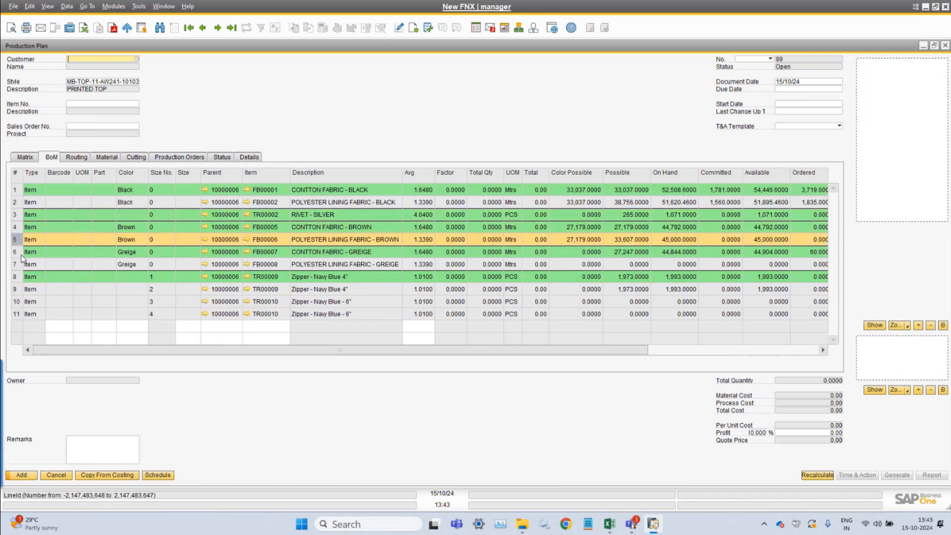
{"action": "left_click", "coordinate": [19, 255]}
{"action": "left_click", "coordinate": [20, 265]}
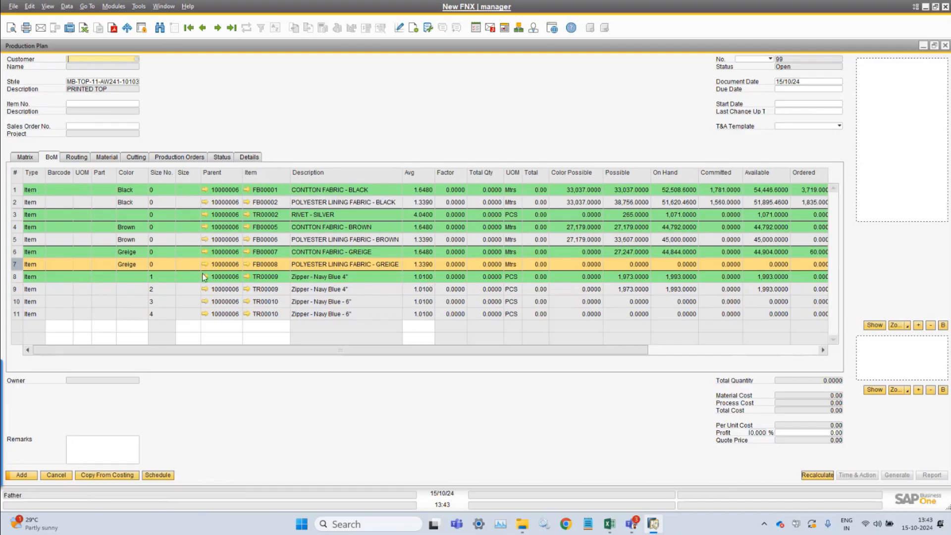
Return to the plan's size matrix and set the item number to FG00145, PRINTED TOP-Black
{"action": "left_click", "coordinate": [25, 160]}
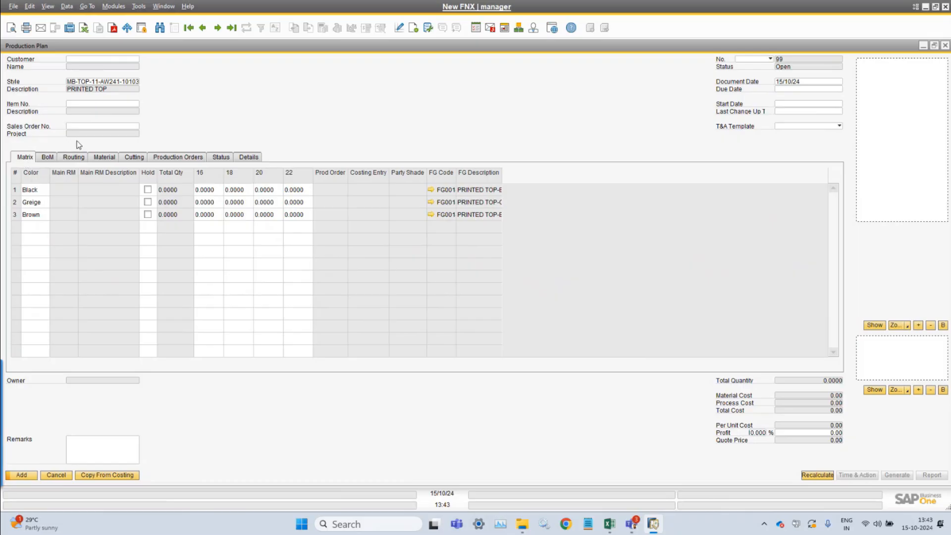
{"action": "left_click", "coordinate": [84, 103]}
{"action": "key", "text": "Tab"}
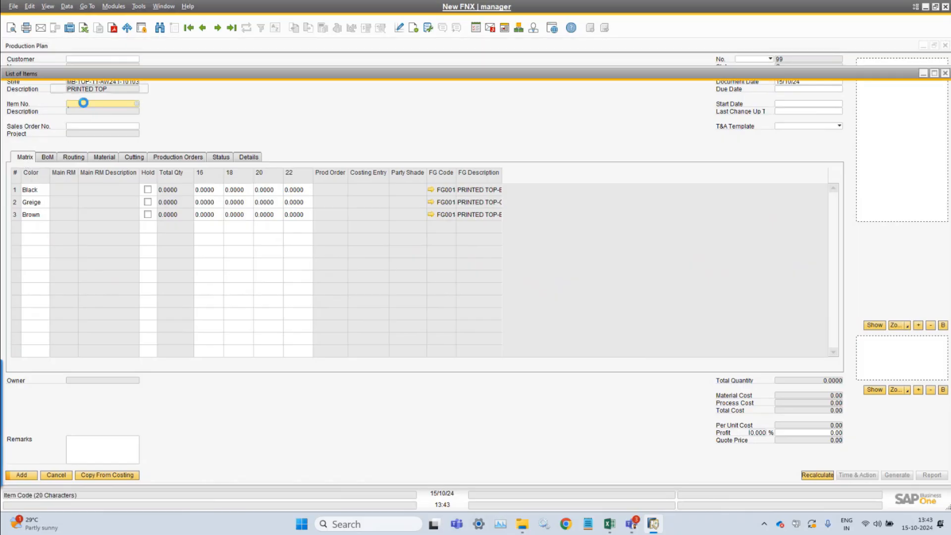
{"action": "double_click", "coordinate": [102, 117]}
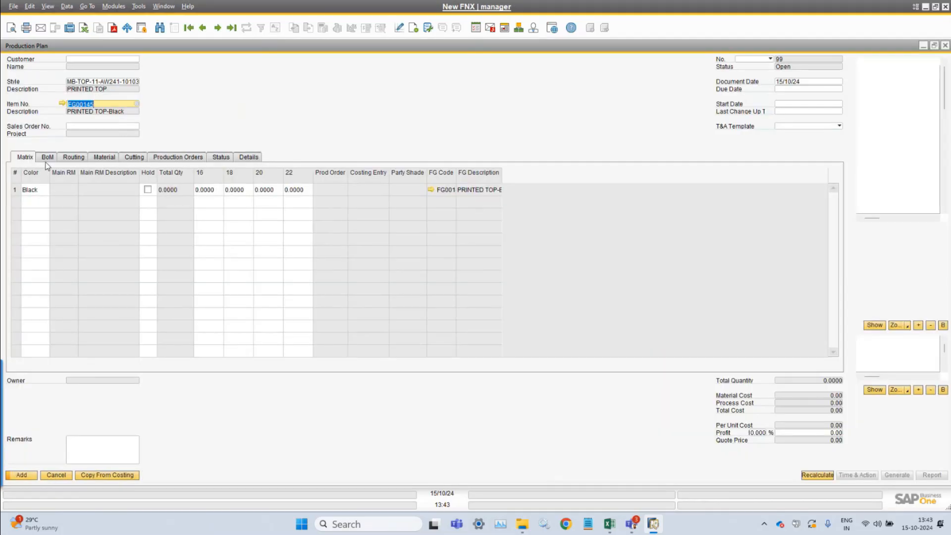
Review the black item's materials and routing operations, along with the BOM and routing codes in the plan details
{"action": "left_click", "coordinate": [47, 159]}
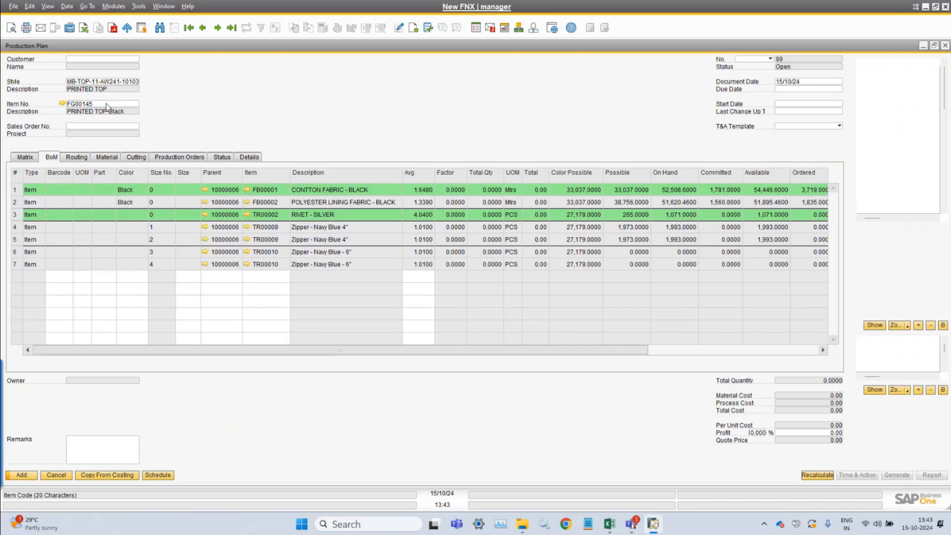
{"action": "left_click", "coordinate": [85, 157]}
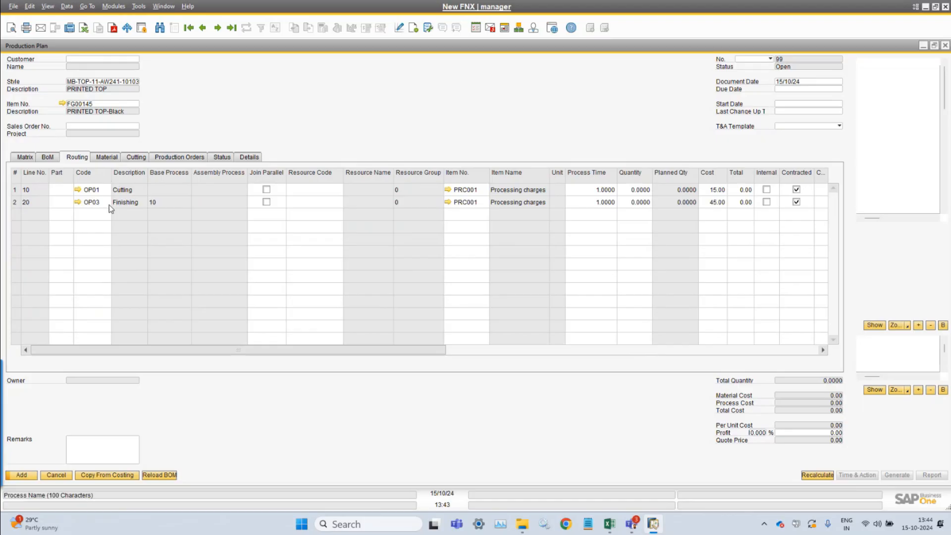
{"action": "left_click", "coordinate": [246, 158]}
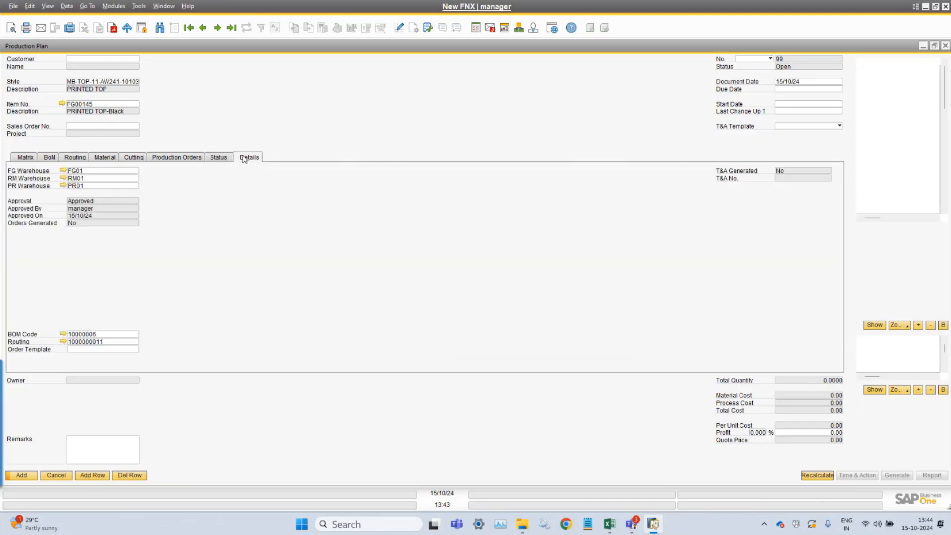
{"action": "left_click", "coordinate": [114, 334]}
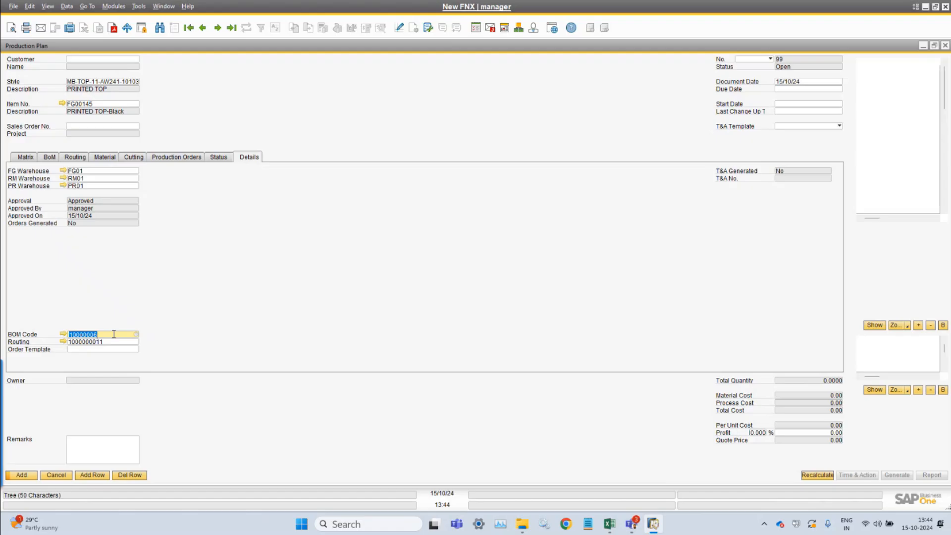
{"action": "left_click", "coordinate": [110, 343]}
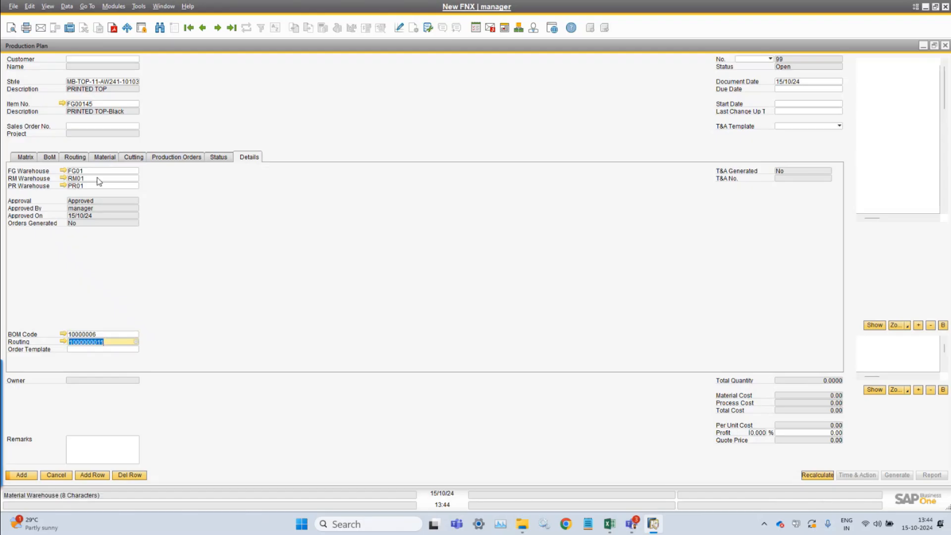
Check the finished goods, raw material and production warehouses assigned in the plan details
{"action": "left_click", "coordinate": [99, 172]}
{"action": "left_click", "coordinate": [99, 179]}
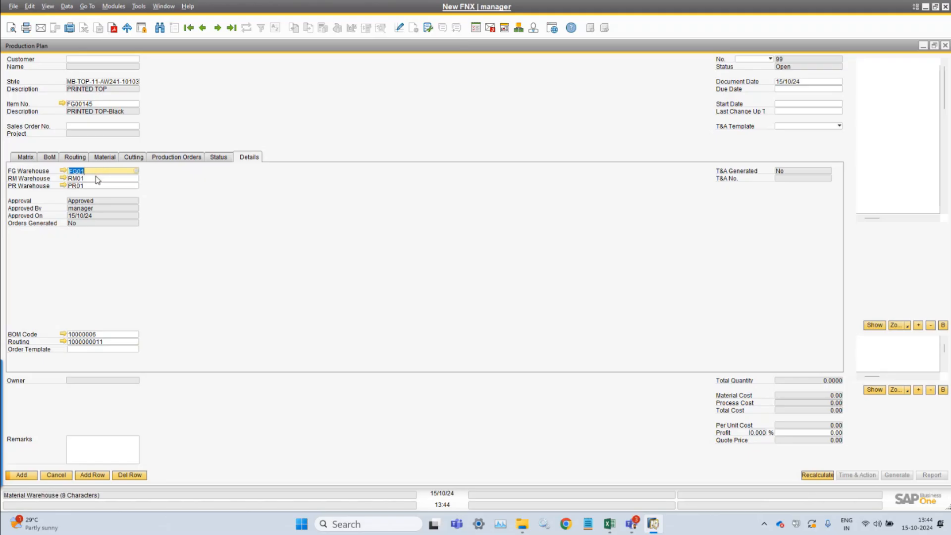
{"action": "left_click", "coordinate": [97, 174]}
{"action": "left_click", "coordinate": [97, 178]}
{"action": "left_click", "coordinate": [99, 186]}
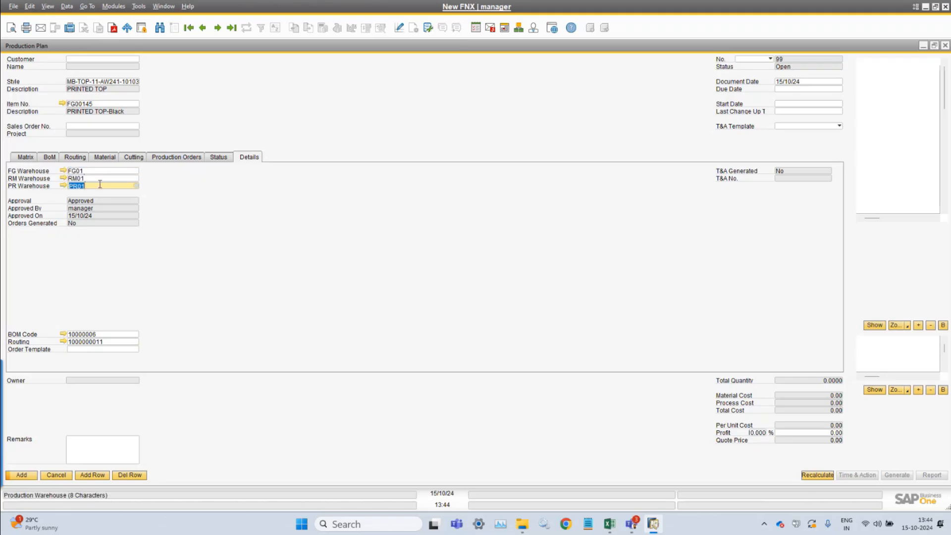
{"action": "left_click", "coordinate": [101, 177]}
{"action": "left_click", "coordinate": [101, 173]}
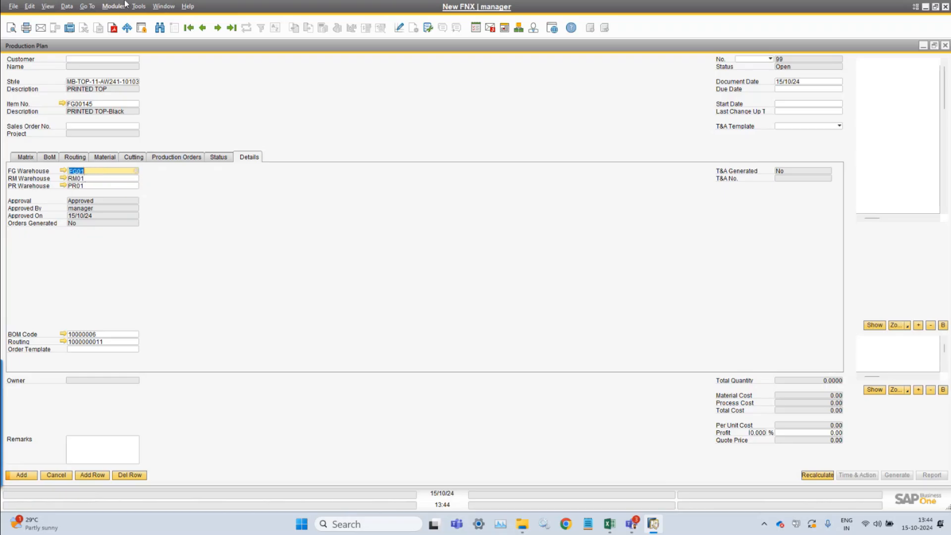
Open the FnxBranchConfiguration form, compare its default warehouses with the plan's, and close it without changes
{"action": "left_click", "coordinate": [139, 5]}
{"action": "mouse_move", "coordinate": [183, 205]}
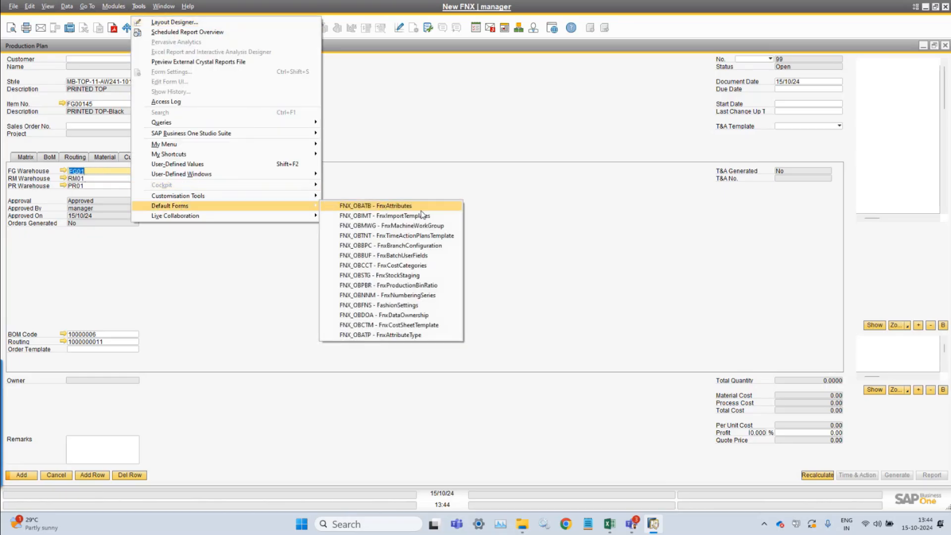
{"action": "left_click", "coordinate": [431, 246]}
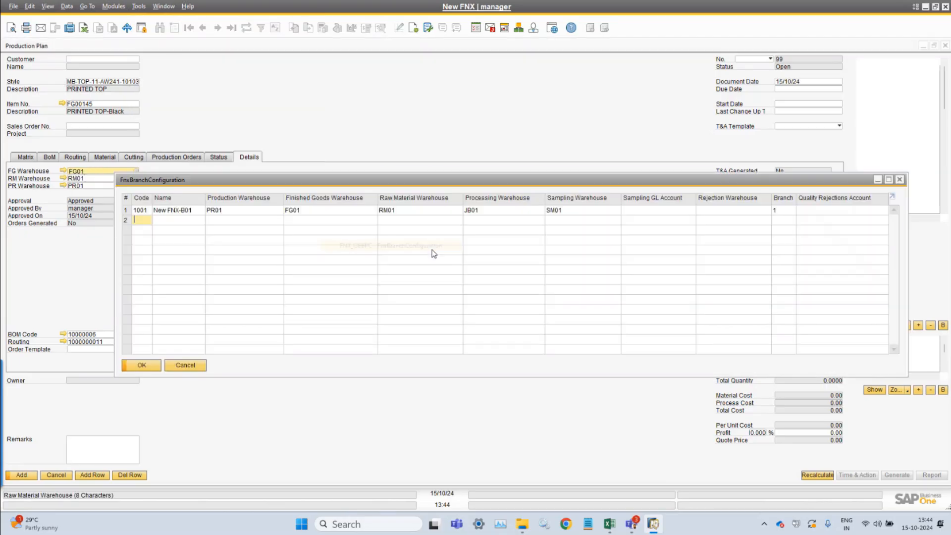
{"action": "left_click_drag", "start_coordinate": [346, 186], "coordinate": [406, 256]}
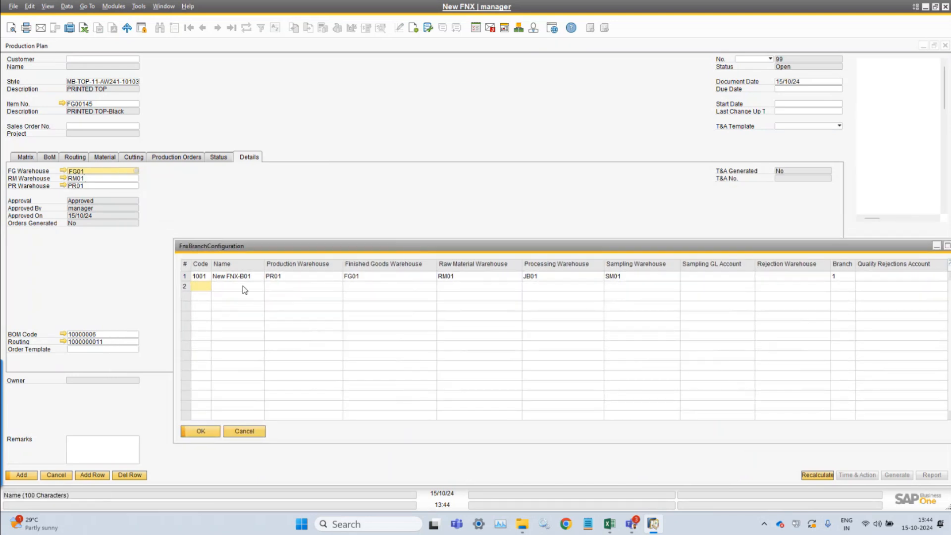
{"action": "left_click", "coordinate": [297, 276]}
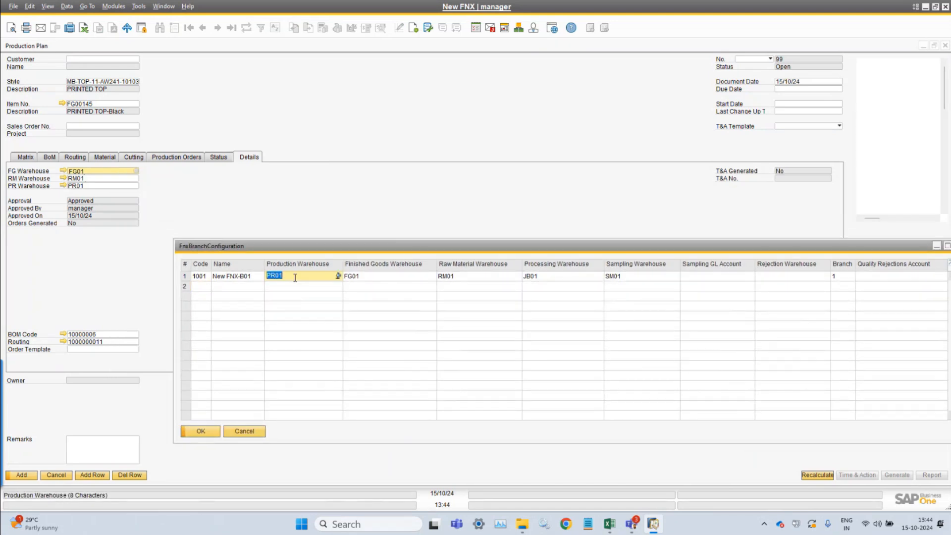
{"action": "left_click", "coordinate": [365, 276]}
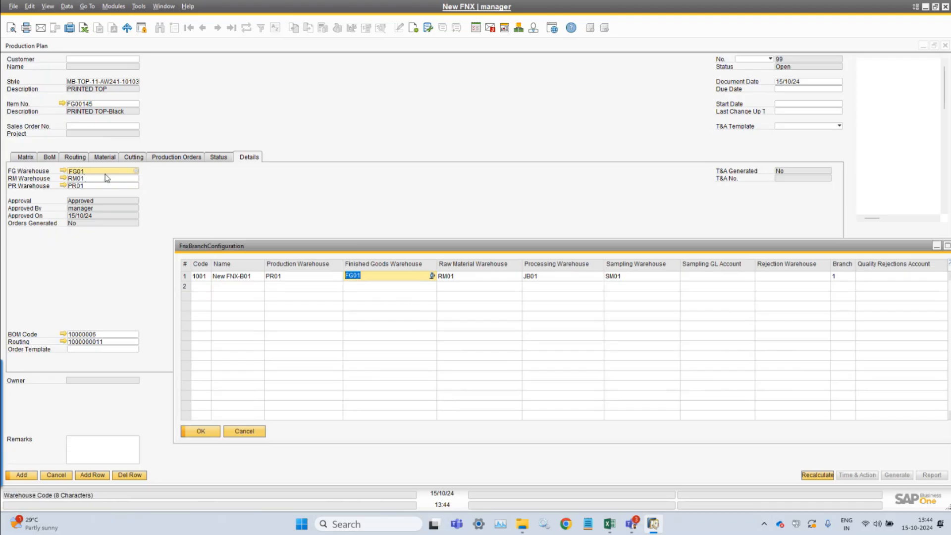
{"action": "key", "text": "Tab"}
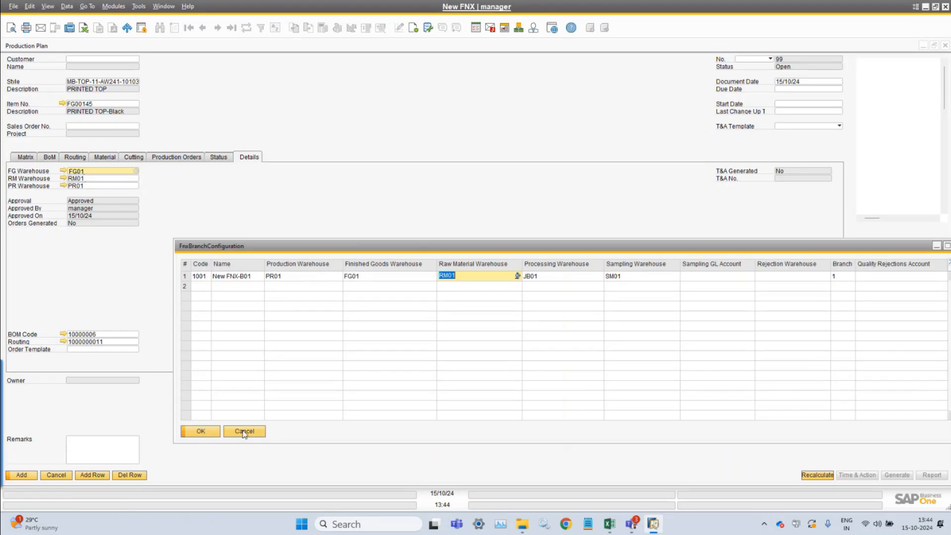
{"action": "left_click", "coordinate": [259, 431]}
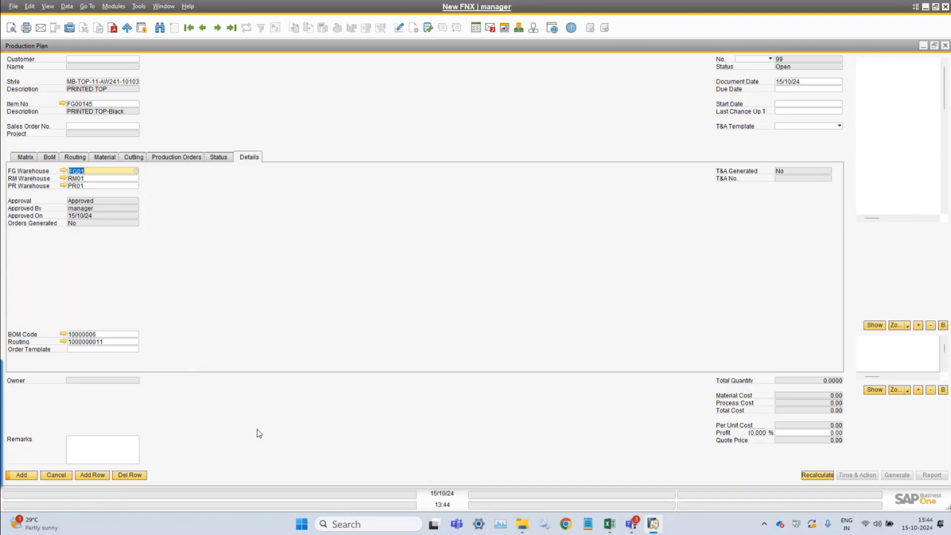
Review the plan's sales order number field and the Black row's quantity cells for sizes 16 to 22
{"action": "left_click", "coordinate": [26, 157]}
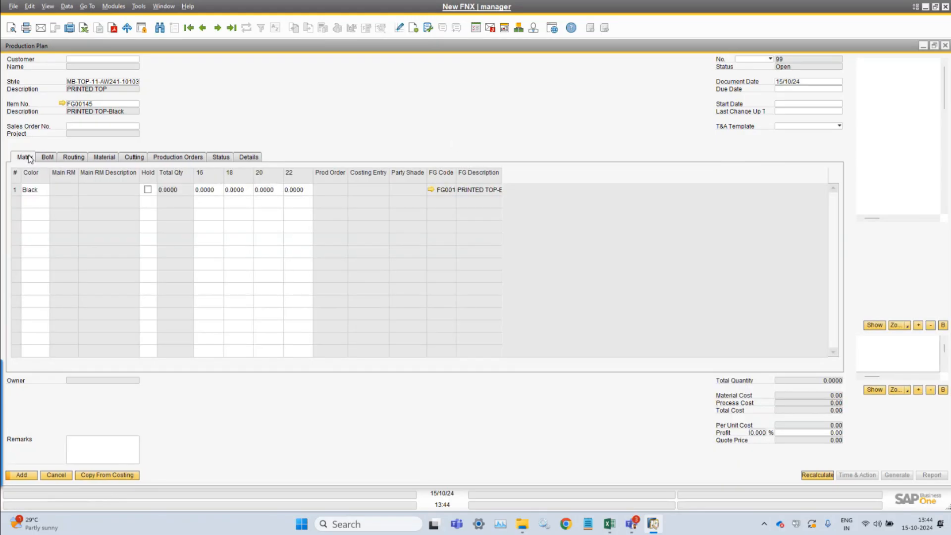
{"action": "left_click", "coordinate": [83, 127]}
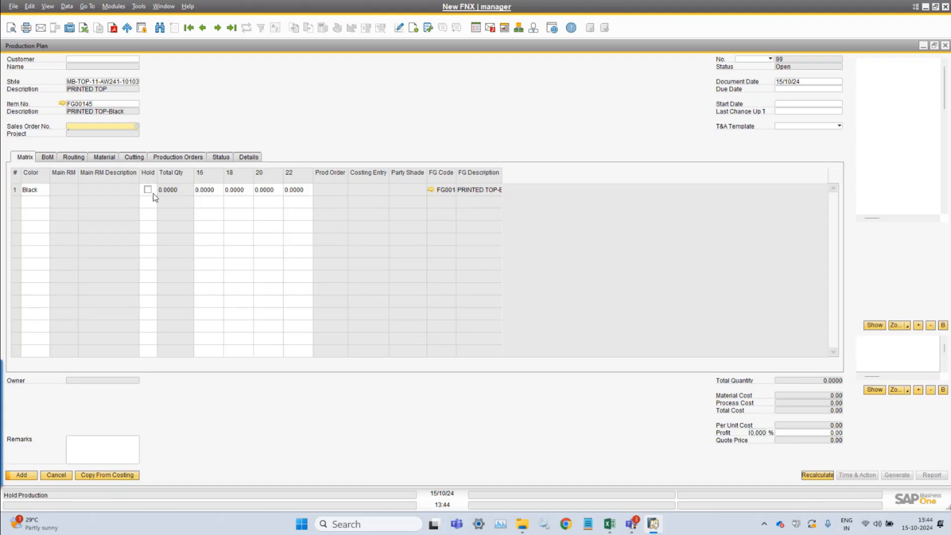
{"action": "left_click", "coordinate": [203, 190]}
{"action": "left_click", "coordinate": [241, 192]}
{"action": "left_click", "coordinate": [265, 192]}
{"action": "left_click", "coordinate": [294, 192]}
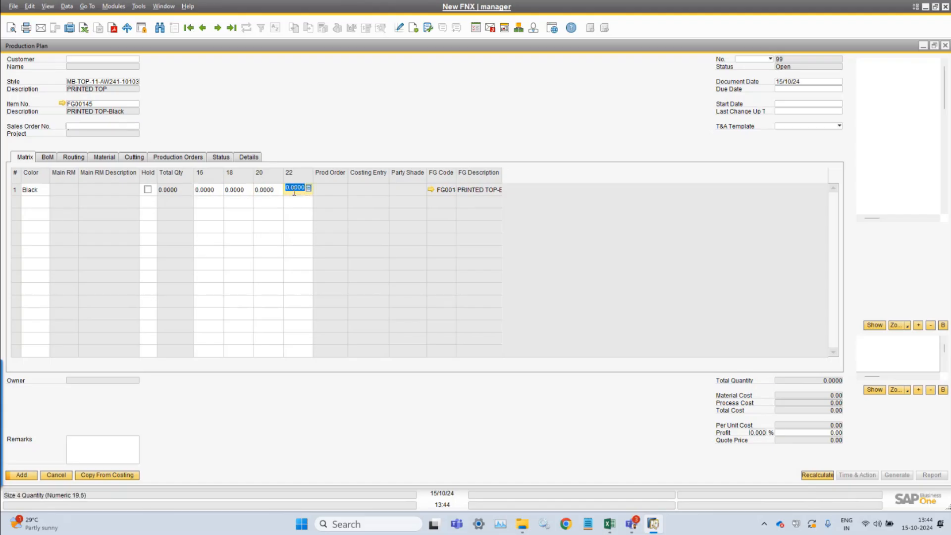
Set the Black quantities to 50 for size 16, 34 for size 18, 40 for size 20 and 32 for size 22
{"action": "left_click", "coordinate": [208, 193]}
{"action": "type", "text": "50"}
{"action": "key", "text": "Tab"}
{"action": "type", "text": "34"}
{"action": "key", "text": "Tab"}
{"action": "type", "text": "40"}
{"action": "key", "text": "Tab"}
{"action": "type", "text": "32"}
{"action": "key", "text": "Tab"}
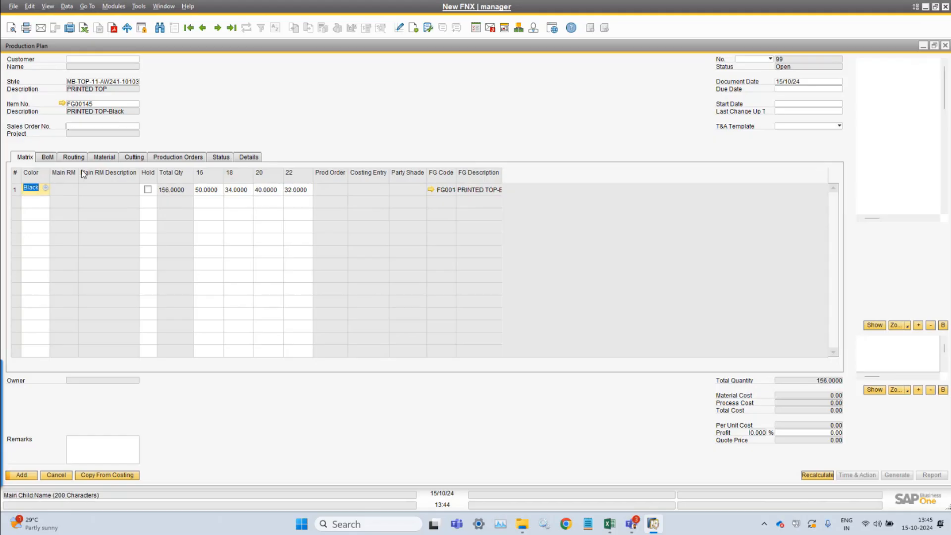
Compare the bill of materials quantities with the Black size quantities while no sales order is assigned
{"action": "left_click", "coordinate": [46, 158]}
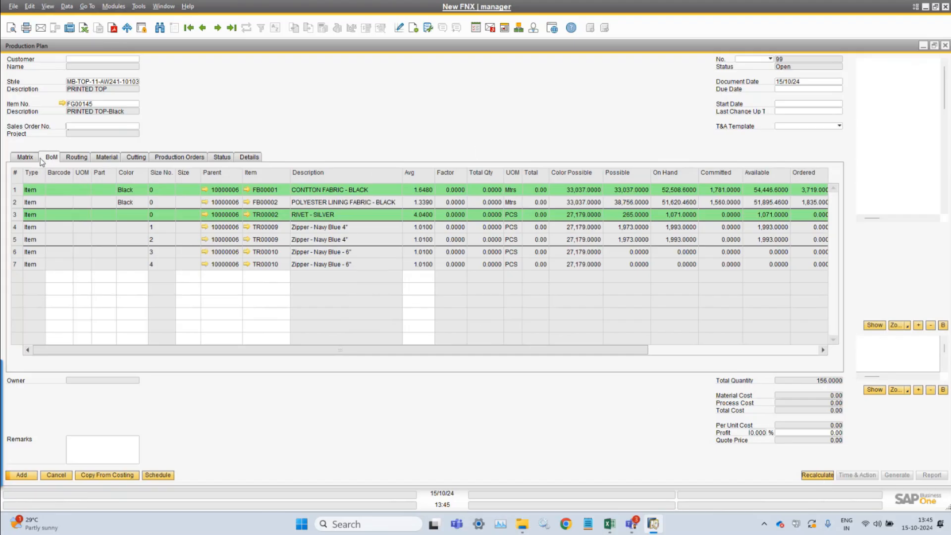
{"action": "left_click", "coordinate": [25, 157]}
{"action": "left_click", "coordinate": [99, 127]}
{"action": "left_click", "coordinate": [50, 157]}
{"action": "left_click", "coordinate": [25, 157]}
Try basing the plan on the topmost Anmol Collection sales order, then clear the sales order number
{"action": "left_click", "coordinate": [114, 128]}
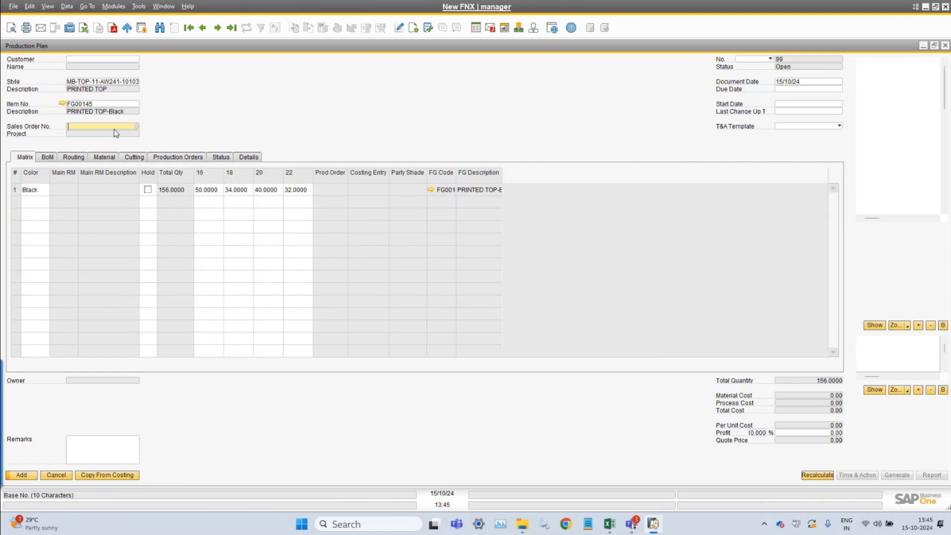
{"action": "key", "text": "Tab"}
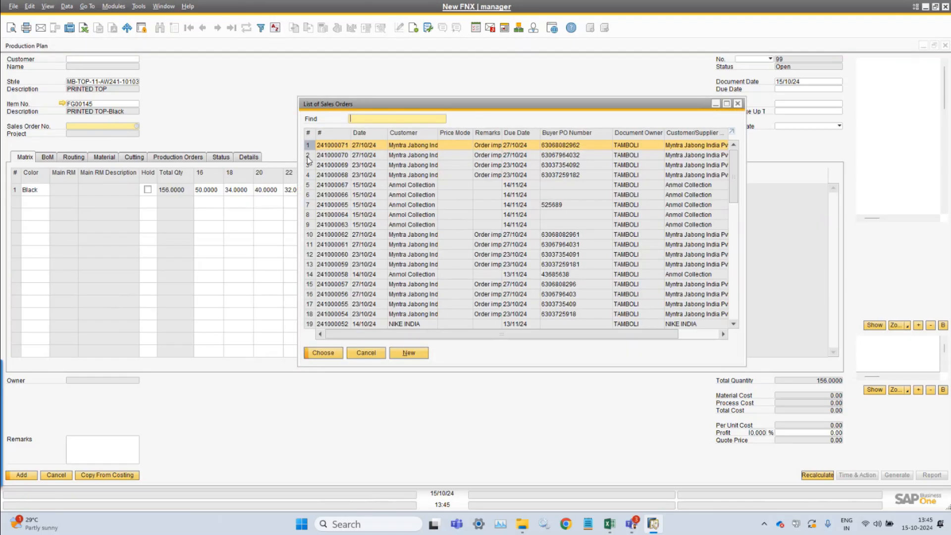
{"action": "left_click", "coordinate": [340, 187]}
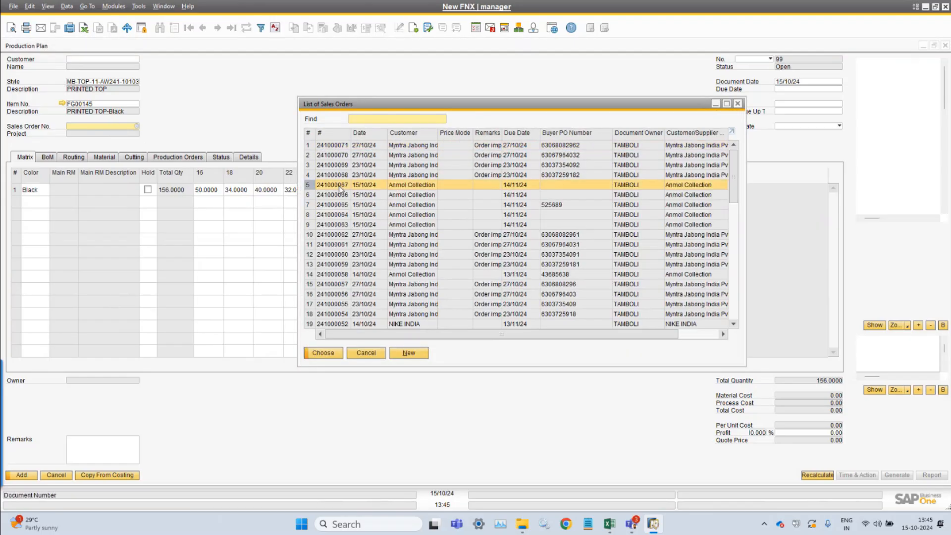
{"action": "double_click", "coordinate": [340, 186]}
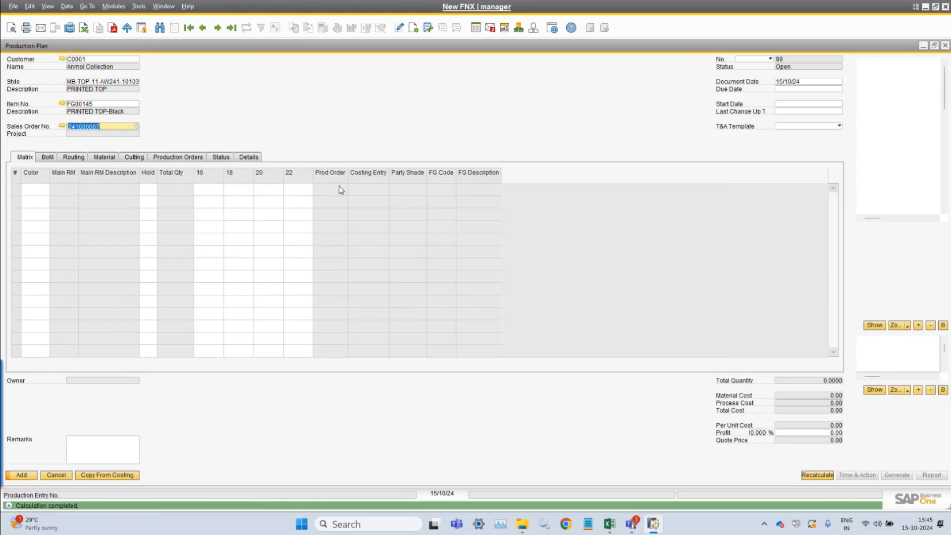
{"action": "key", "text": "Delete"}
Browse the Anmol Collection sales orders and link the plan to the third one listed, dated 15/10/24
{"action": "key", "text": "Tab"}
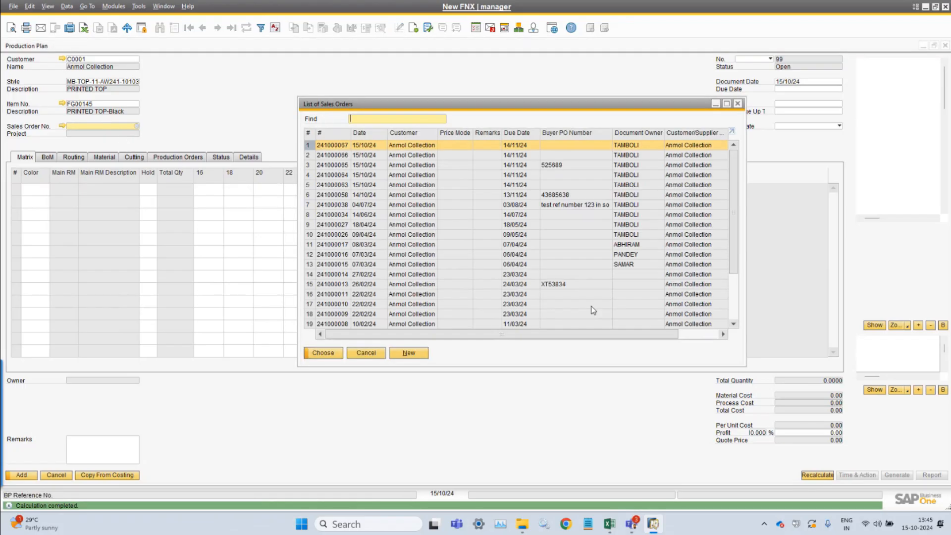
{"action": "scroll", "coordinate": [589, 273], "scroll_direction": "down", "scroll_amount": 3}
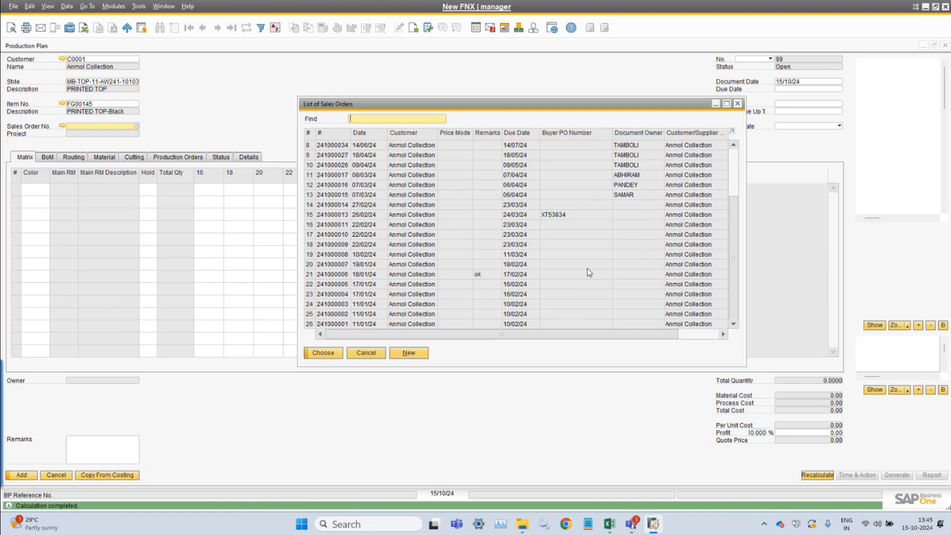
{"action": "scroll", "coordinate": [589, 272], "scroll_direction": "up", "scroll_amount": 3}
{"action": "scroll", "coordinate": [589, 272], "scroll_direction": "down", "scroll_amount": 3}
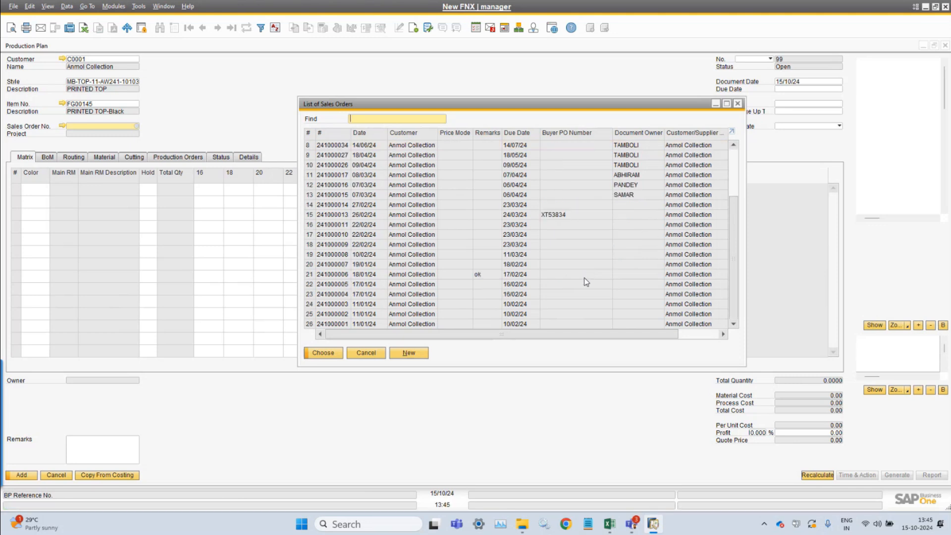
{"action": "scroll", "coordinate": [586, 282], "scroll_direction": "up", "scroll_amount": 3}
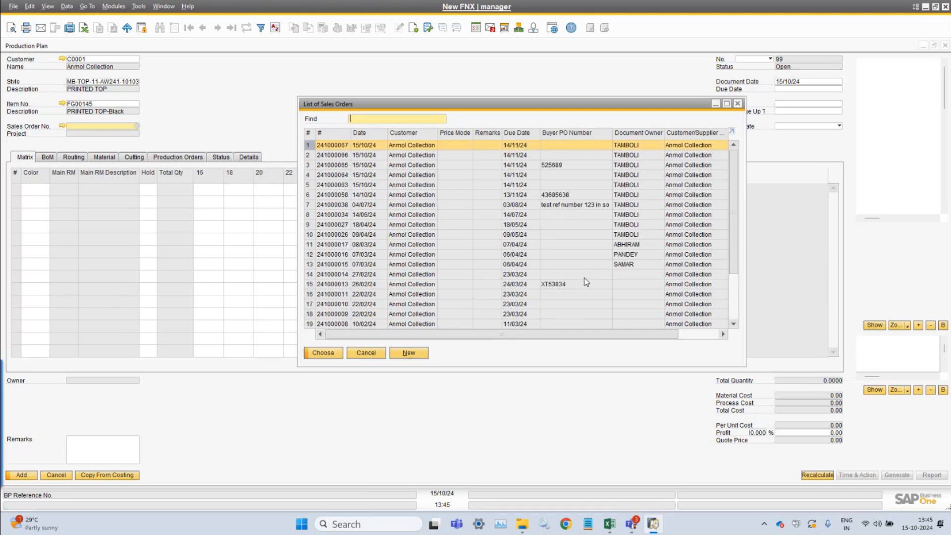
{"action": "left_click", "coordinate": [563, 169]}
{"action": "double_click", "coordinate": [562, 169]}
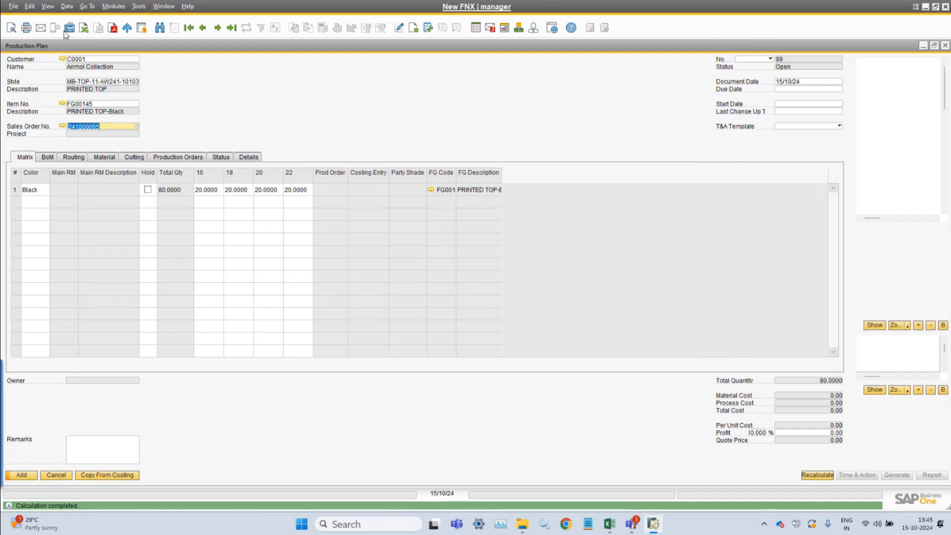
Fit the matrix column widths to their content and check the bill of materials quantities for the linked order
{"action": "left_click", "coordinate": [48, 7]}
{"action": "left_click", "coordinate": [84, 92]}
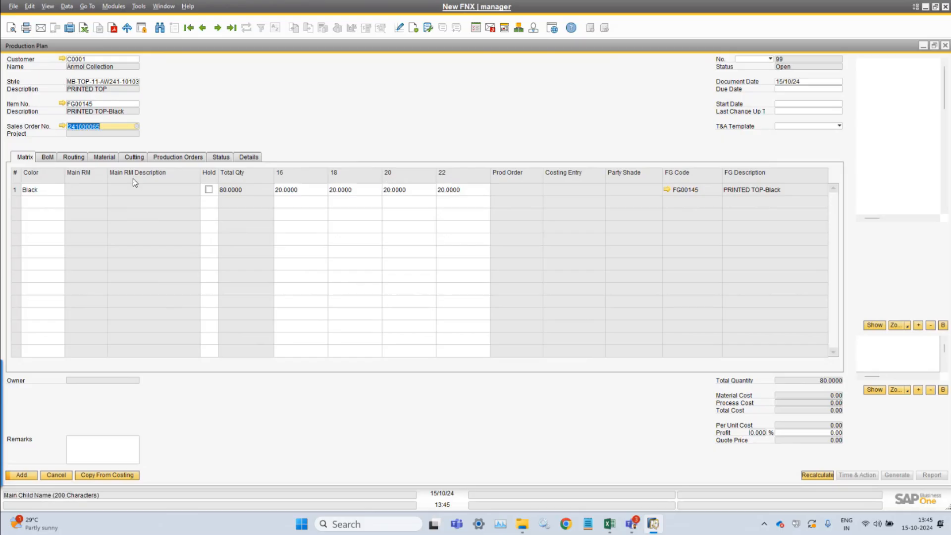
{"action": "left_click", "coordinate": [52, 157]}
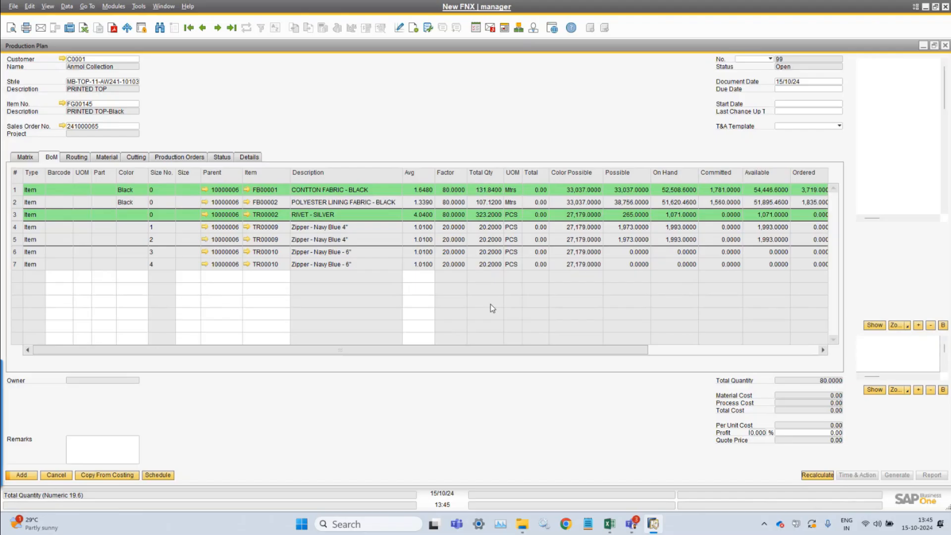
{"action": "left_click", "coordinate": [24, 156]}
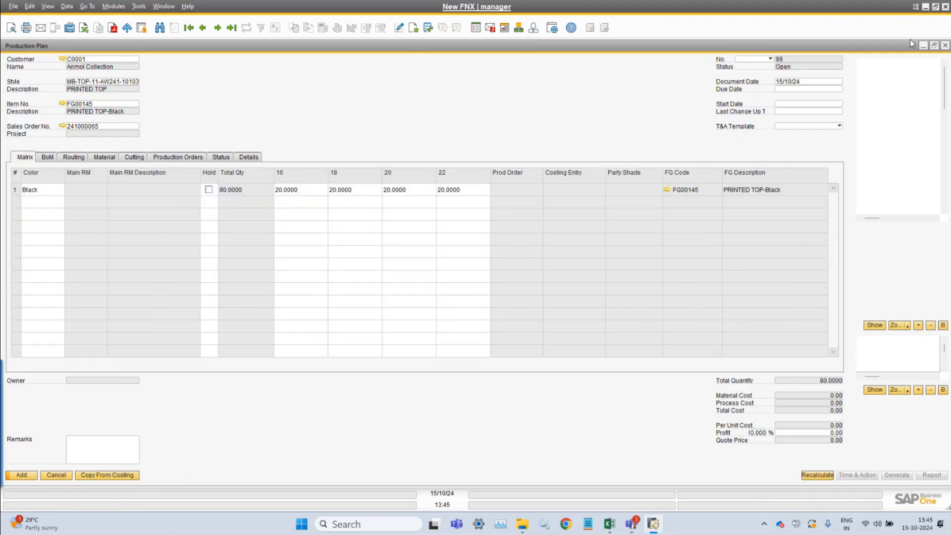
{"action": "left_click", "coordinate": [52, 157]}
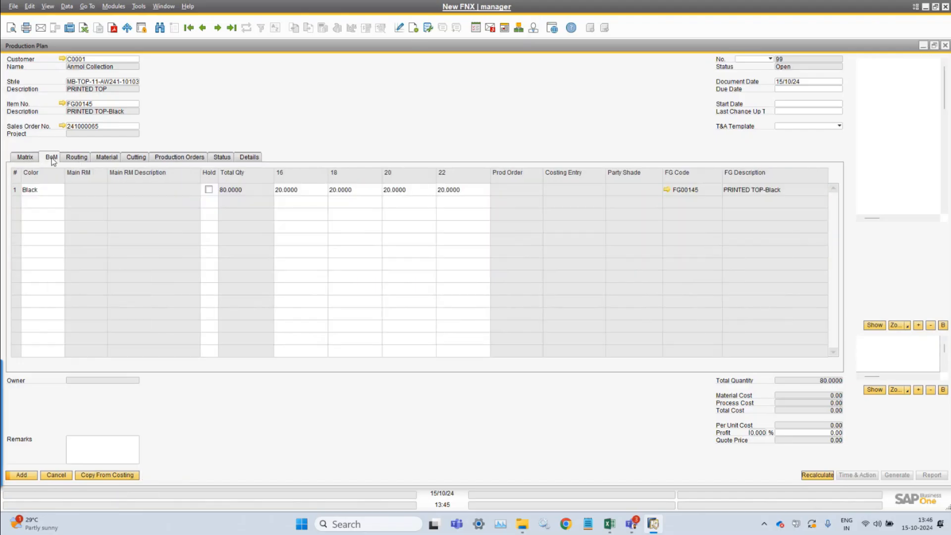
Set the Black quantities to 45 for size 18 and 50 for size 20
{"action": "left_click", "coordinate": [342, 195]}
{"action": "type", "text": "45"}
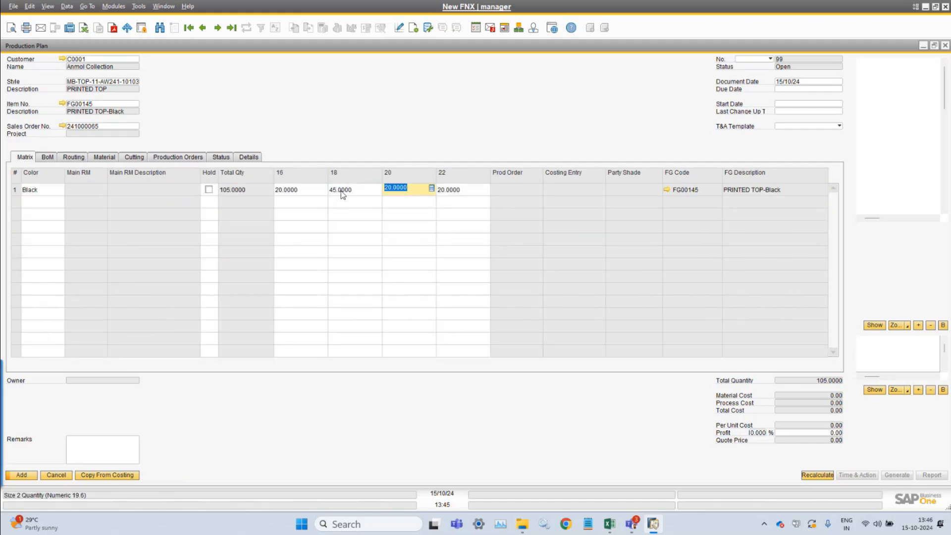
{"action": "type", "text": "50"}
{"action": "key", "text": "Tab"}
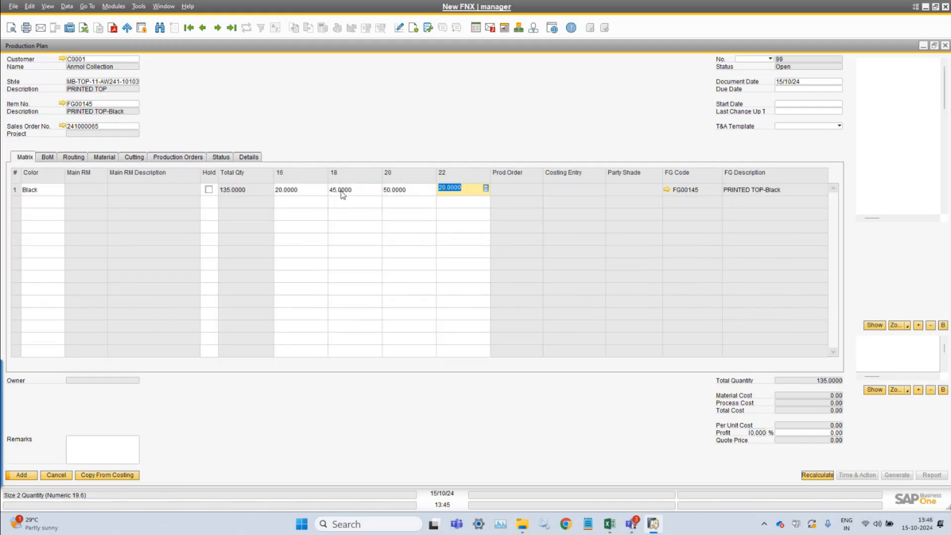
Recalculate the plan and compare the bill of materials factors and total quantities with the matrix size quantities
{"action": "left_click", "coordinate": [44, 162]}
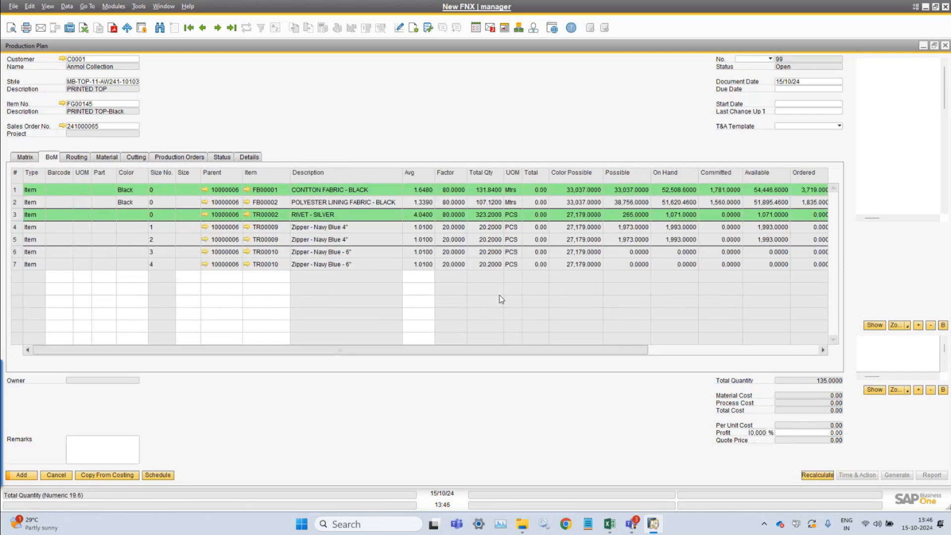
{"action": "left_click", "coordinate": [25, 157]}
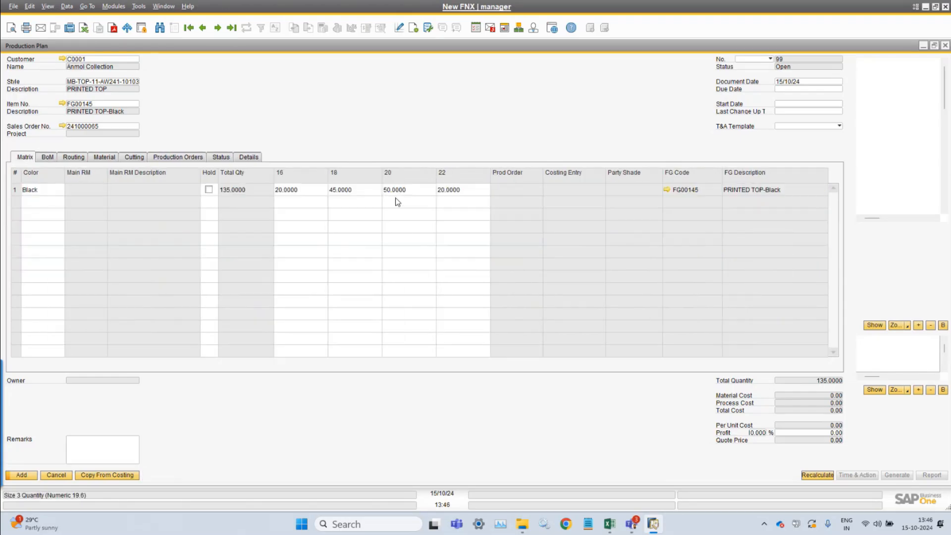
{"action": "left_click", "coordinate": [48, 157]}
{"action": "left_click", "coordinate": [817, 474]}
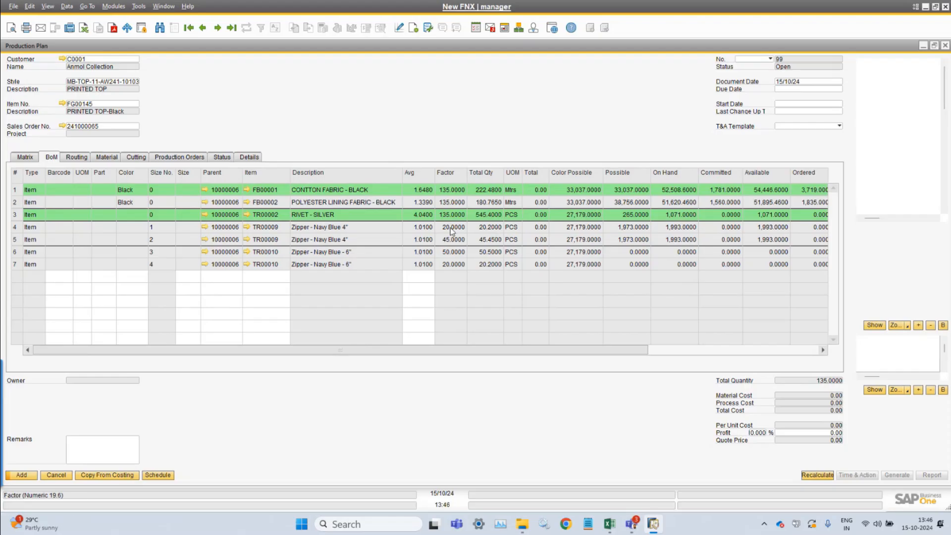
{"action": "left_click", "coordinate": [33, 157]}
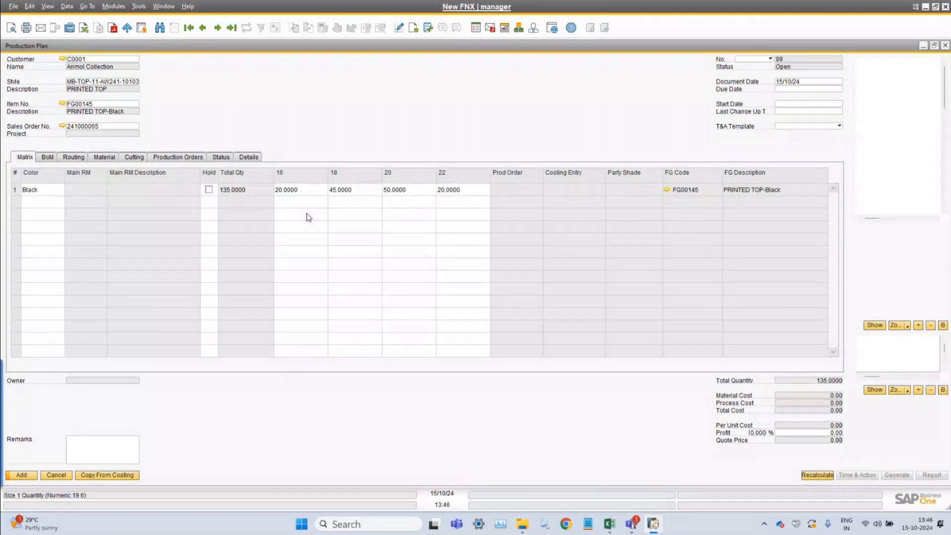
{"action": "left_click", "coordinate": [48, 157]}
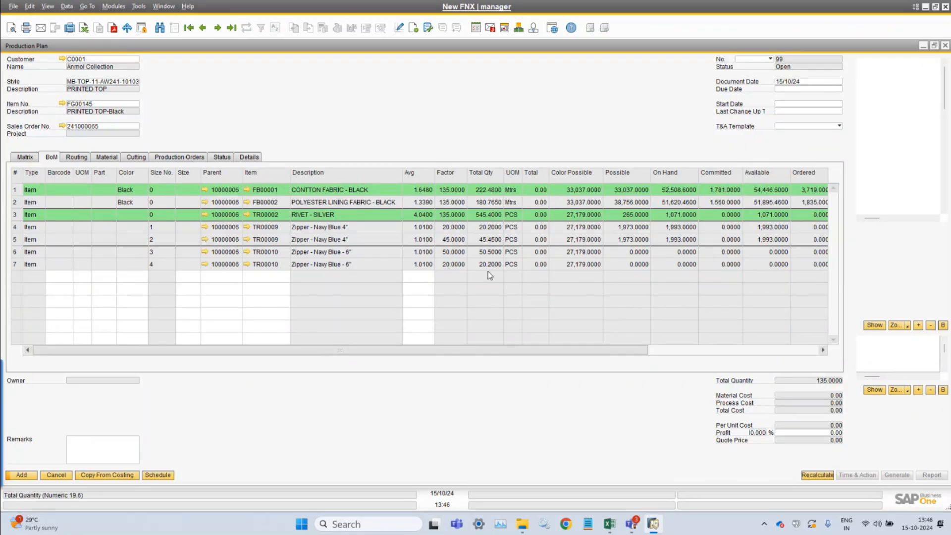
Review the Cutting and Finishing routing lines, from their process codes and costs through to branch and GRPO warehouse
{"action": "left_click", "coordinate": [77, 157]}
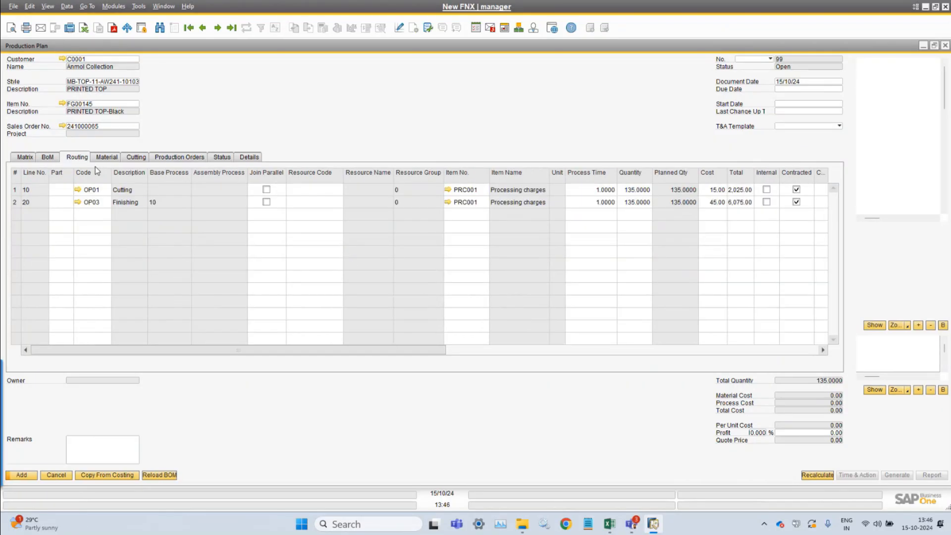
{"action": "left_click_drag", "start_coordinate": [263, 346], "coordinate": [468, 357]}
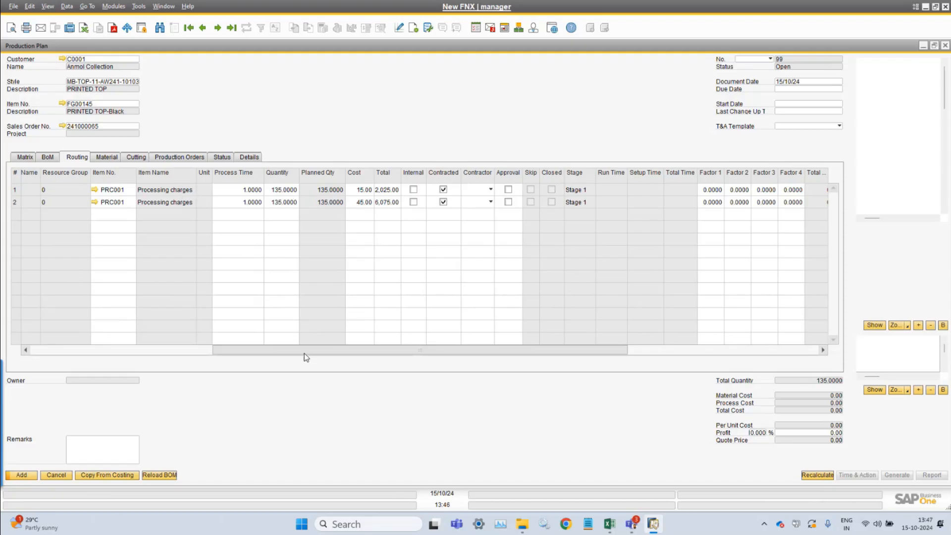
{"action": "left_click_drag", "start_coordinate": [304, 353], "coordinate": [98, 352]}
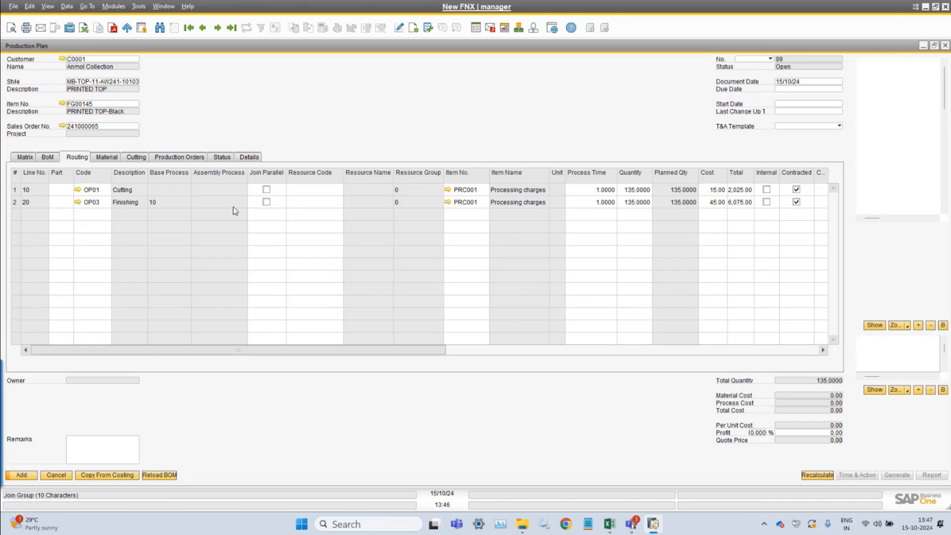
{"action": "left_click_drag", "start_coordinate": [272, 352], "coordinate": [743, 356]}
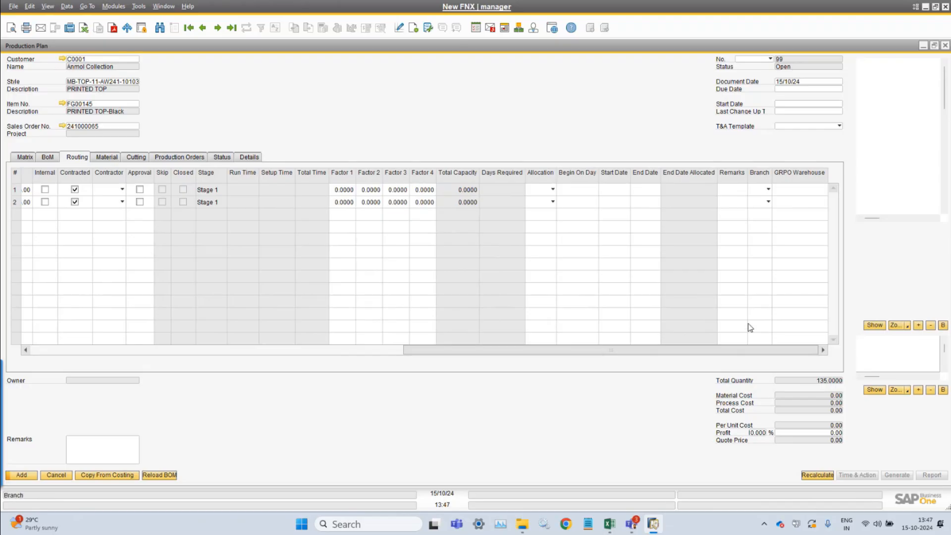
Mark the Finishing process as internal and the Cutting process as contracted, with Ganesh Enterprises as contractor
{"action": "left_click_drag", "start_coordinate": [534, 350], "coordinate": [303, 363]}
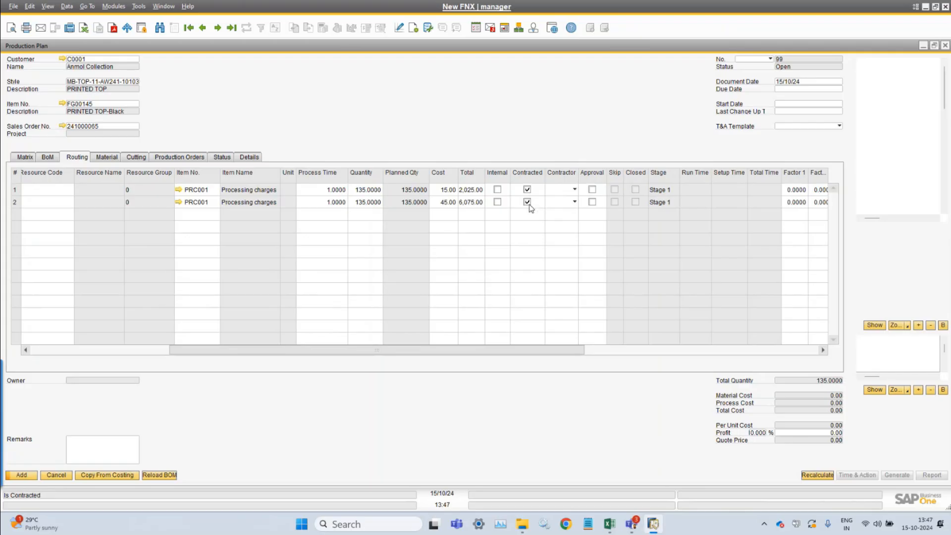
{"action": "left_click", "coordinate": [527, 190]}
{"action": "left_click", "coordinate": [499, 202]}
{"action": "left_click", "coordinate": [498, 190]}
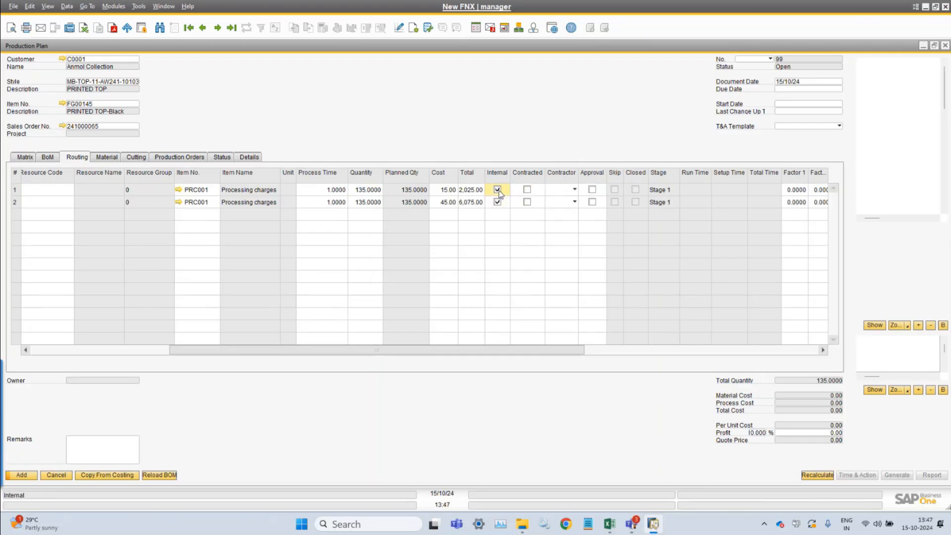
{"action": "left_click", "coordinate": [528, 191]}
{"action": "left_click", "coordinate": [557, 195]}
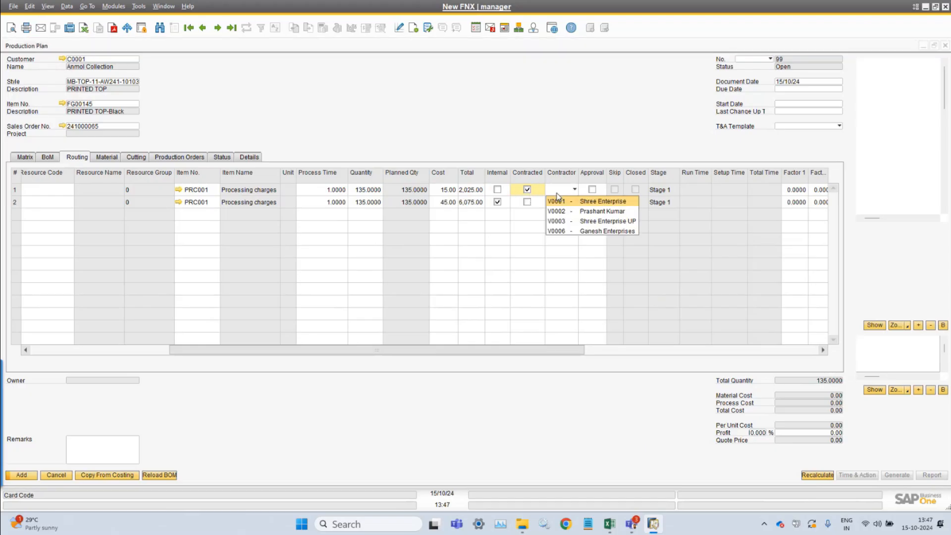
{"action": "left_click", "coordinate": [605, 232]}
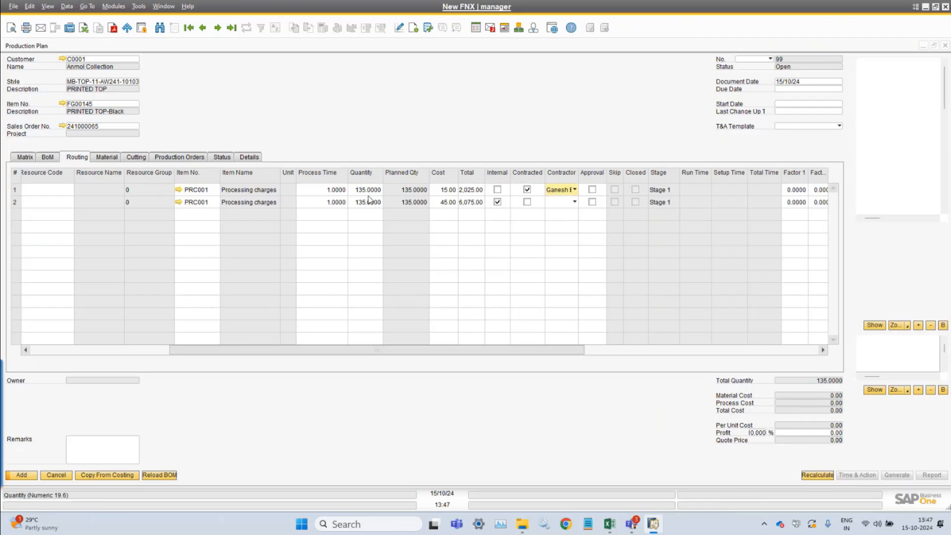
Fit the routing column widths to their content and check the cost and internal settings of both processes
{"action": "left_click", "coordinate": [443, 189]}
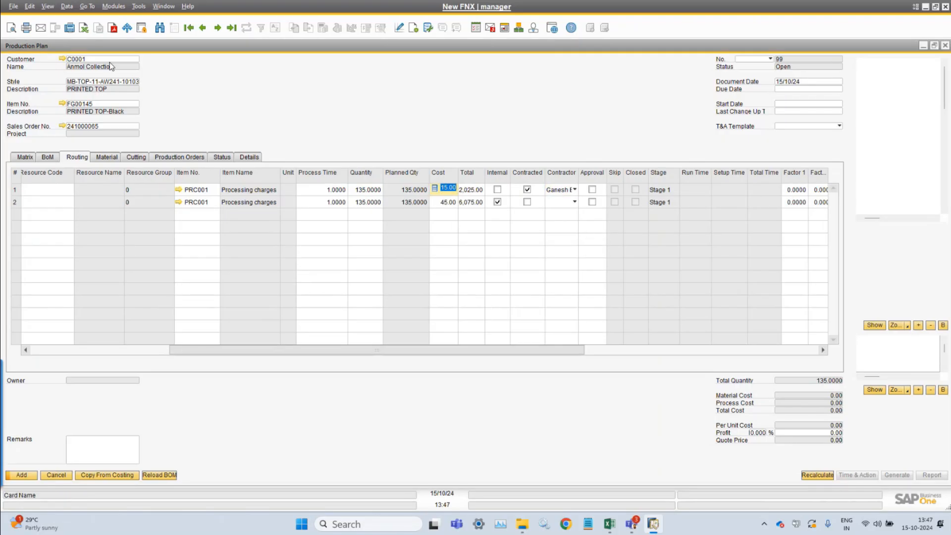
{"action": "left_click", "coordinate": [47, 6]}
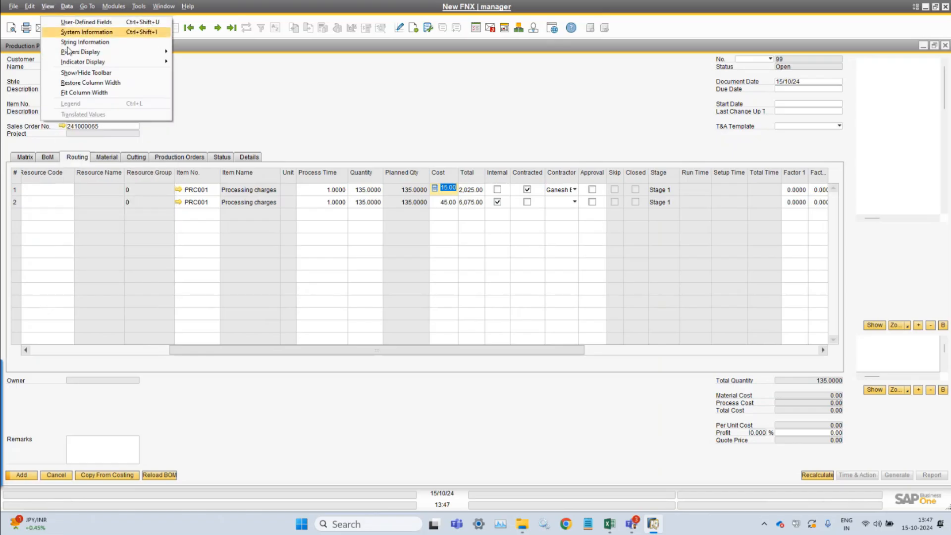
{"action": "left_click", "coordinate": [84, 92]}
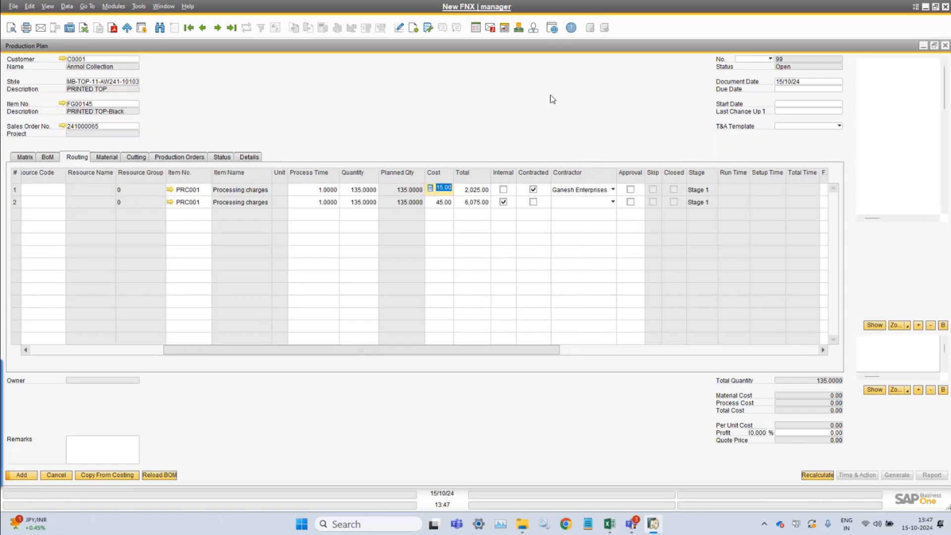
{"action": "left_click", "coordinate": [503, 201]}
Open the style master data for GREEN TEXT and compare the Colour Wise and Colour Wise Size Wise production types
{"action": "left_click", "coordinate": [165, 7]}
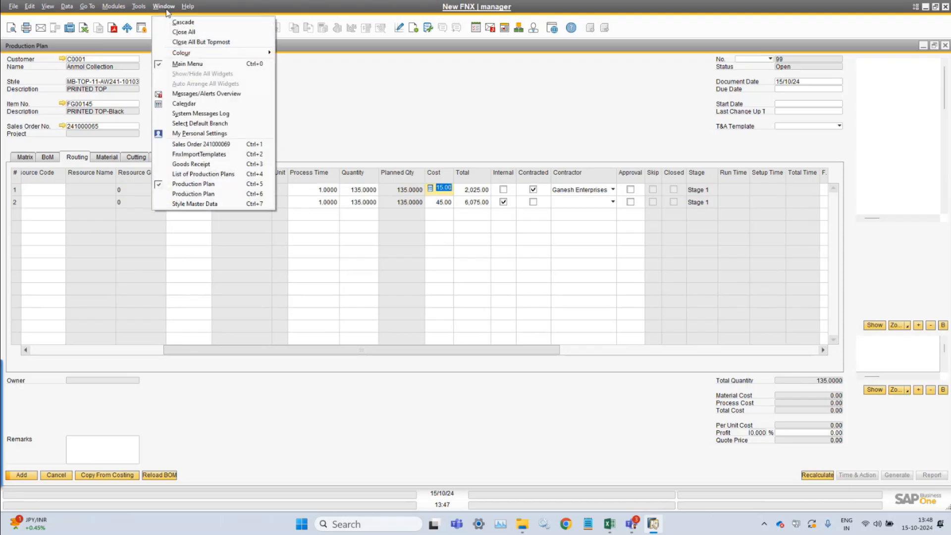
{"action": "left_click", "coordinate": [196, 204]}
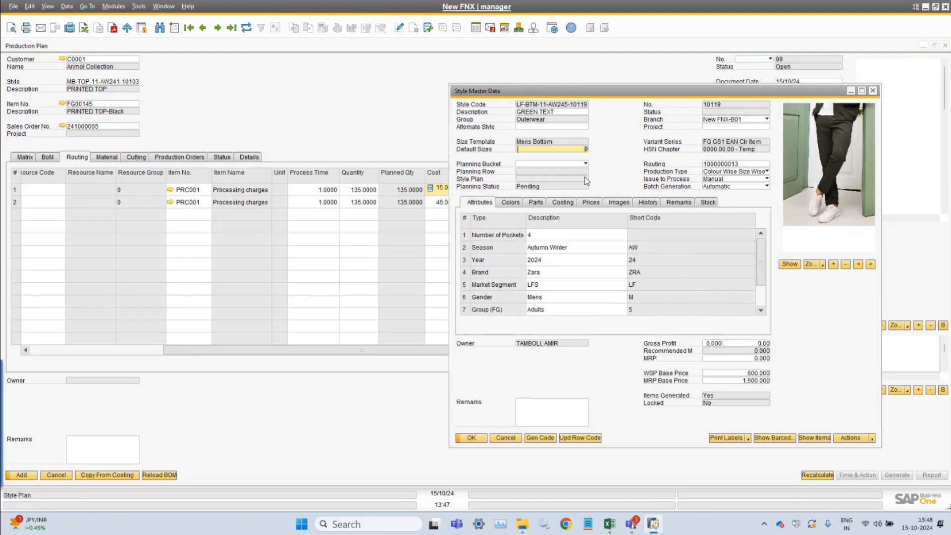
{"action": "left_click_drag", "start_coordinate": [659, 97], "coordinate": [337, 179]}
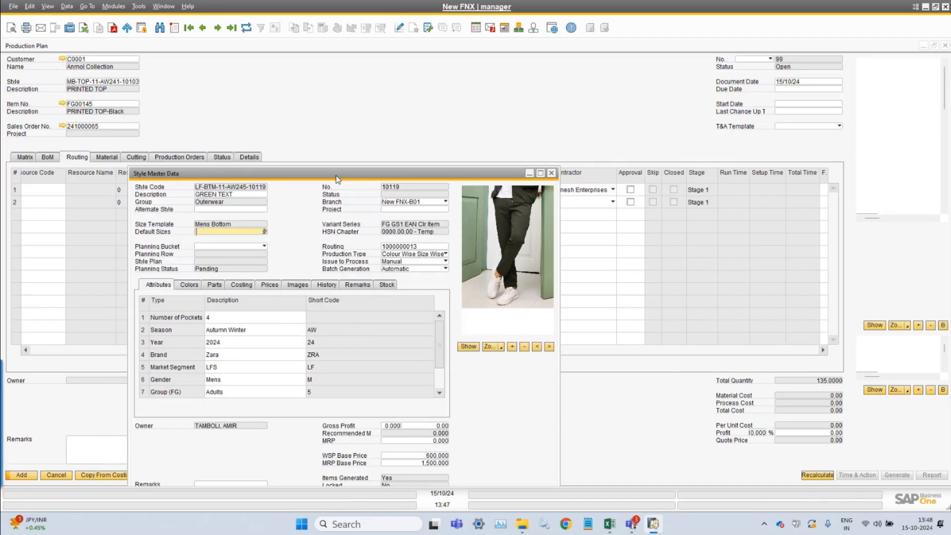
{"action": "left_click", "coordinate": [415, 255]}
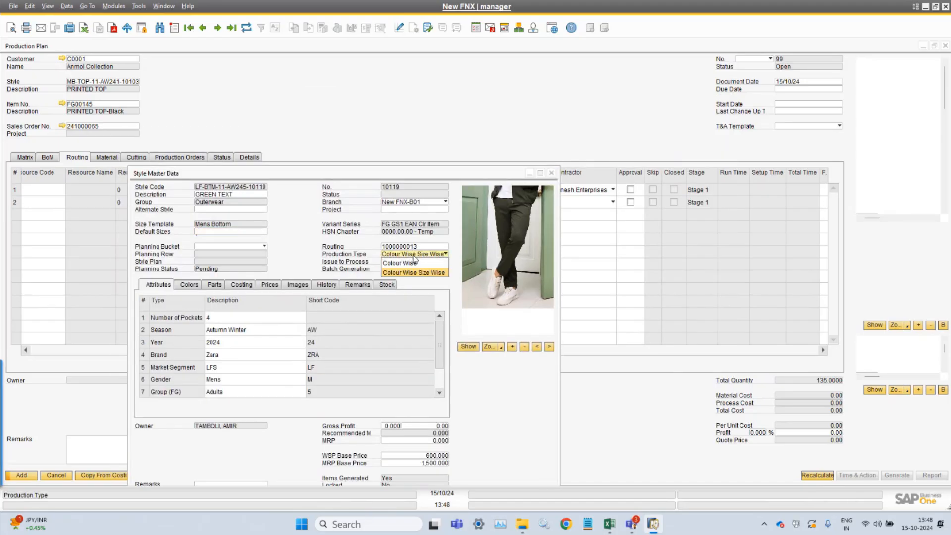
{"action": "left_click", "coordinate": [410, 262]}
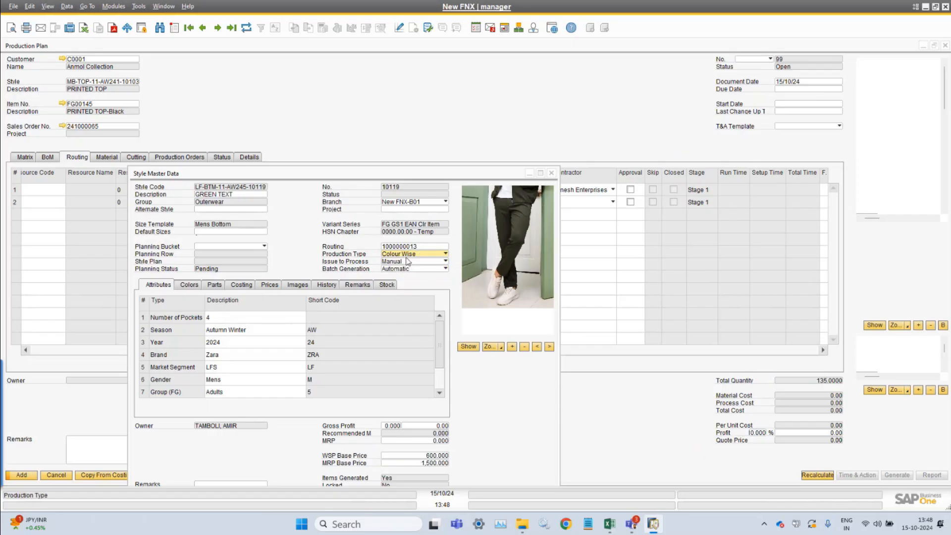
{"action": "left_click", "coordinate": [414, 255]}
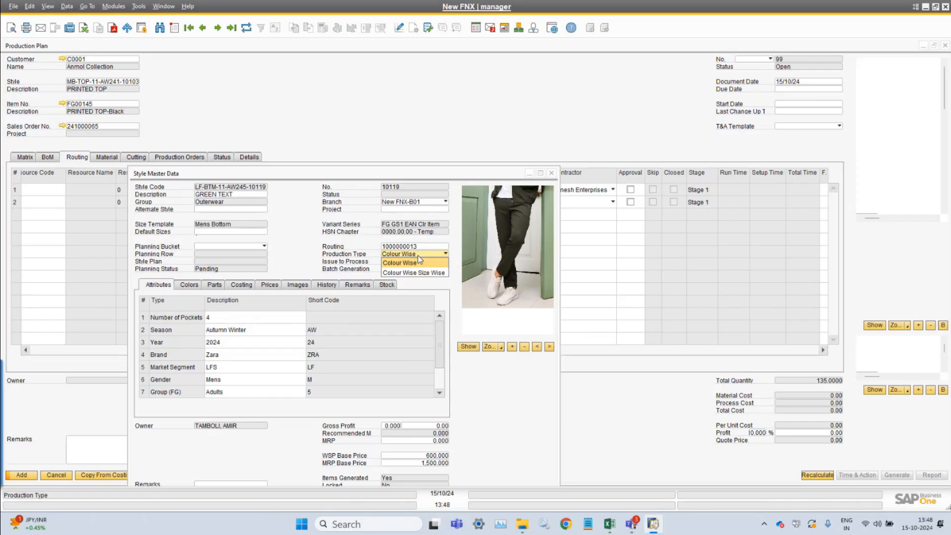
{"action": "left_click", "coordinate": [414, 272]}
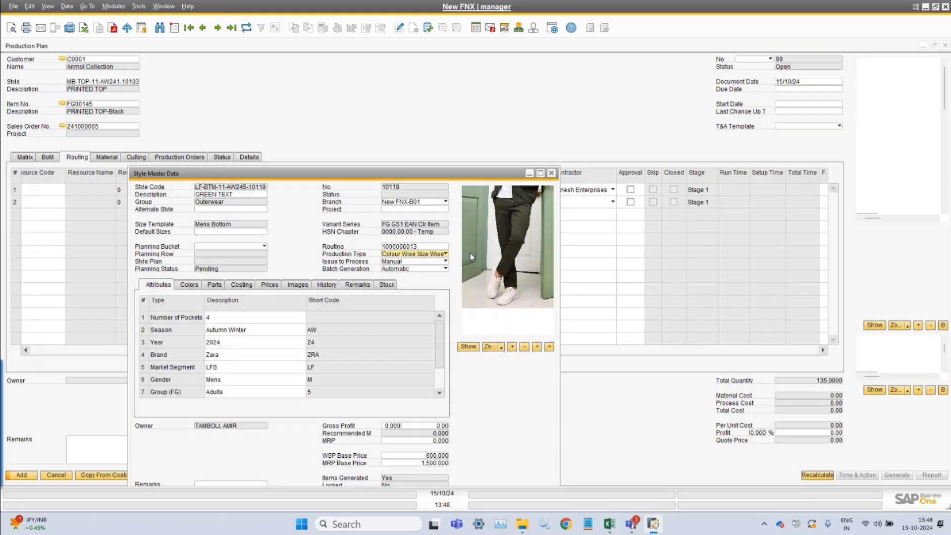
{"action": "left_click", "coordinate": [445, 254]}
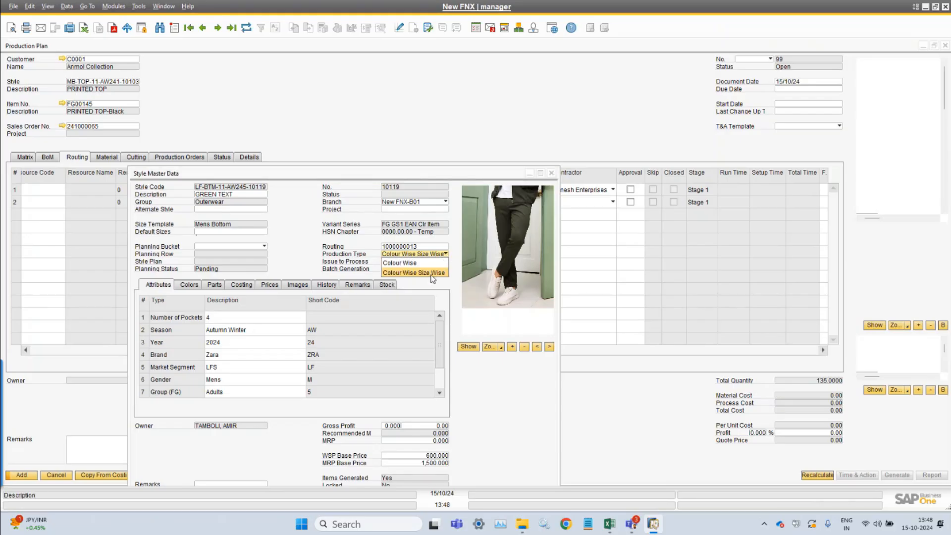
{"action": "left_click", "coordinate": [430, 275]}
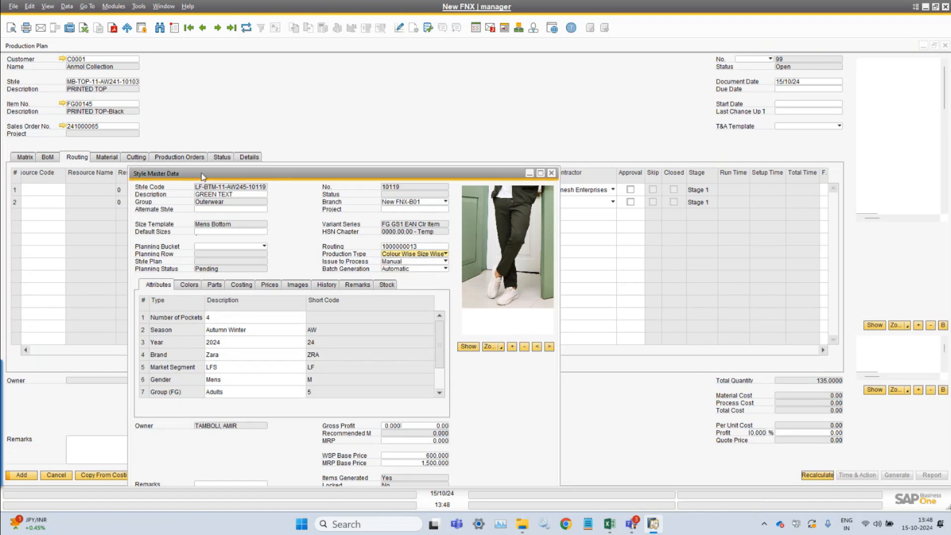
{"action": "left_click", "coordinate": [445, 253]}
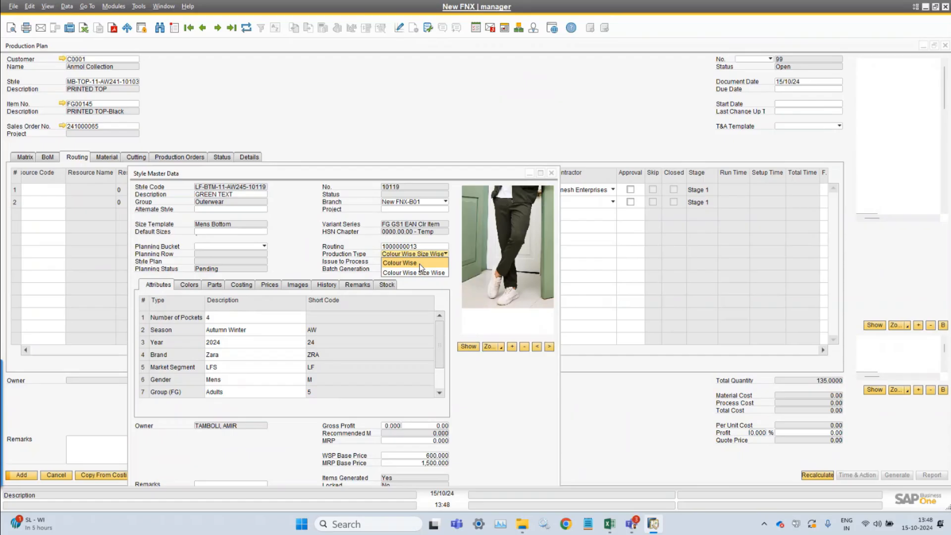
{"action": "left_click", "coordinate": [421, 273]}
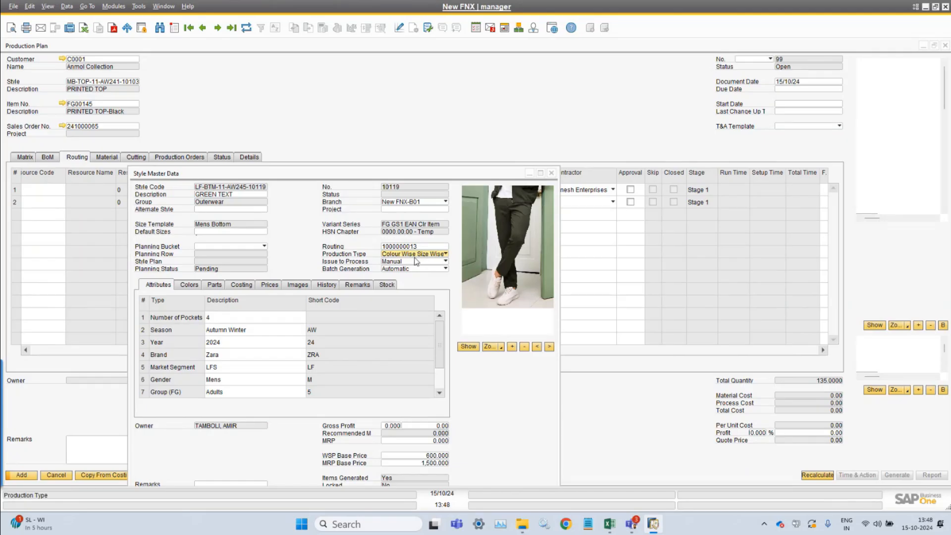
Try the Colour Wise production type on the style and close the style master data without saving
{"action": "left_click", "coordinate": [414, 254]}
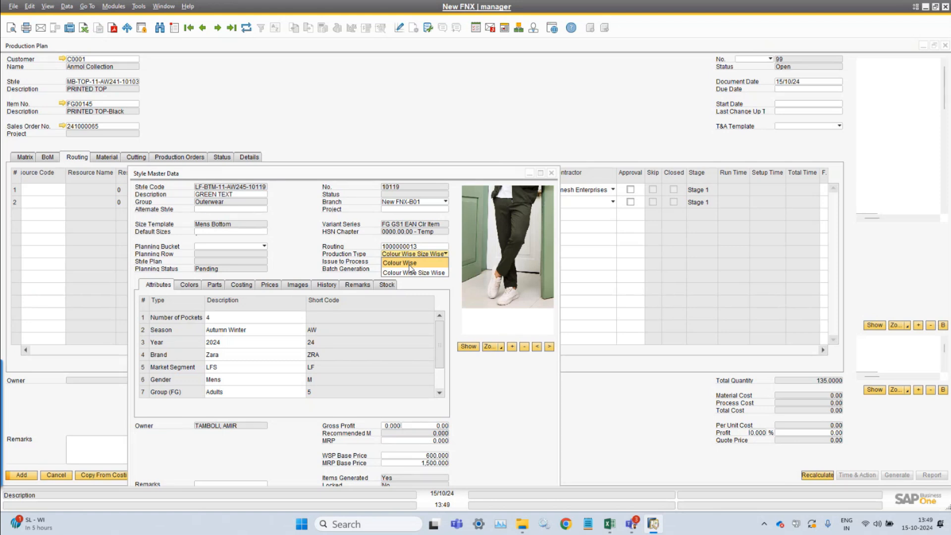
{"action": "right_click", "coordinate": [411, 268]}
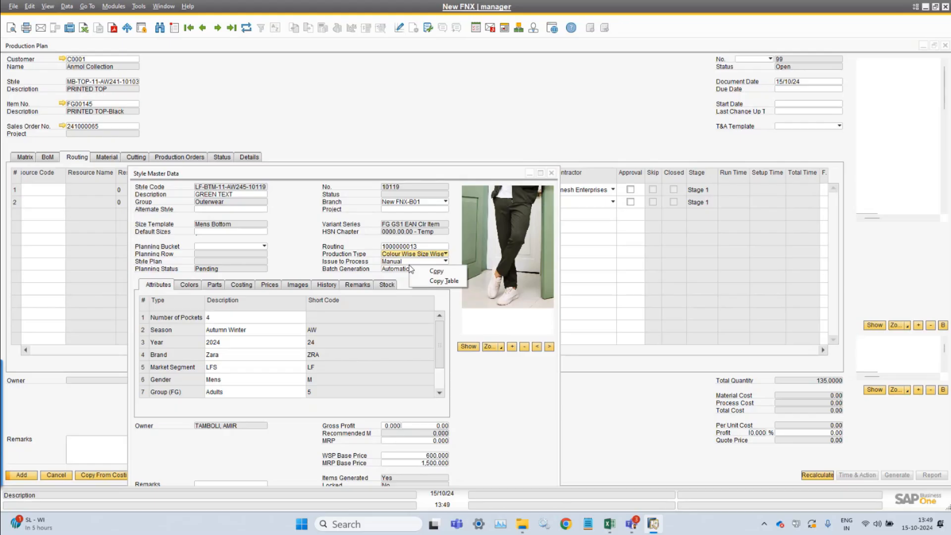
{"action": "left_click", "coordinate": [421, 261]}
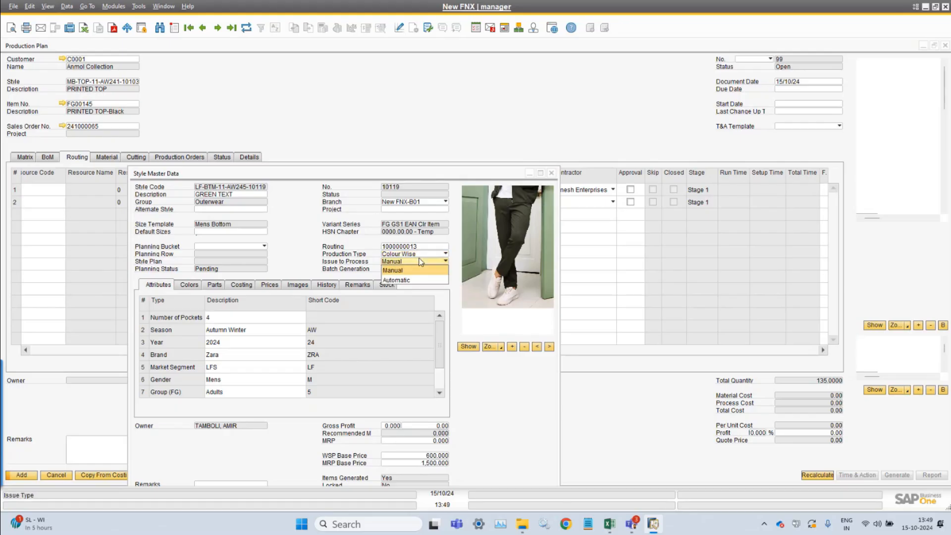
{"action": "left_click", "coordinate": [428, 254]}
{"action": "left_click", "coordinate": [428, 254]}
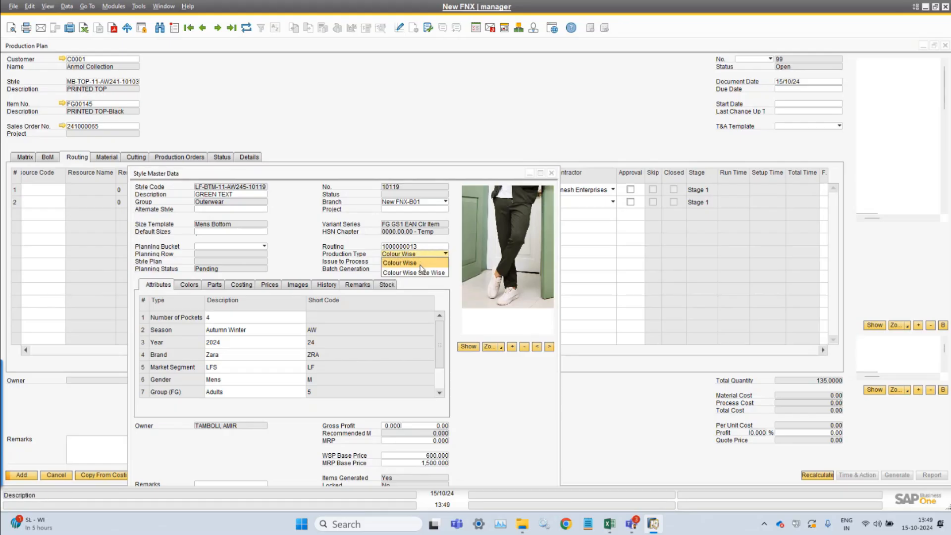
{"action": "left_click", "coordinate": [420, 265]}
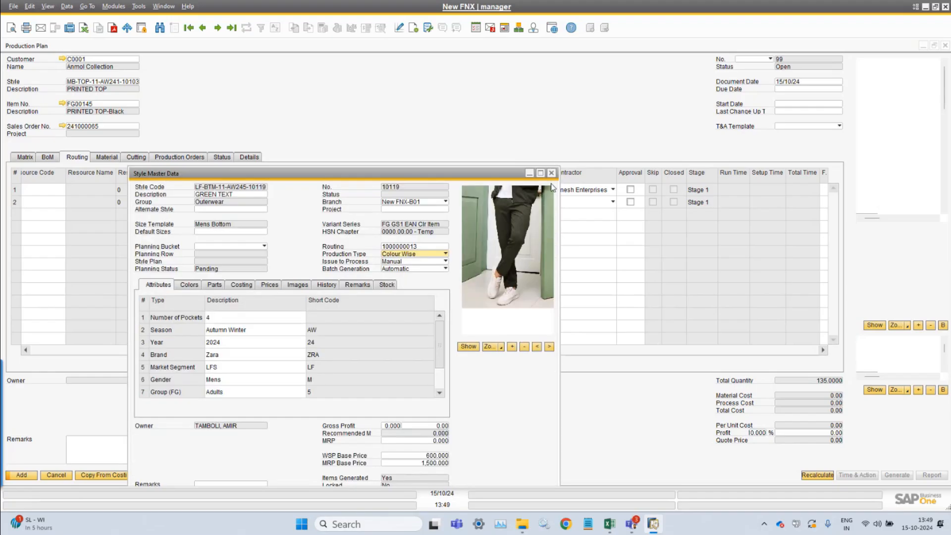
{"action": "left_click", "coordinate": [553, 174]}
{"action": "left_click", "coordinate": [442, 292]}
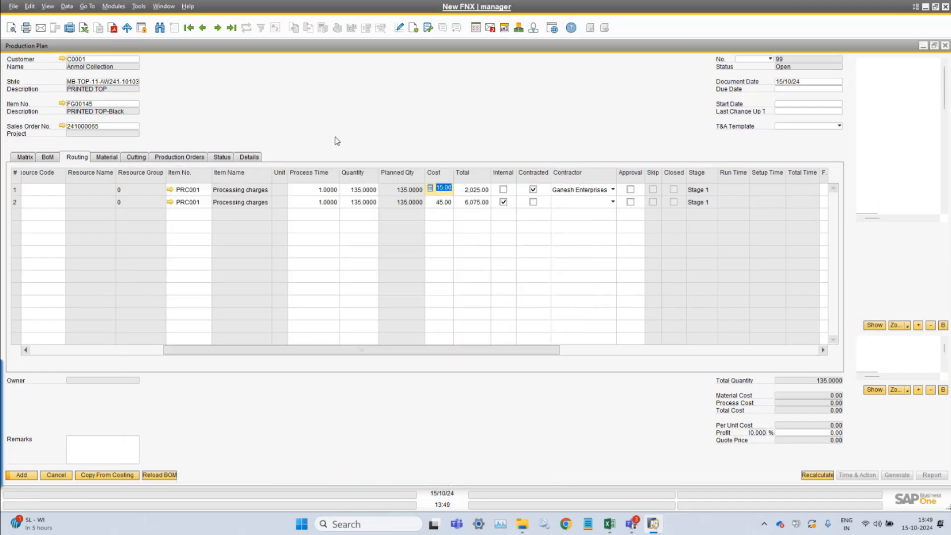
Check the bill of materials and size matrix, and bring the style's picture into view beside the plan
{"action": "left_click", "coordinate": [51, 159]}
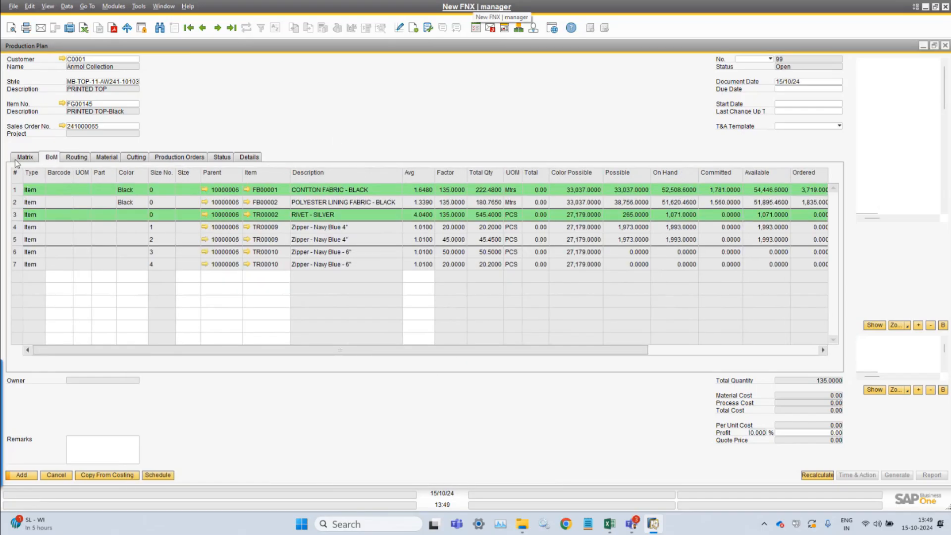
{"action": "left_click", "coordinate": [23, 159]}
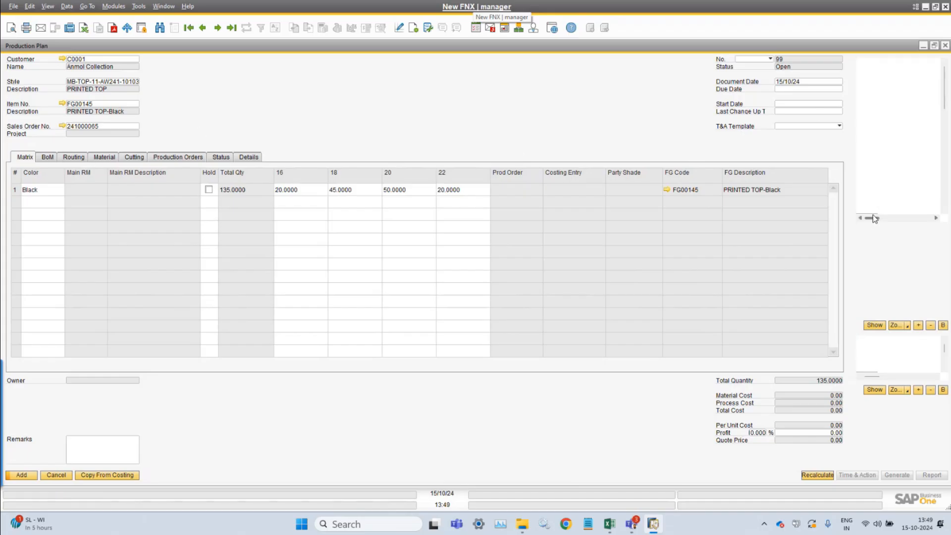
{"action": "left_click_drag", "start_coordinate": [872, 219], "coordinate": [900, 223]}
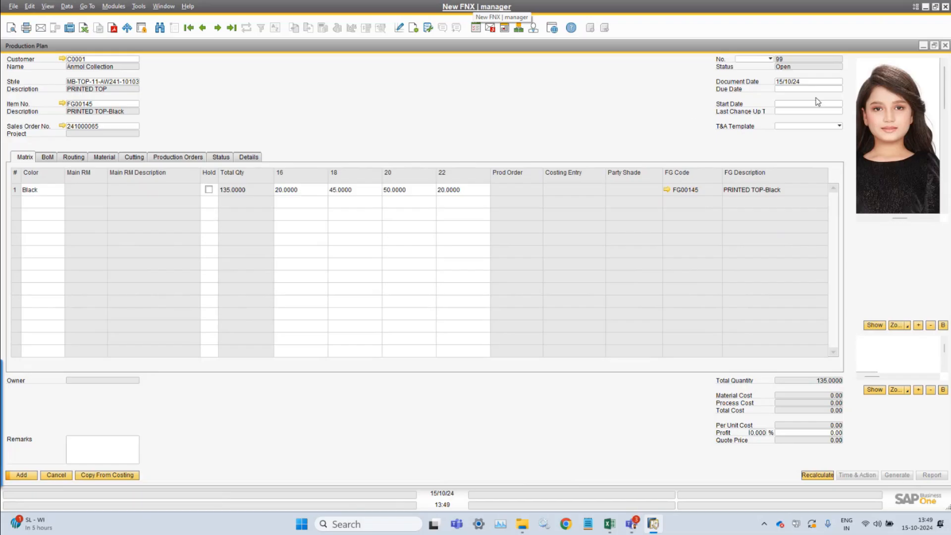
Assign the TNA 10004 8 days T&A template to the production plan
{"action": "left_click", "coordinate": [802, 90]}
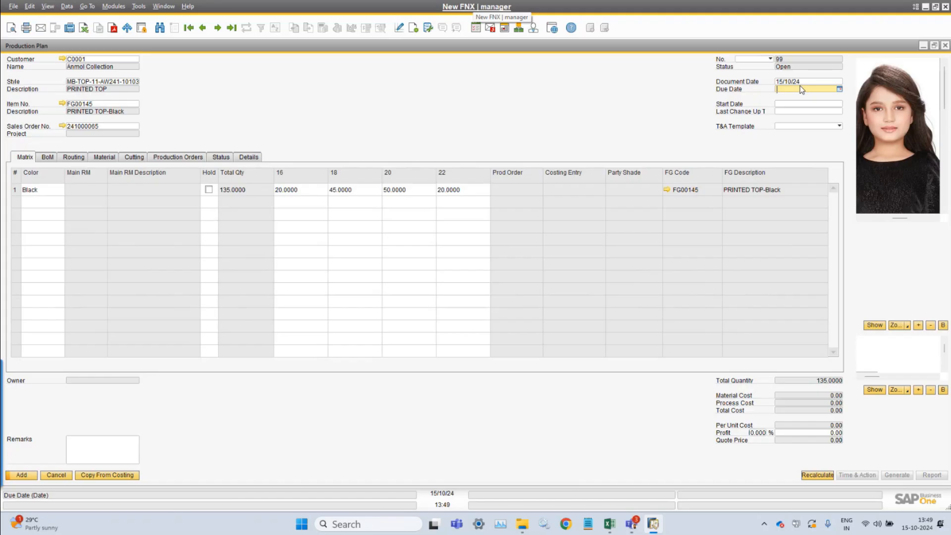
{"action": "left_click", "coordinate": [797, 126]}
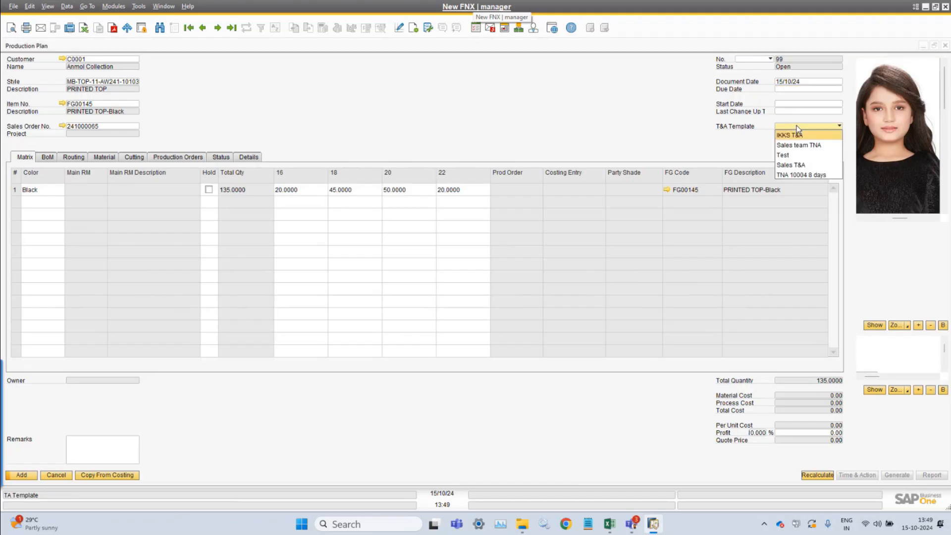
{"action": "left_click", "coordinate": [799, 176]}
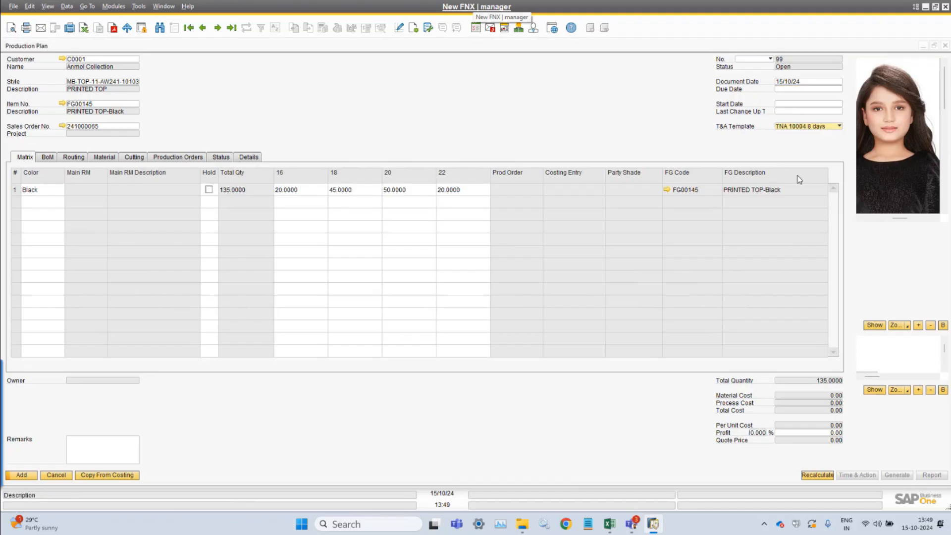
{"action": "left_click", "coordinate": [412, 135]}
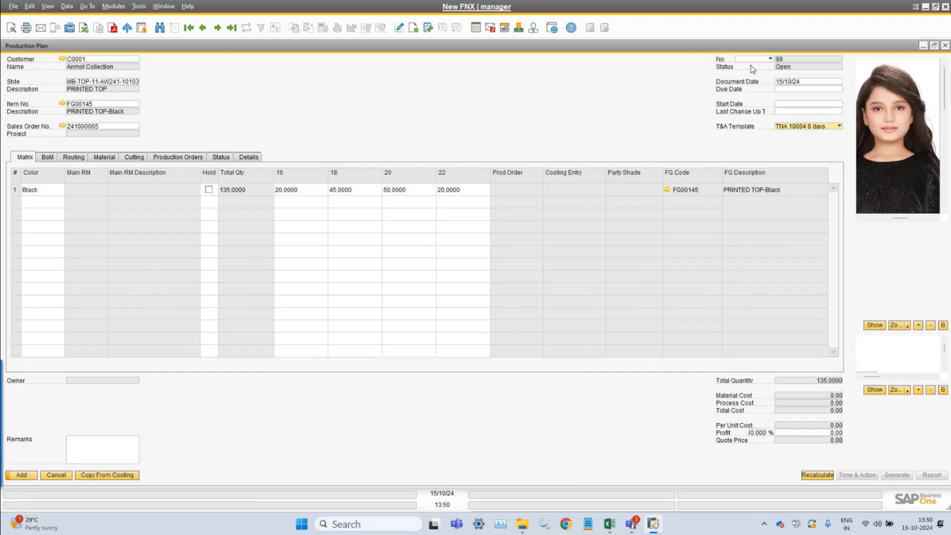
{"action": "left_click", "coordinate": [786, 124]}
{"action": "left_click", "coordinate": [800, 176]}
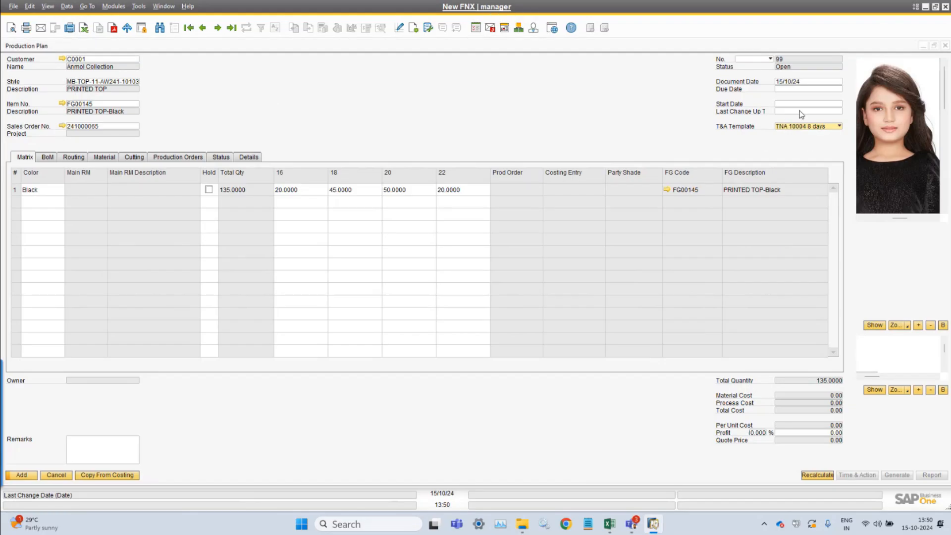
Set the production plan's due date to 25/10/24, ten days after the document date
{"action": "left_click", "coordinate": [792, 89]}
{"action": "type", "text": "+"}
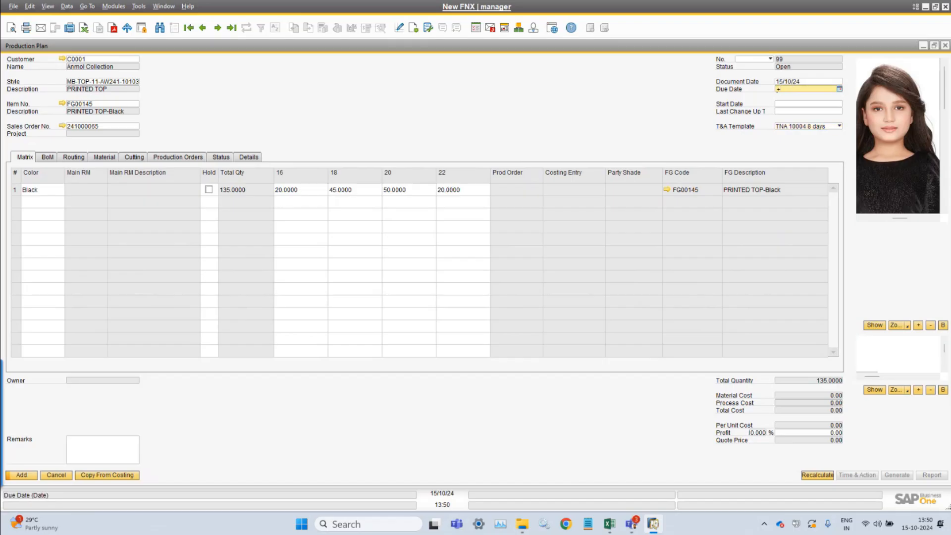
{"action": "type", "text": "10"}
{"action": "key", "text": "Tab"}
{"action": "left_click", "coordinate": [793, 89]}
{"action": "key", "text": "Tab"}
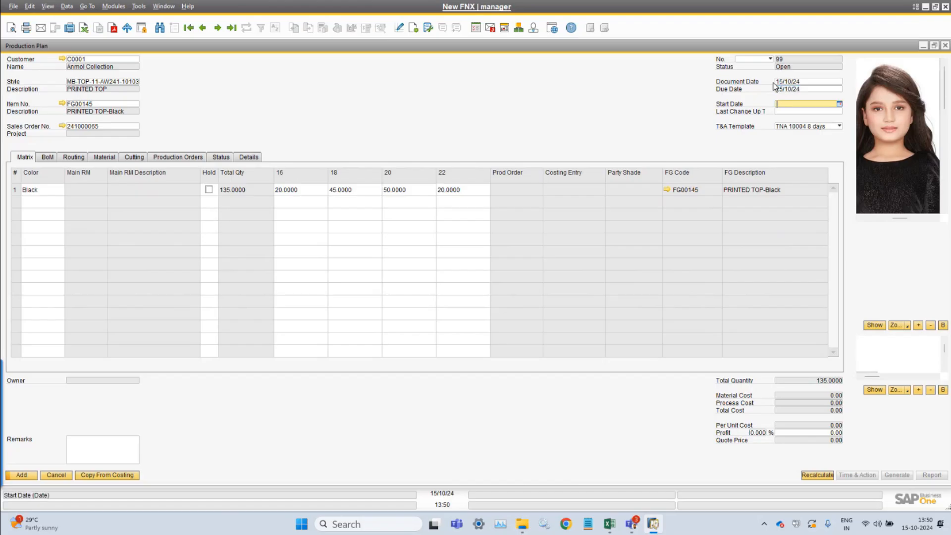
Set the plan's start date to 16/10/24 and its last change date to 17/10/24
{"action": "type", "text": "+1"}
{"action": "key", "text": "Tab"}
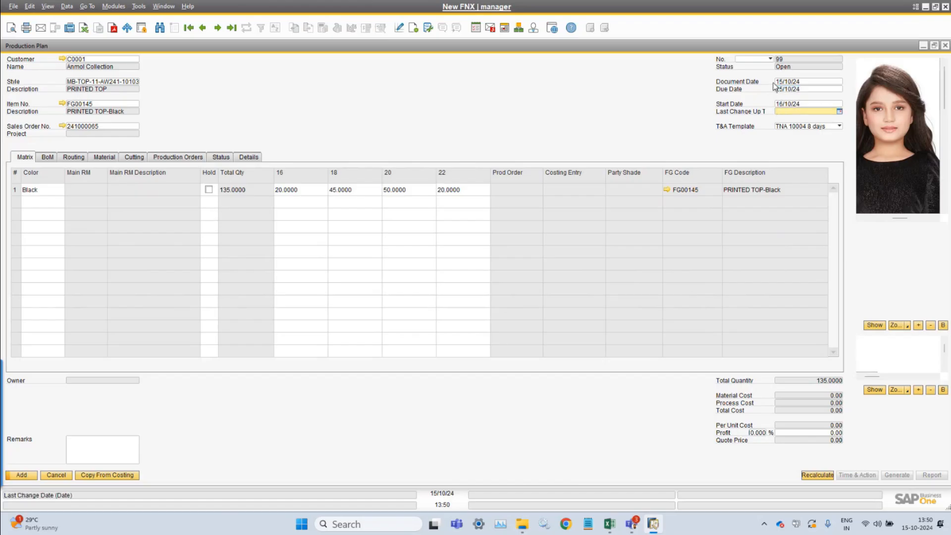
{"action": "type", "text": "+2"}
{"action": "key", "text": "Tab"}
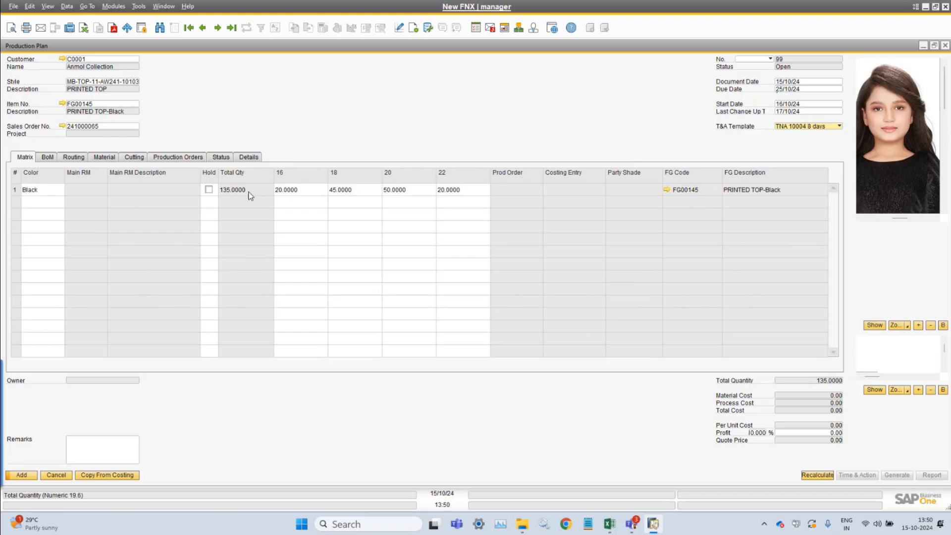
Recalculate the plan's costs with the bill of materials on display
{"action": "left_click", "coordinate": [42, 158]}
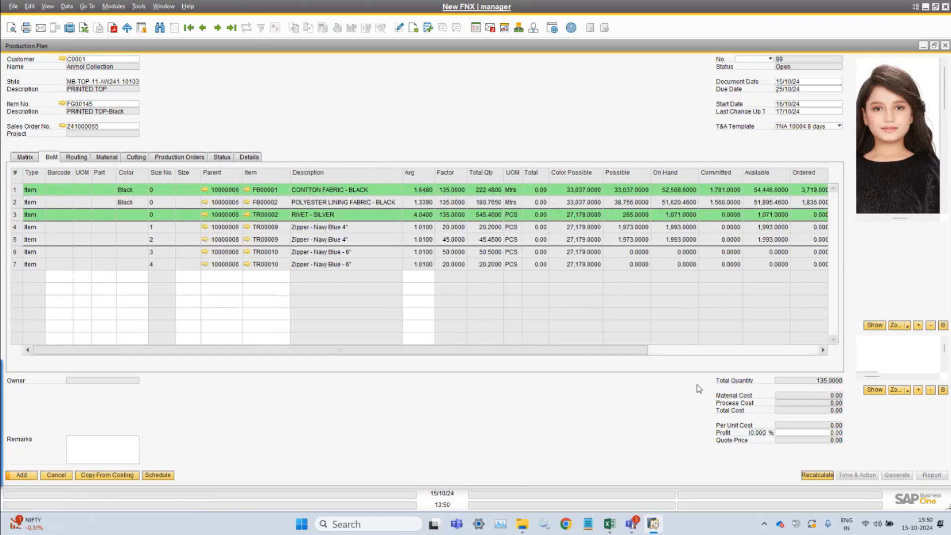
{"action": "left_click", "coordinate": [812, 477]}
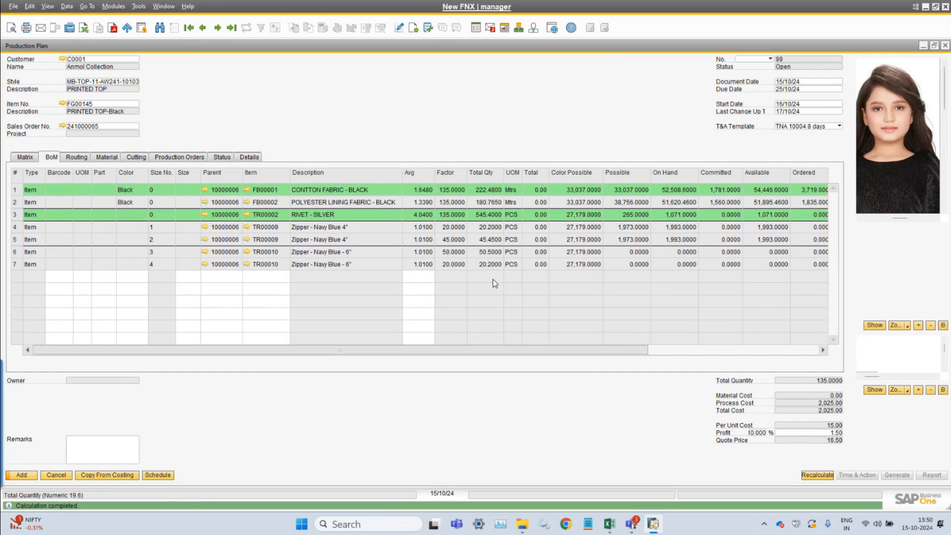
Examine the Cutting and Finishing routing lines, comparing their line numbers, base process and costs
{"action": "left_click", "coordinate": [76, 159]}
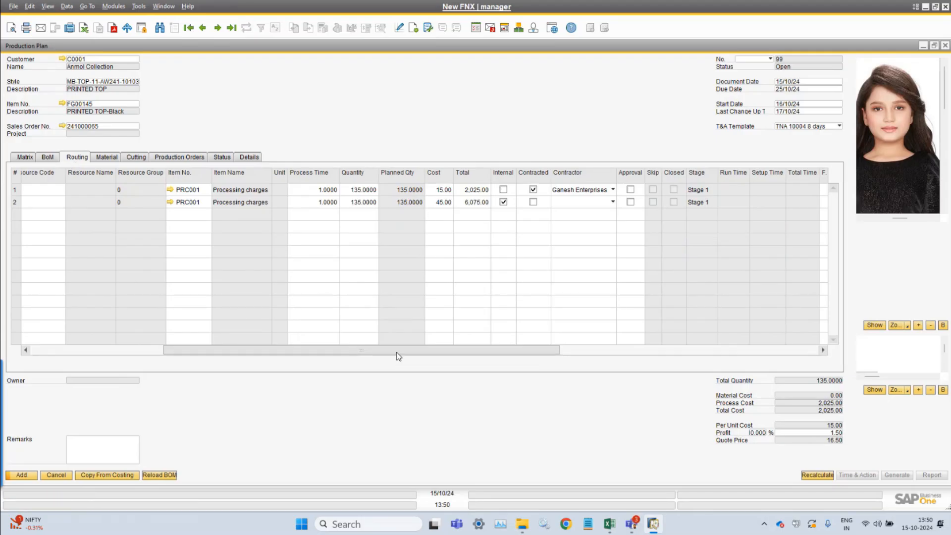
{"action": "left_click_drag", "start_coordinate": [399, 349], "coordinate": [132, 350]}
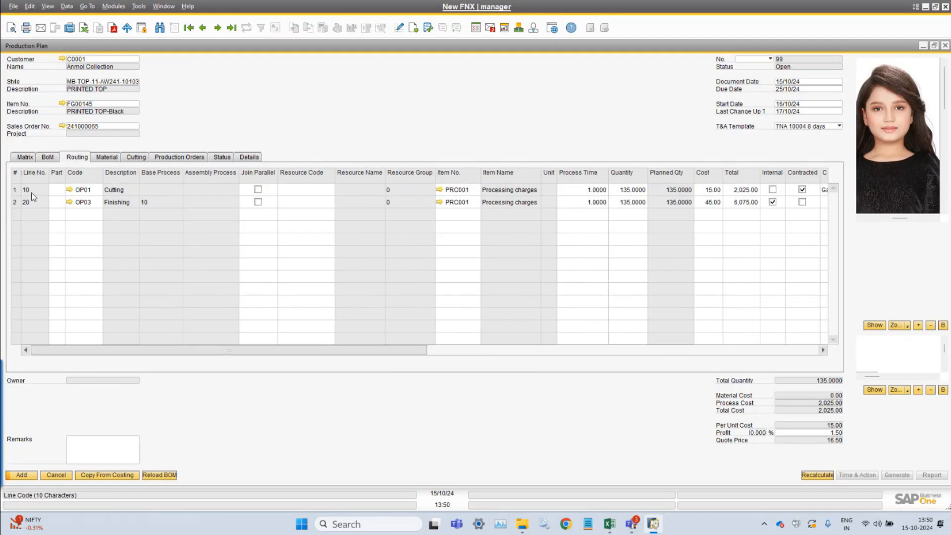
{"action": "left_click", "coordinate": [15, 193]}
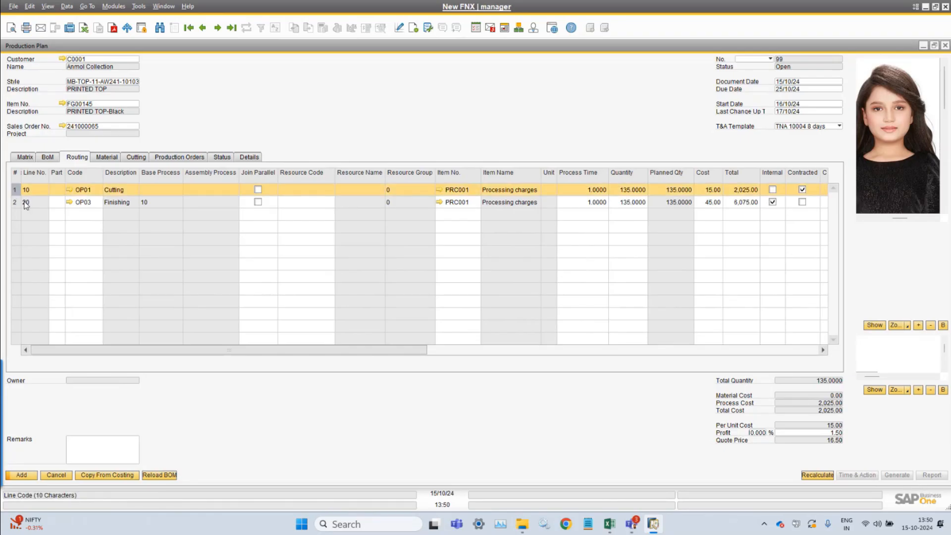
{"action": "left_click", "coordinate": [18, 204]}
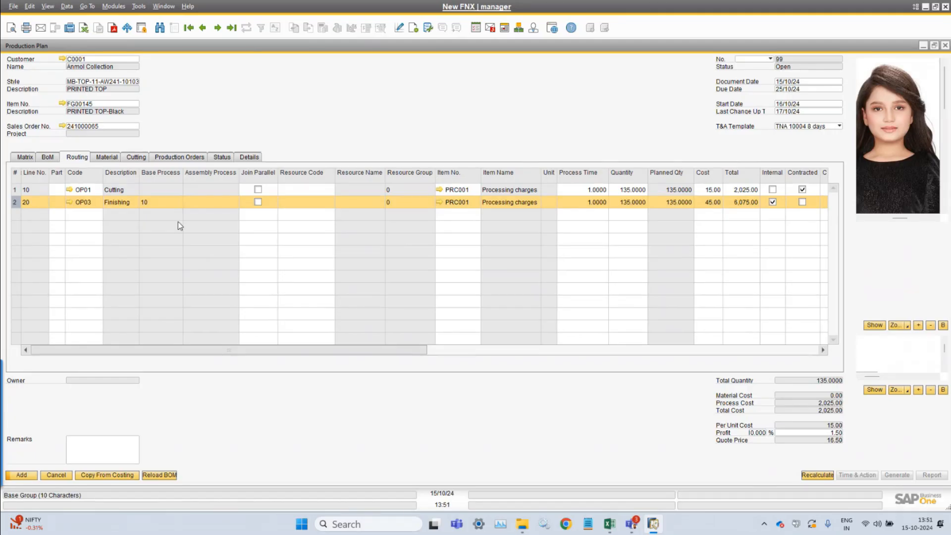
Review the finished goods, raw material and production warehouses in the production plan's details
{"action": "left_click", "coordinate": [251, 157]}
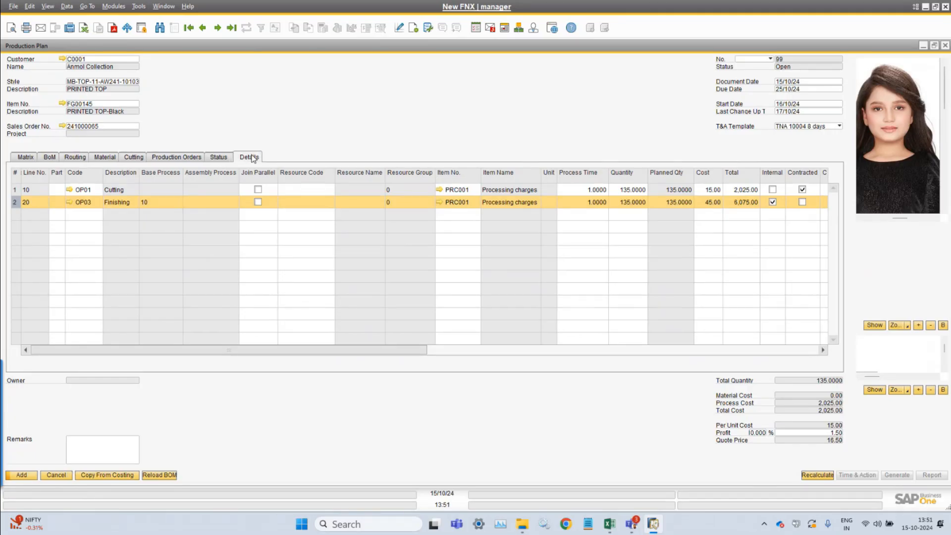
{"action": "left_click", "coordinate": [94, 172]}
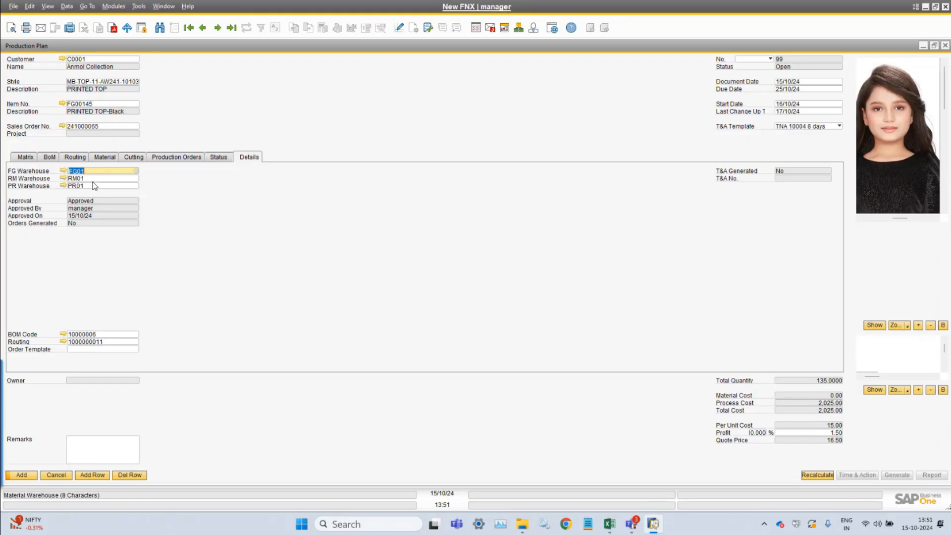
{"action": "left_click", "coordinate": [94, 186]}
{"action": "left_click", "coordinate": [95, 171]}
{"action": "left_click", "coordinate": [92, 186]}
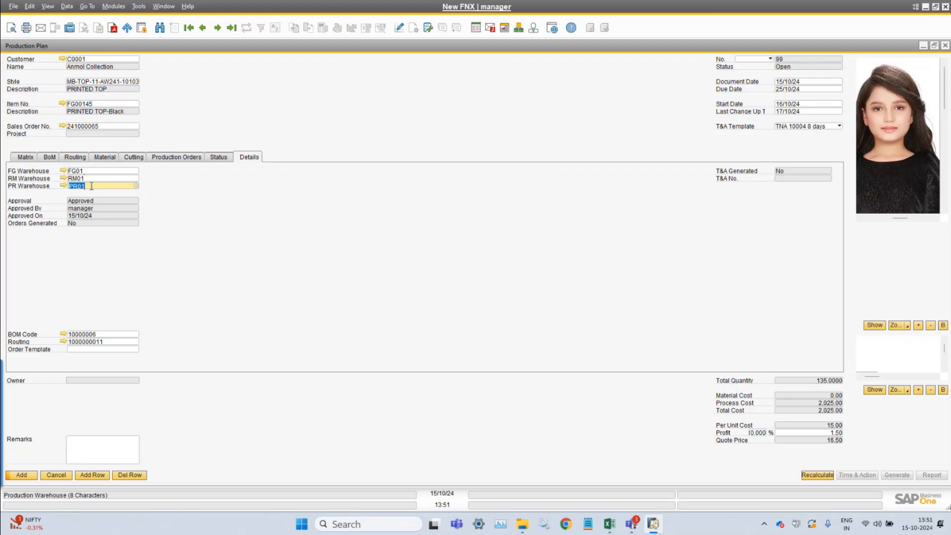
{"action": "left_click", "coordinate": [92, 170]}
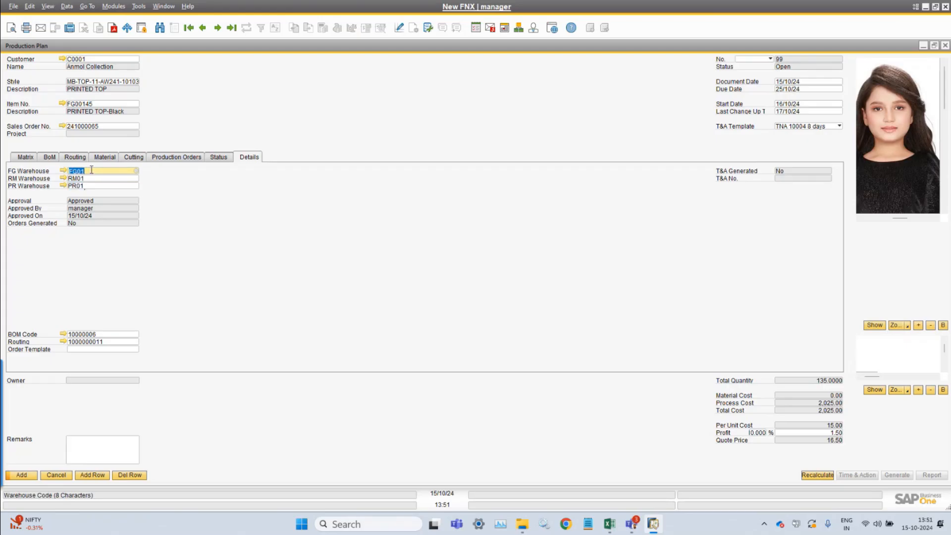
Add the PRINTED TOP-Black production plan and refresh the list of production plans
{"action": "left_click", "coordinate": [24, 157]}
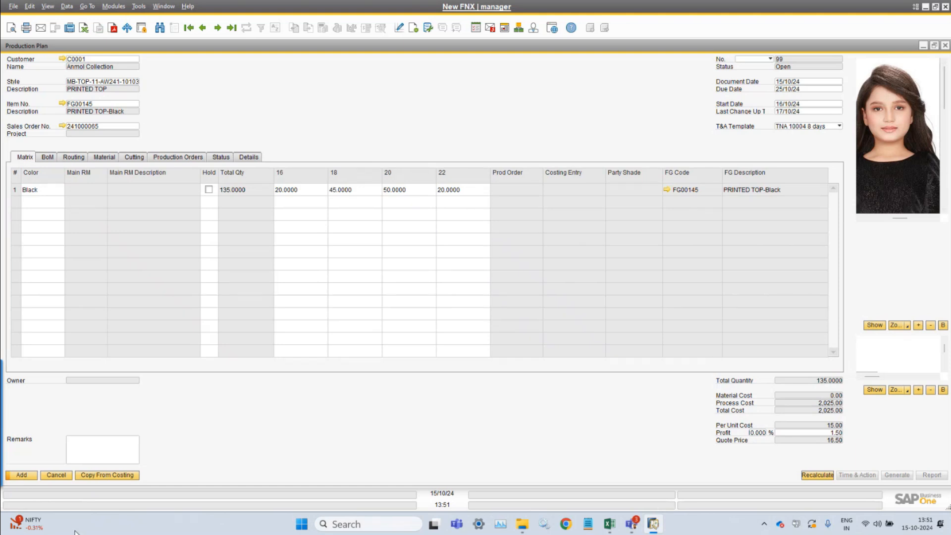
{"action": "left_click", "coordinate": [22, 474]}
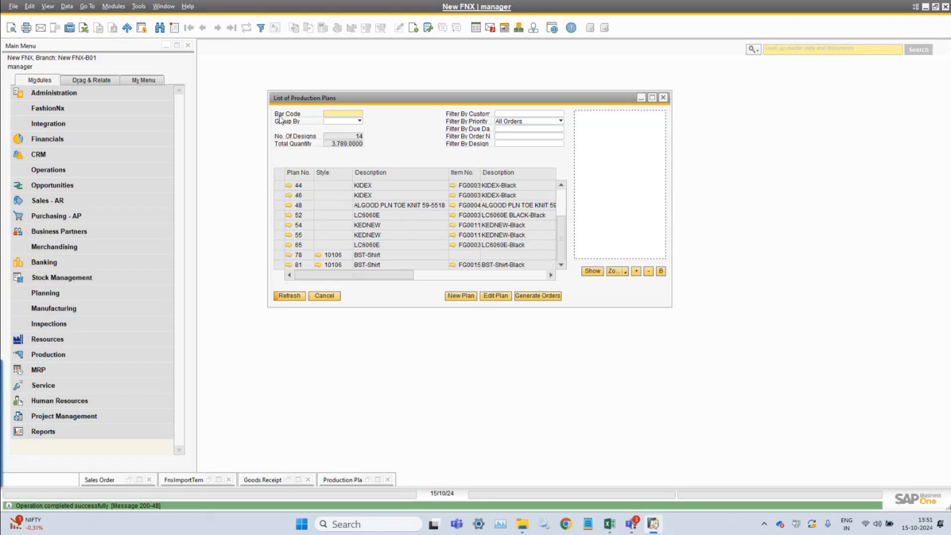
{"action": "left_click_drag", "start_coordinate": [332, 99], "coordinate": [338, 73]}
{"action": "left_click", "coordinate": [295, 270]}
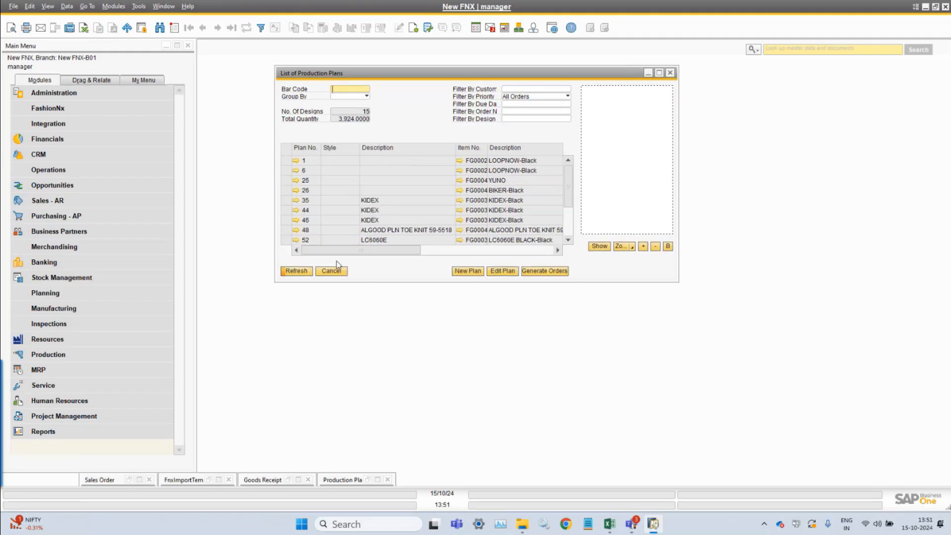
Open production plan 99 for PRINTED TOP-Black from the list of production plans
{"action": "scroll", "coordinate": [569, 218], "scroll_direction": "down", "scroll_amount": 3}
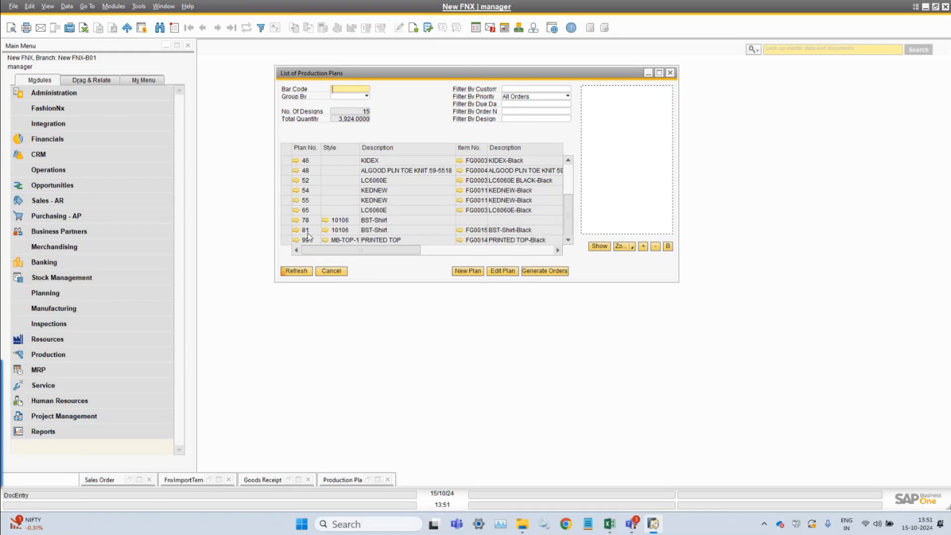
{"action": "left_click", "coordinate": [284, 240]}
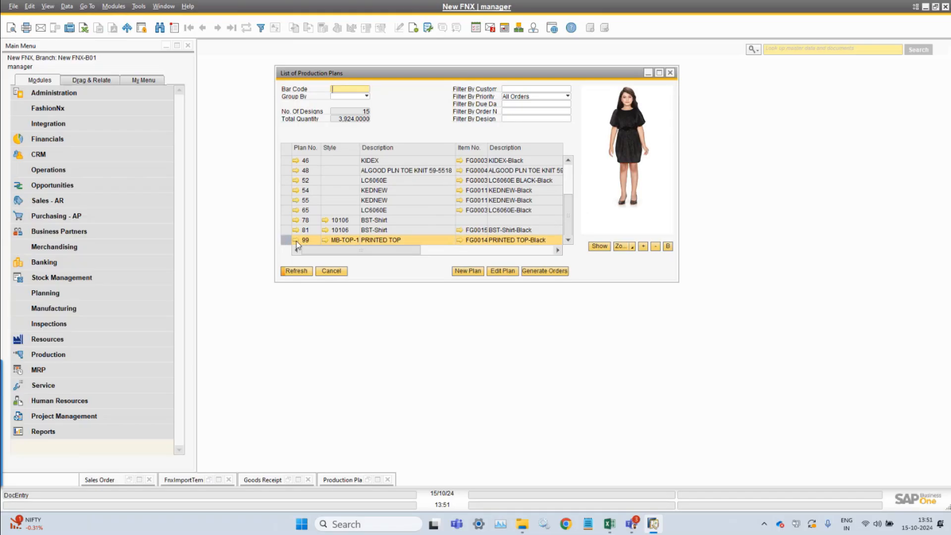
{"action": "left_click", "coordinate": [296, 241]}
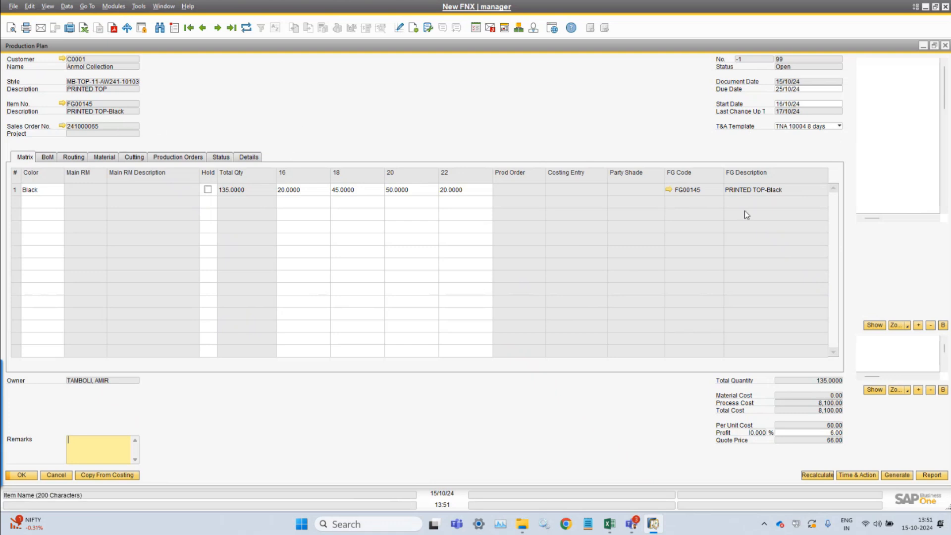
Generate the production plan's Time & Action plan and open it maximized from the plan's details
{"action": "left_click", "coordinate": [854, 476]}
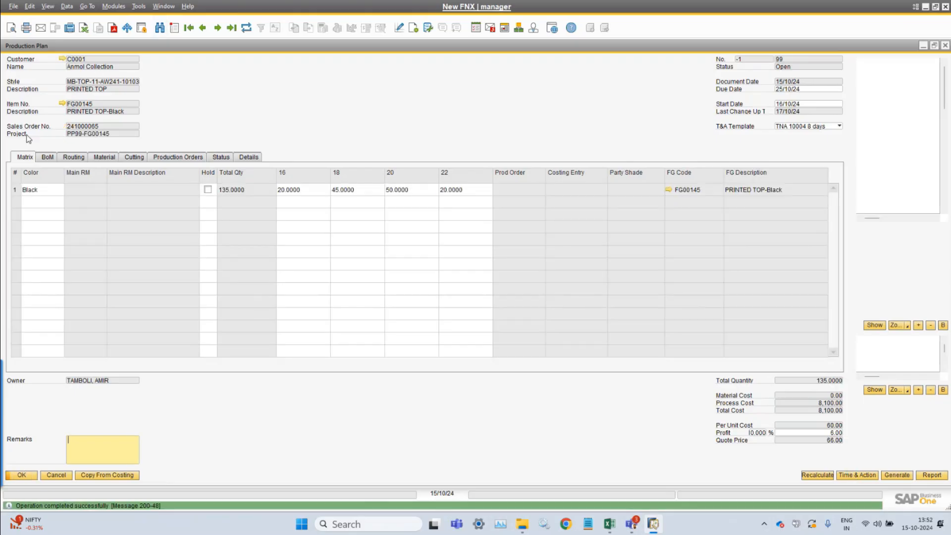
{"action": "left_click", "coordinate": [250, 157]}
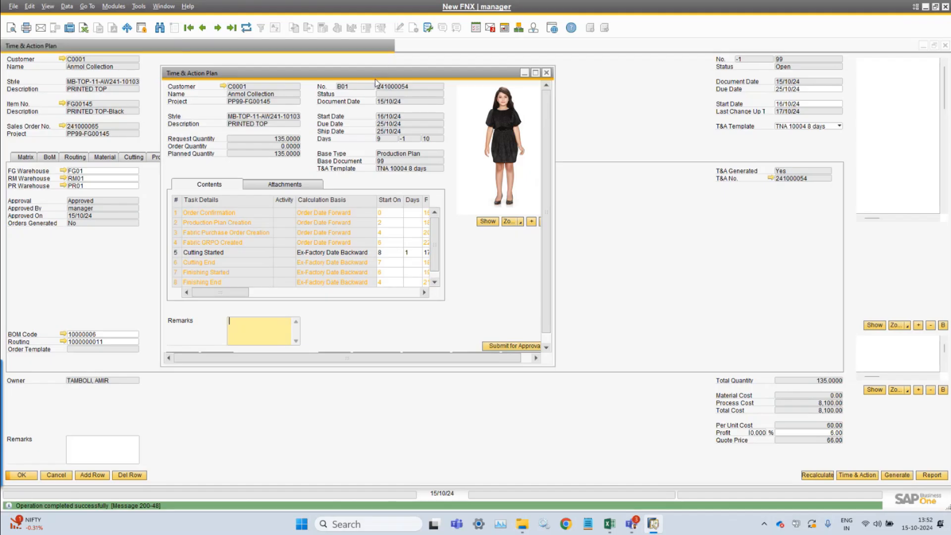
{"action": "double_click", "coordinate": [375, 77]}
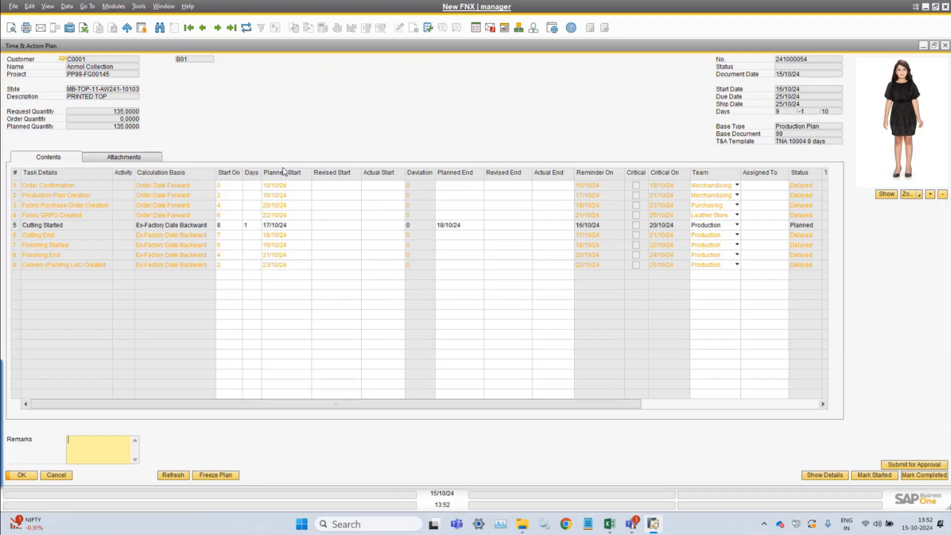
Freeze the Time & Action plan with its planned start dates, look over the tasks' linked actions and close it
{"action": "left_click", "coordinate": [281, 185]}
{"action": "left_click", "coordinate": [281, 215]}
{"action": "left_click", "coordinate": [283, 255]}
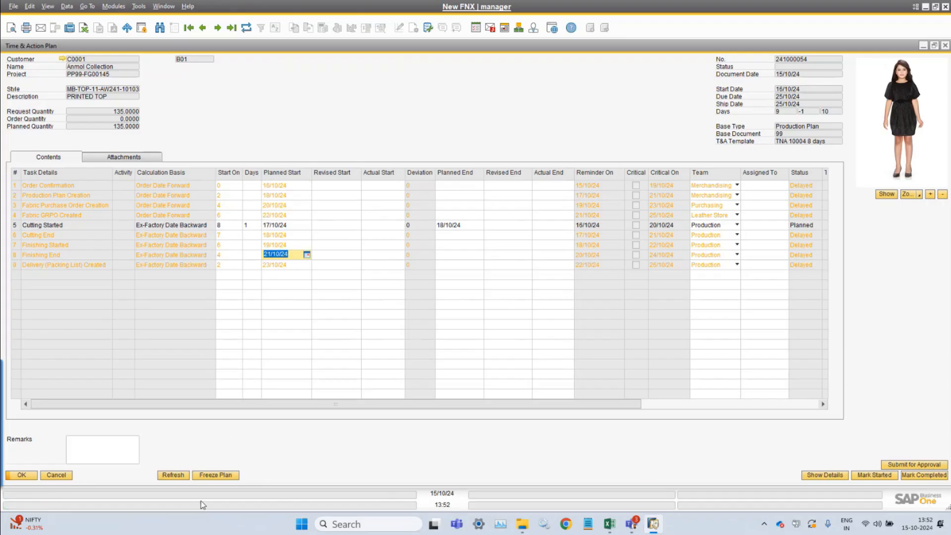
{"action": "left_click", "coordinate": [221, 478]}
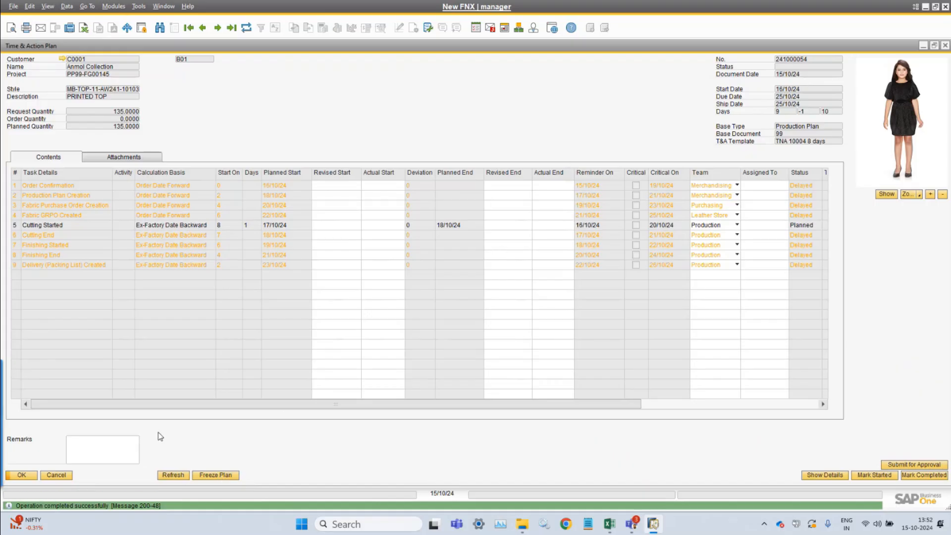
{"action": "left_click_drag", "start_coordinate": [210, 404], "coordinate": [715, 407]}
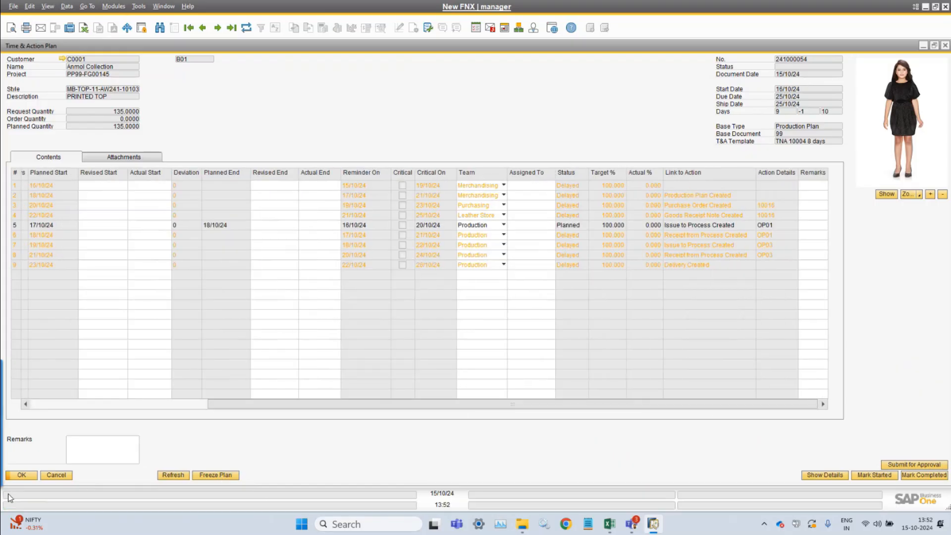
{"action": "left_click", "coordinate": [21, 475]}
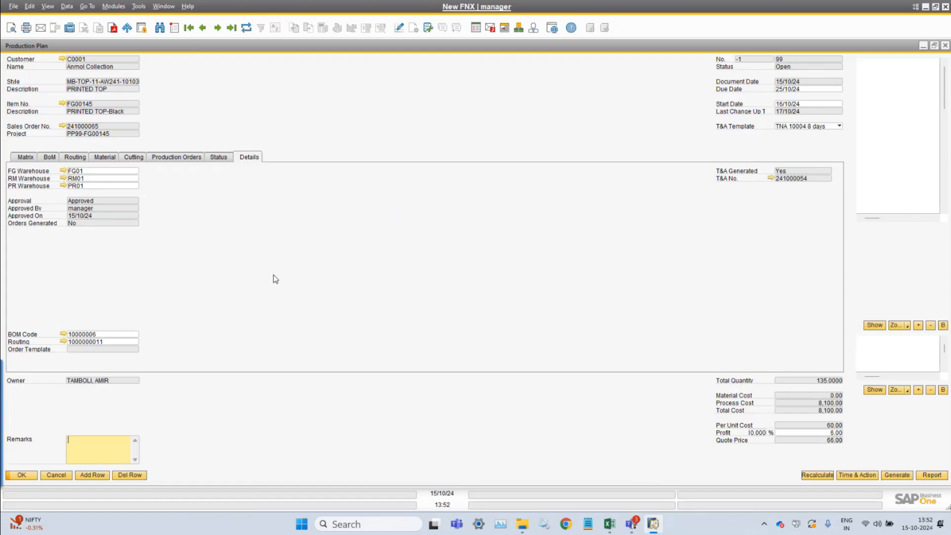
Generate the production orders for the PRINTED TOP-Black plan from its sizes and quantities
{"action": "left_click", "coordinate": [18, 160]}
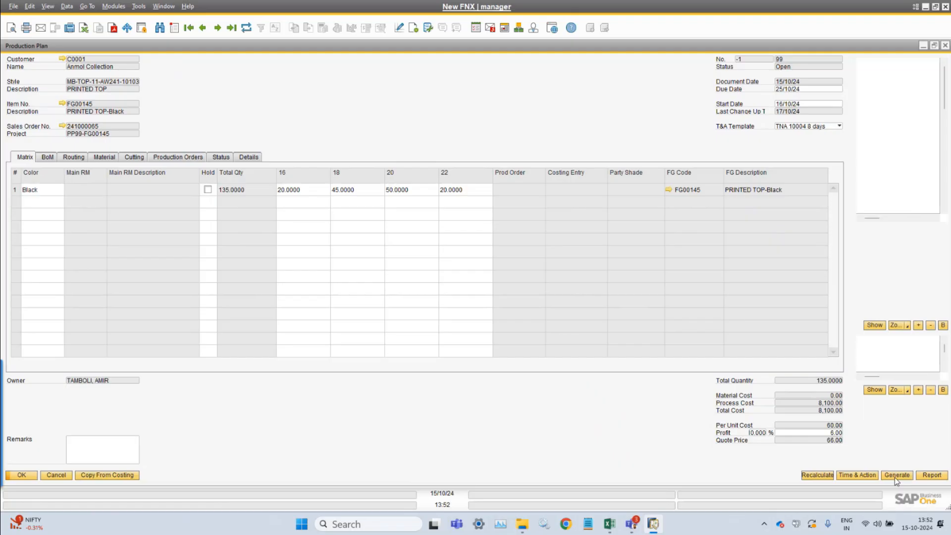
{"action": "left_click", "coordinate": [187, 158]}
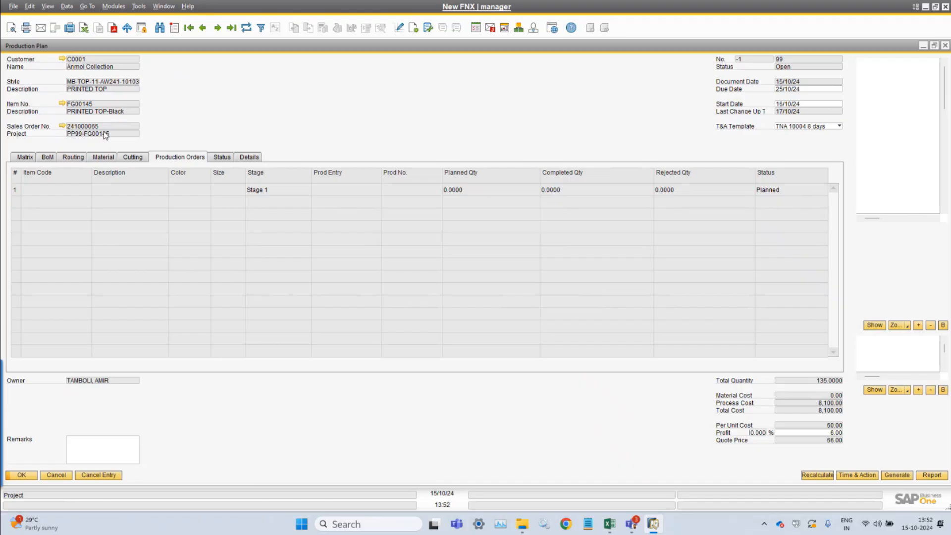
{"action": "left_click", "coordinate": [902, 477]}
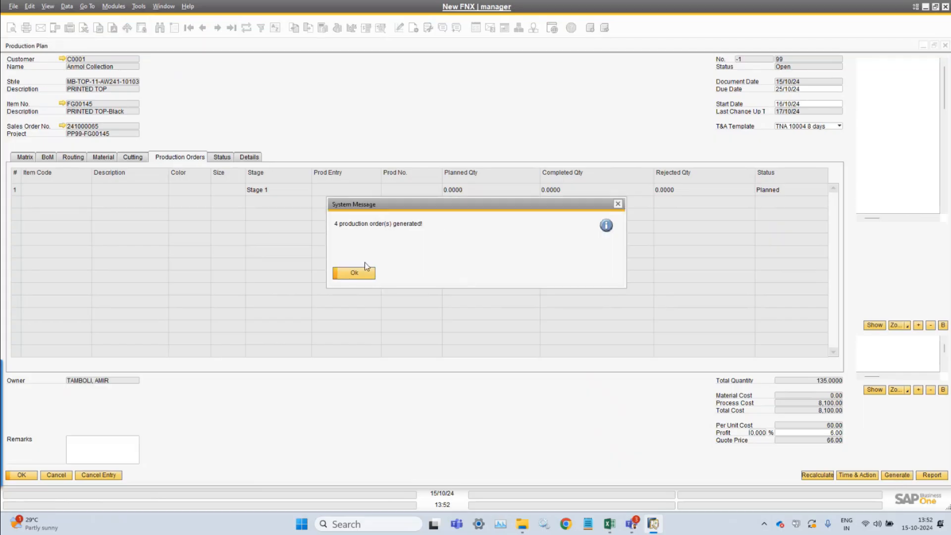
{"action": "left_click", "coordinate": [355, 275]}
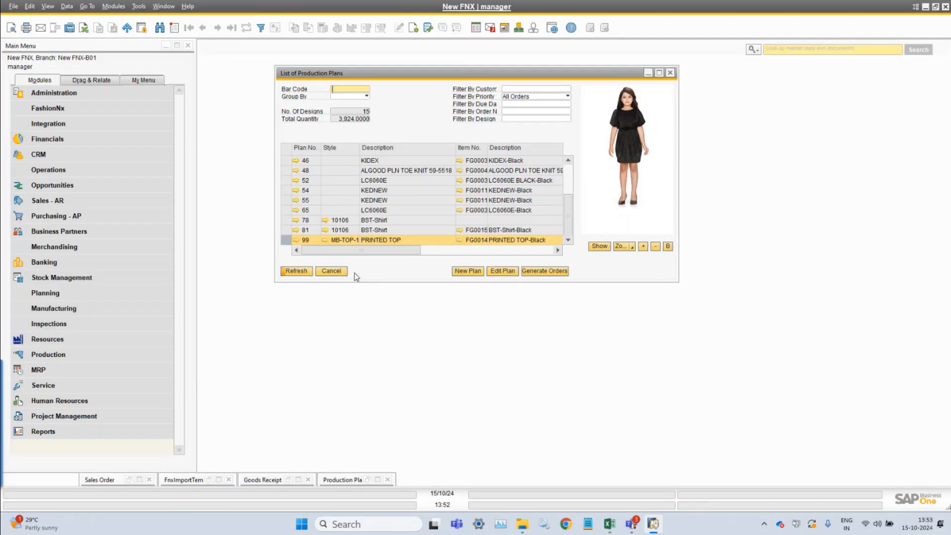
Refresh the list of production plans, check whether plan 99 is still listed, view the priority filter options and close the list
{"action": "left_click", "coordinate": [296, 271]}
{"action": "left_click_drag", "start_coordinate": [572, 202], "coordinate": [569, 243]}
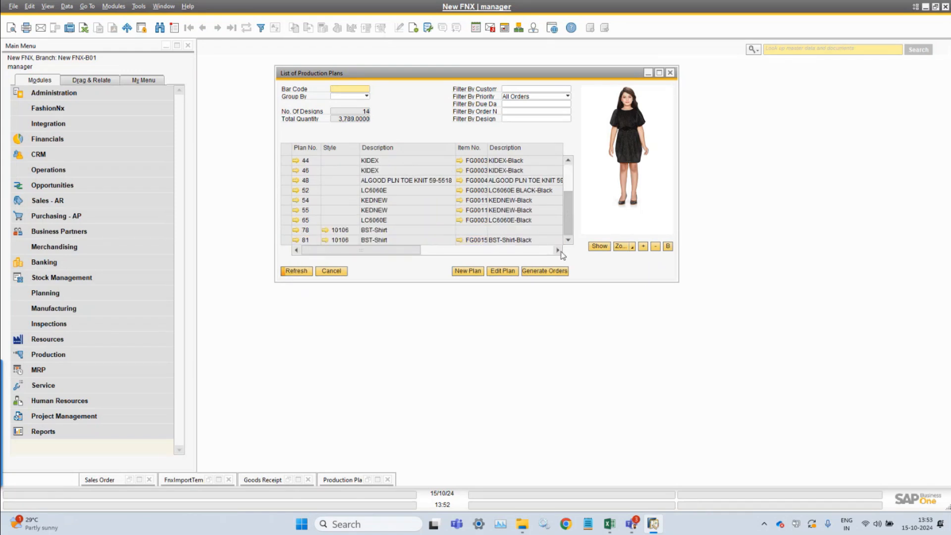
{"action": "left_click", "coordinate": [287, 239]}
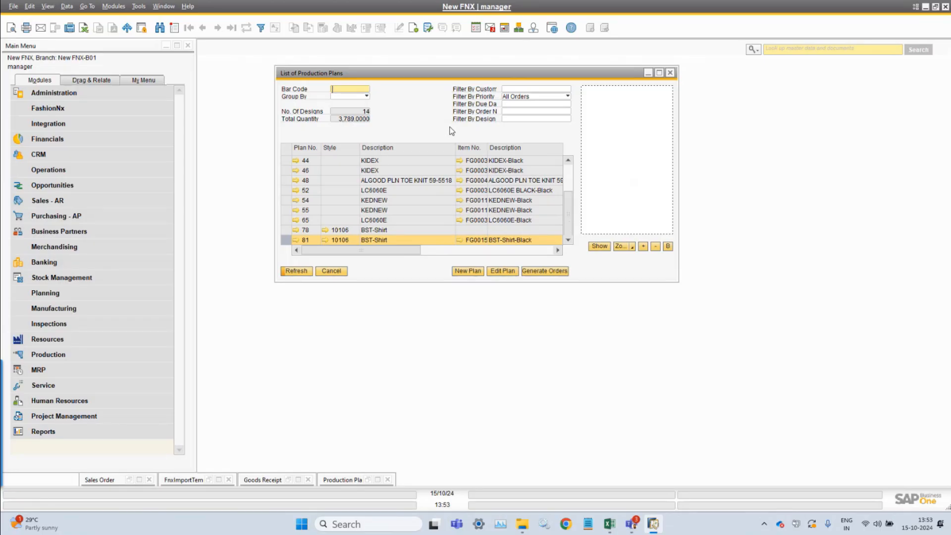
{"action": "left_click", "coordinate": [533, 96]}
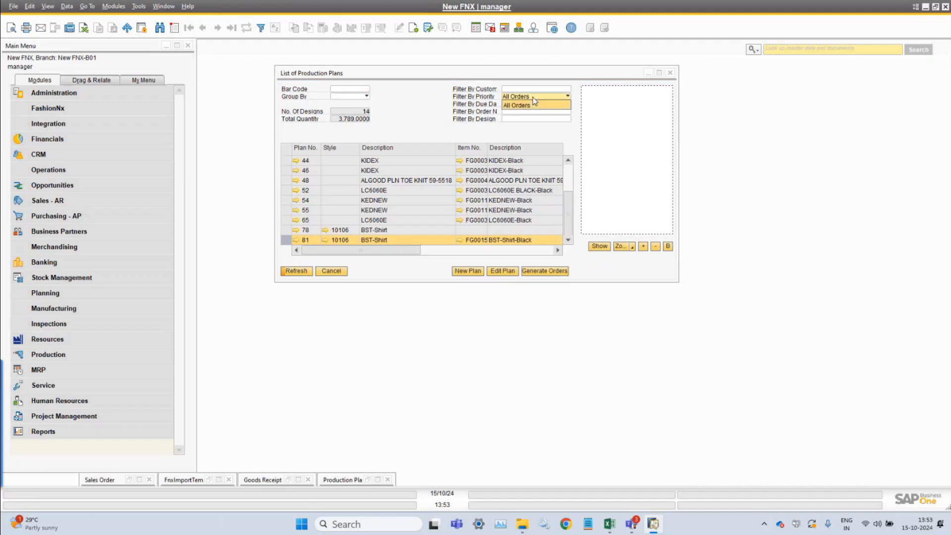
{"action": "left_click", "coordinate": [408, 118]}
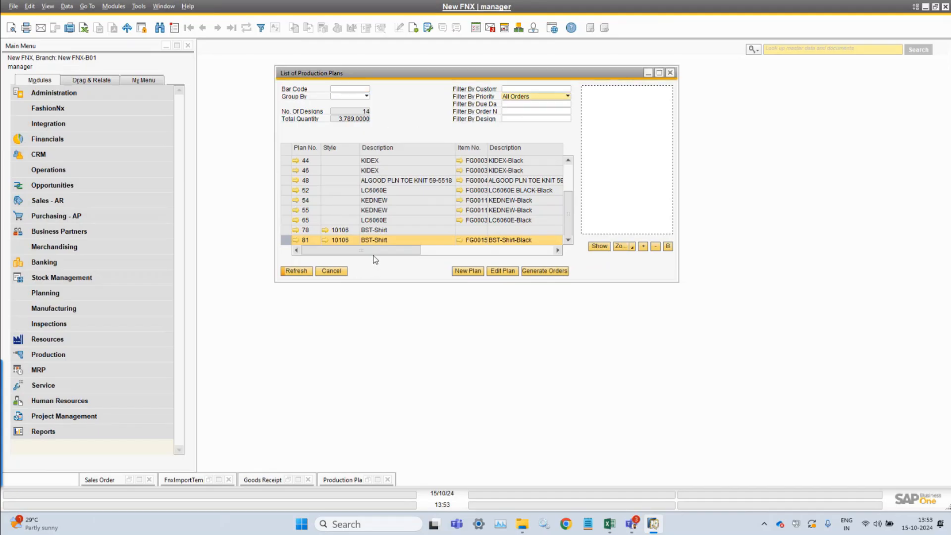
{"action": "left_click_drag", "start_coordinate": [569, 202], "coordinate": [577, 233]}
{"action": "left_click", "coordinate": [332, 270]}
Open the Production Control Center and select plan 99 to display its routing
{"action": "left_click", "coordinate": [113, 7]}
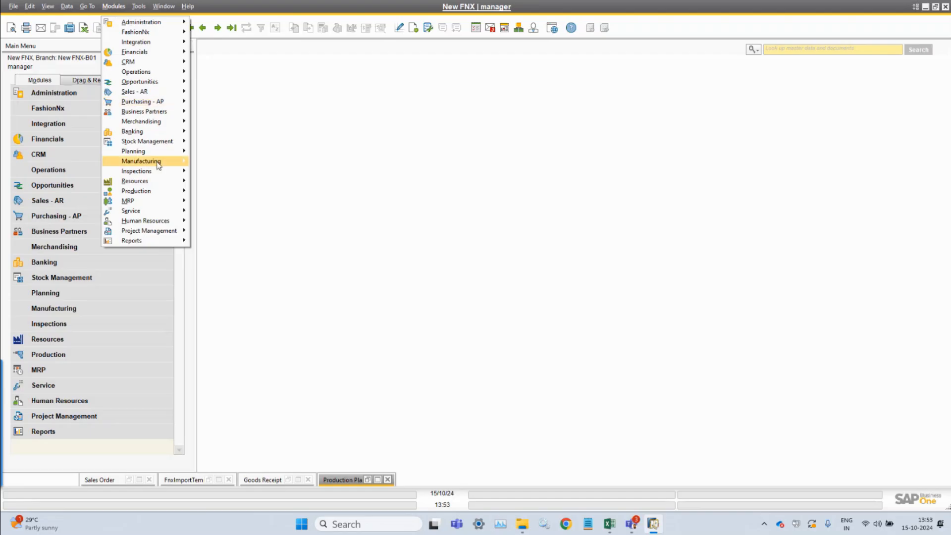
{"action": "mouse_move", "coordinate": [157, 161]}
{"action": "left_click", "coordinate": [241, 164]}
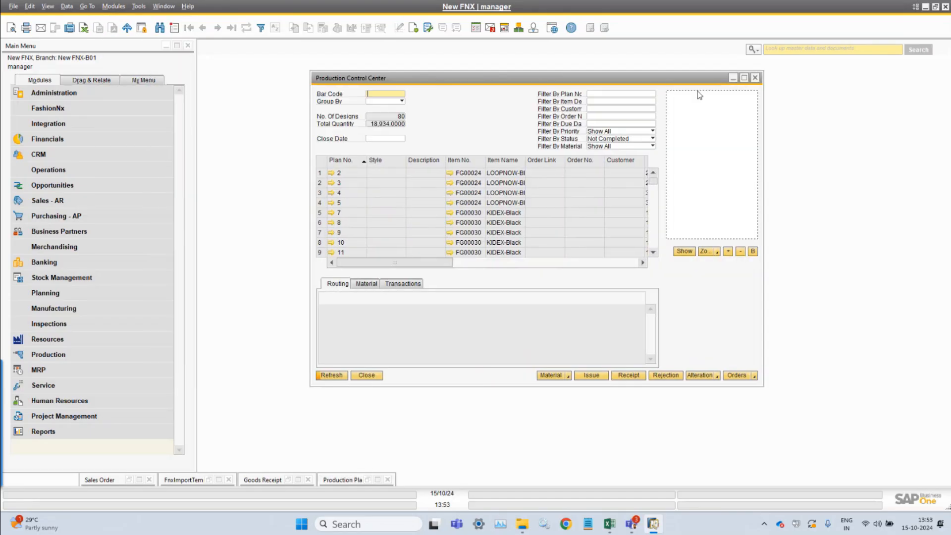
{"action": "left_click_drag", "start_coordinate": [652, 187], "coordinate": [654, 254]}
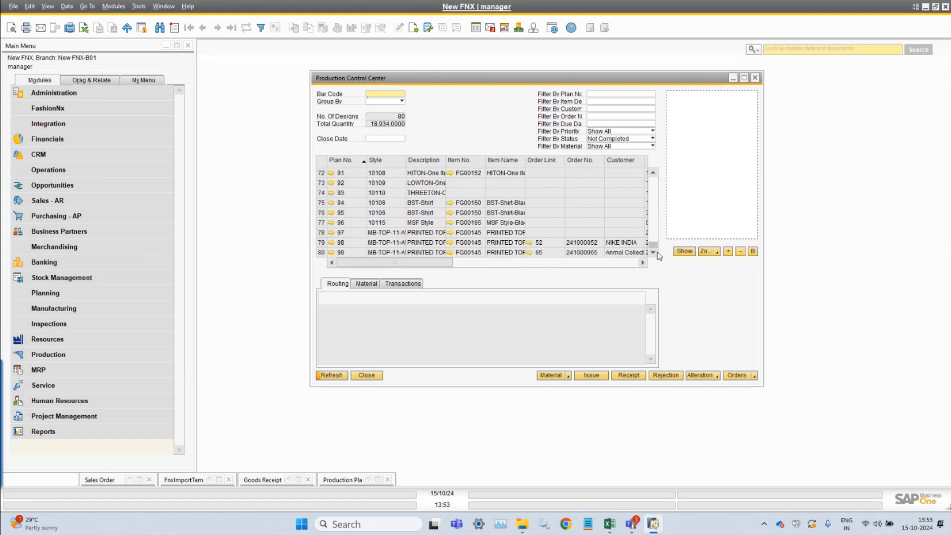
{"action": "left_click", "coordinate": [323, 253]}
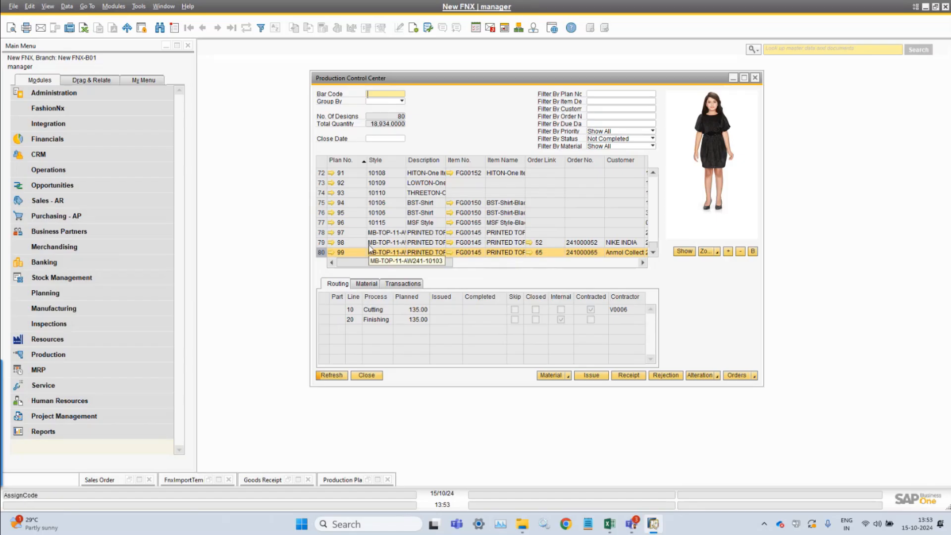
Open plan 99 from the Production Control Center, review its production orders for each size and close it
{"action": "left_click", "coordinate": [331, 252]}
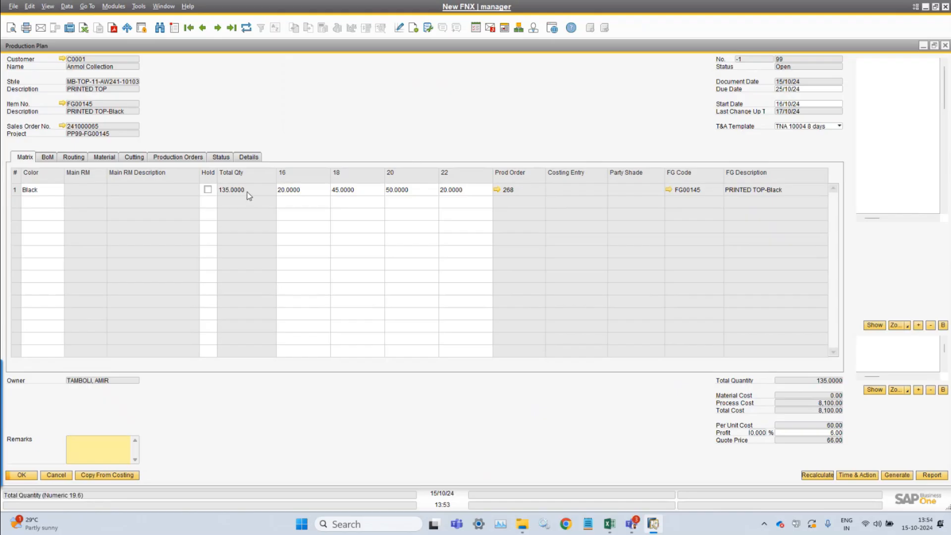
{"action": "left_click", "coordinate": [178, 159]}
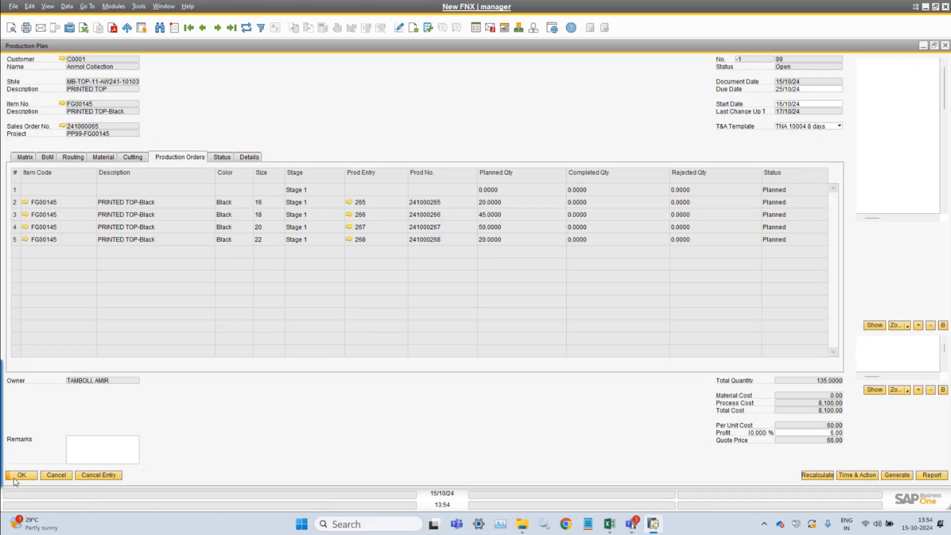
{"action": "left_click", "coordinate": [16, 476]}
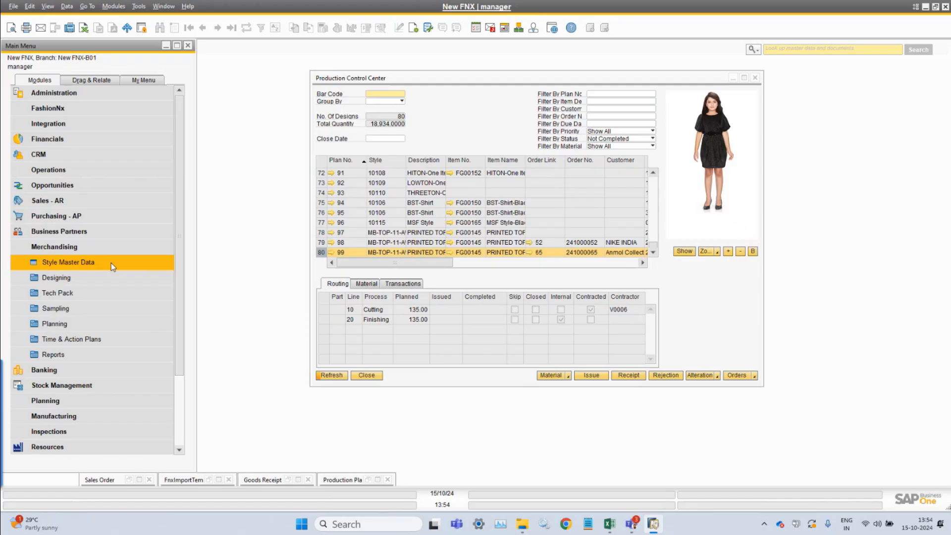
Find the PRINTED TOP style in Style Master Data by a description starting with "pri"
{"action": "left_click", "coordinate": [111, 263]}
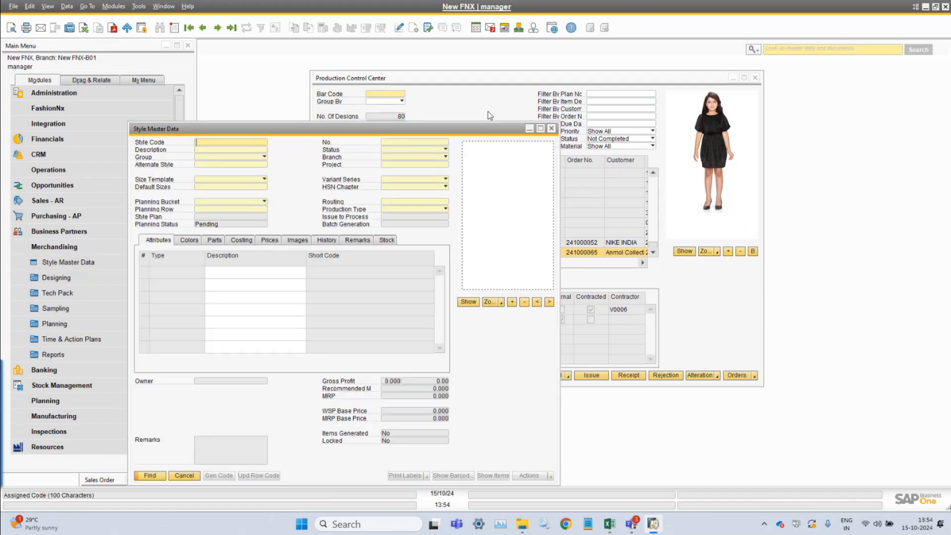
{"action": "key", "text": "Tab"}
{"action": "type", "text": "pri"}
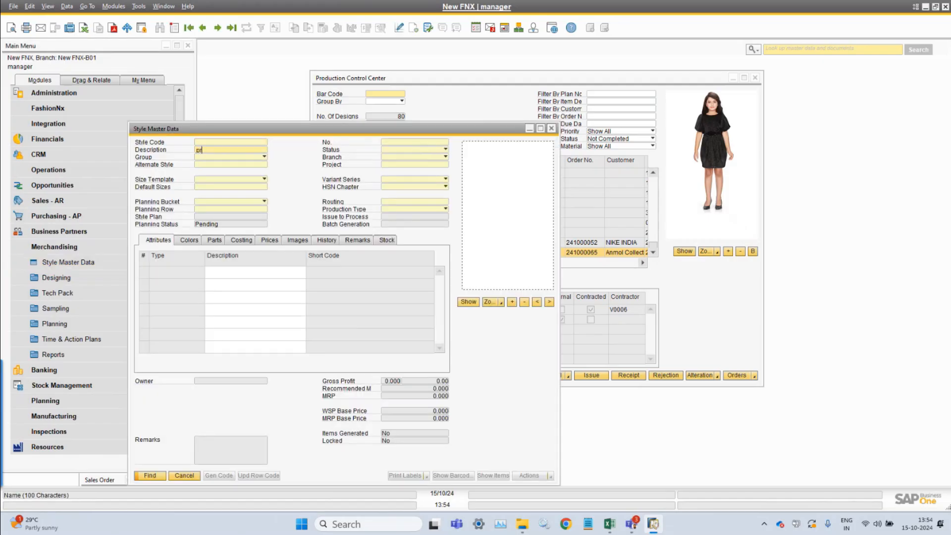
{"action": "key", "text": "Return"}
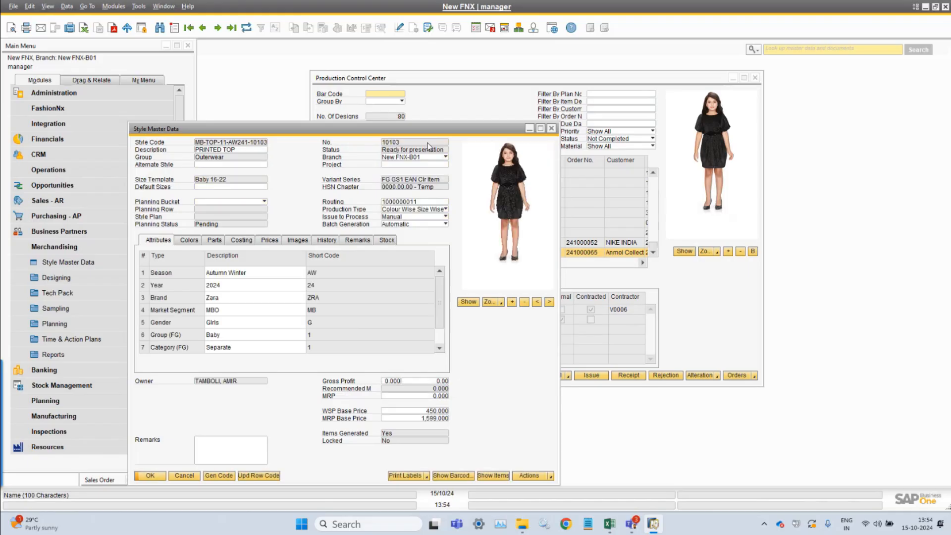
Set the PRINTED TOP style's production type to Colour Wise and save the style
{"action": "left_click", "coordinate": [429, 210]}
{"action": "left_click", "coordinate": [420, 218]}
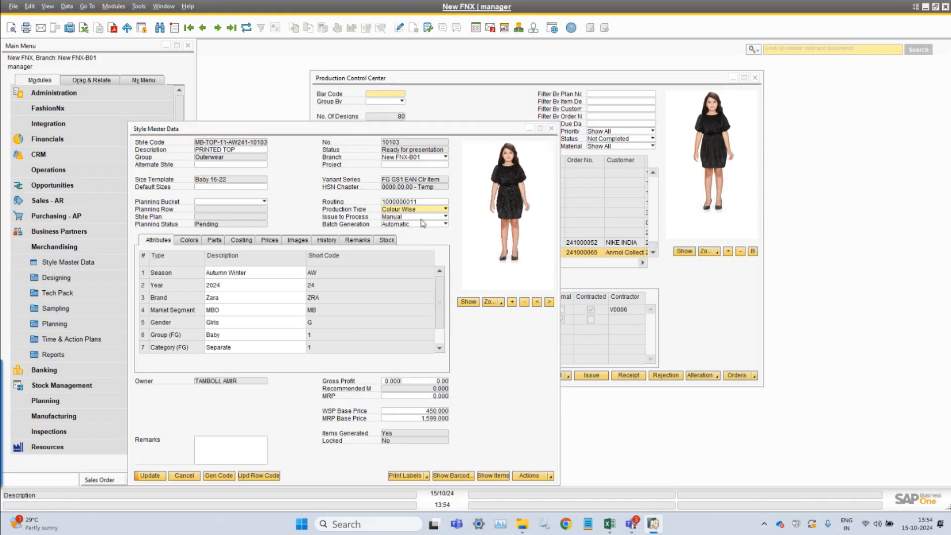
{"action": "left_click", "coordinate": [160, 476]}
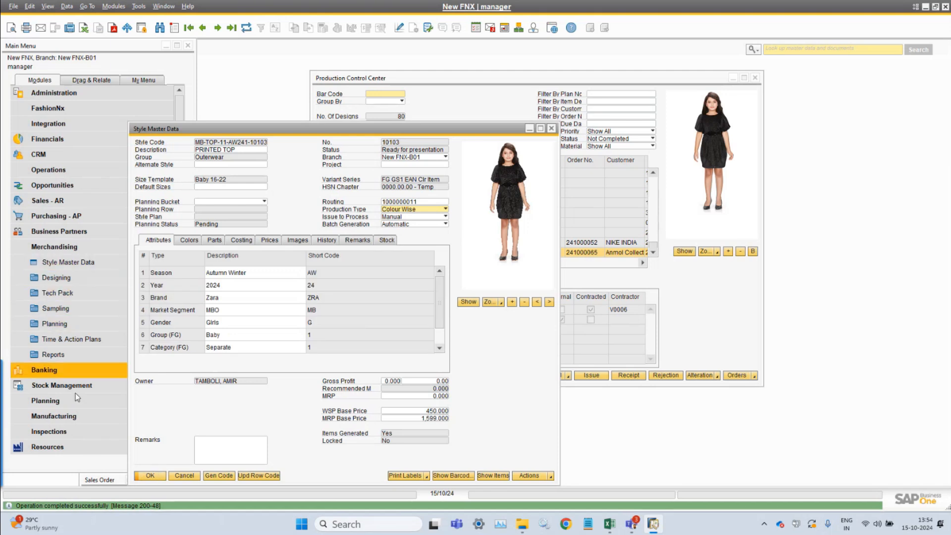
Open the list of production plans from Planning and start a new production plan
{"action": "left_click", "coordinate": [91, 408]}
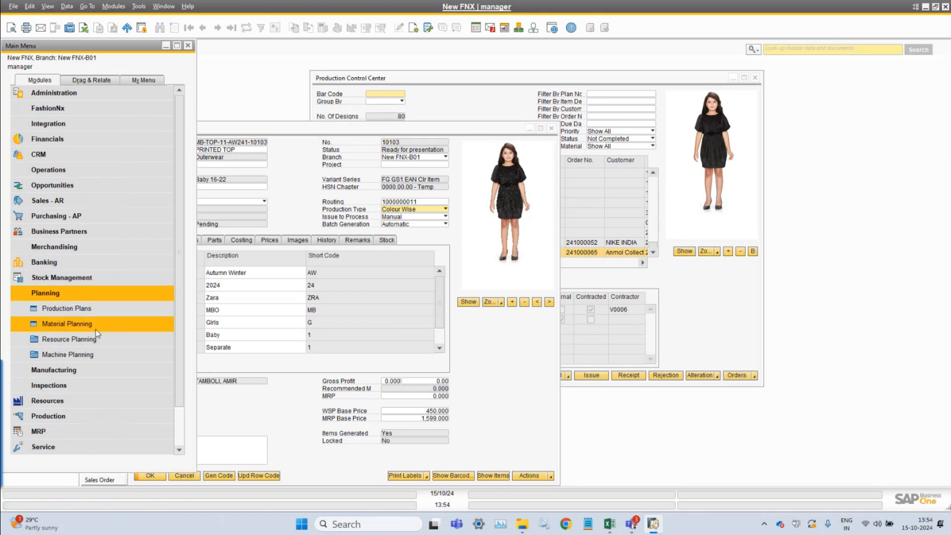
{"action": "left_click", "coordinate": [94, 309]}
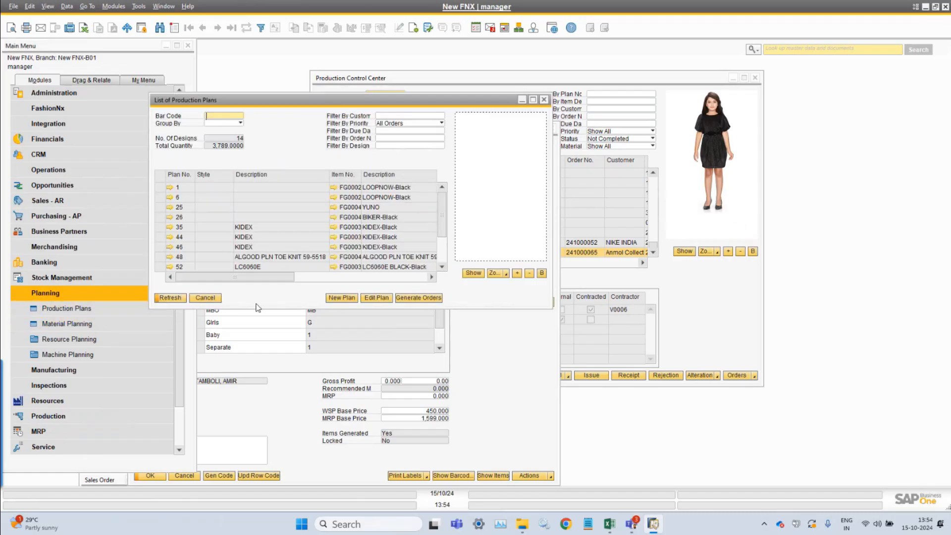
{"action": "left_click", "coordinate": [341, 300]}
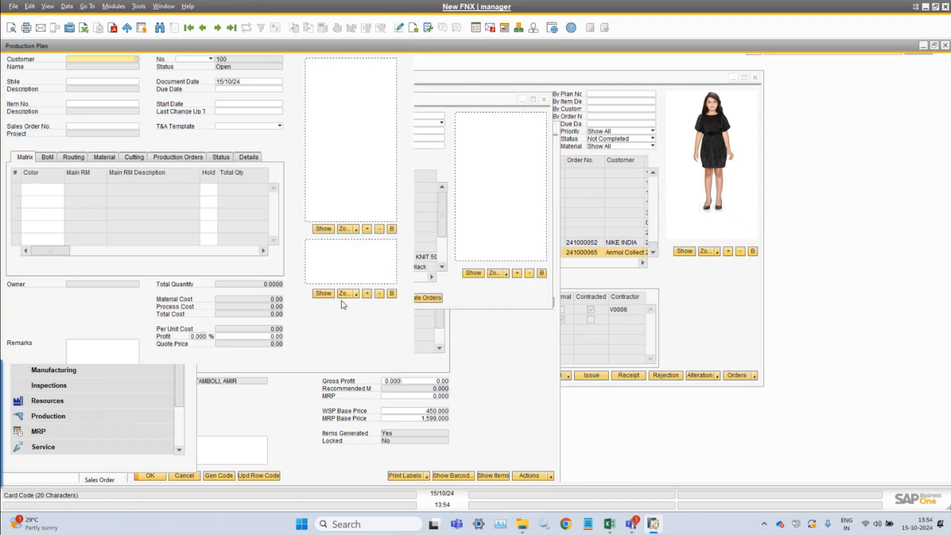
{"action": "left_click", "coordinate": [88, 80]}
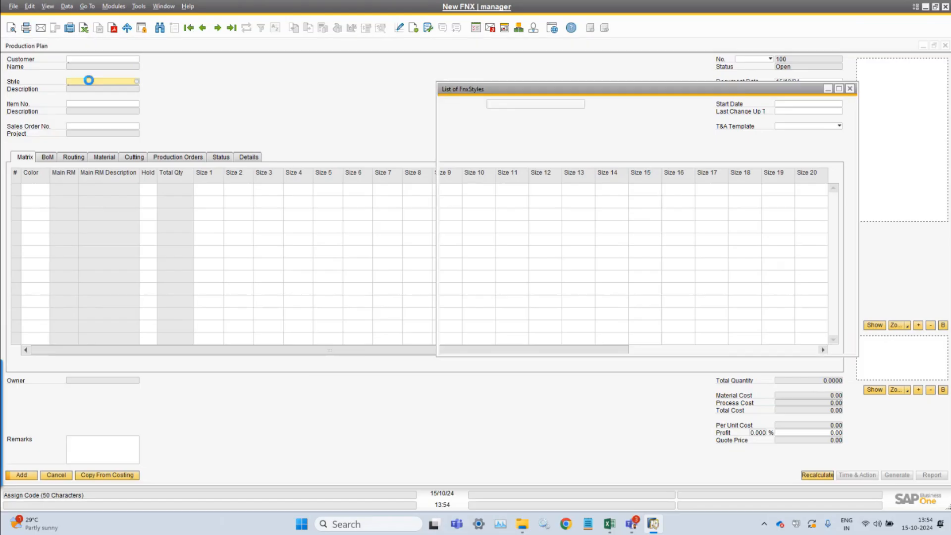
{"action": "type", "text": "10058"}
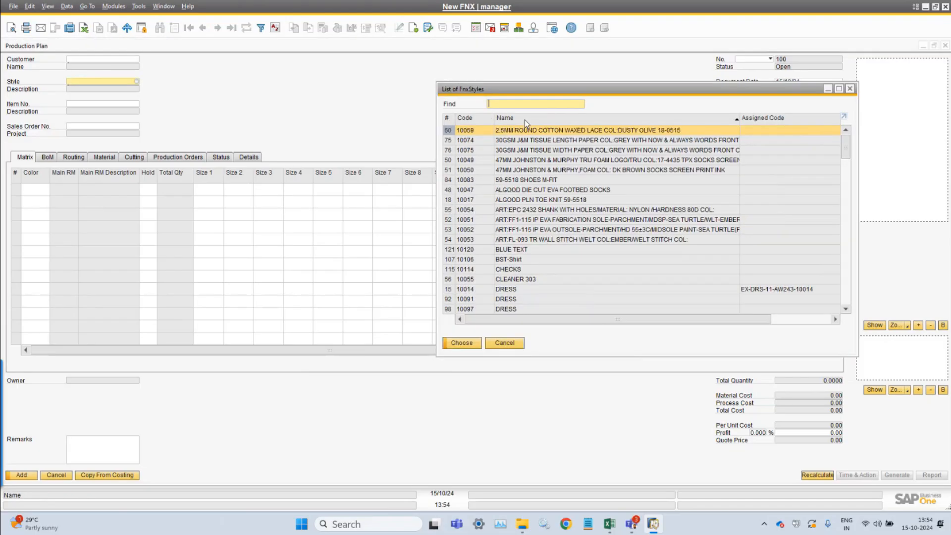
{"action": "key", "text": "Return"}
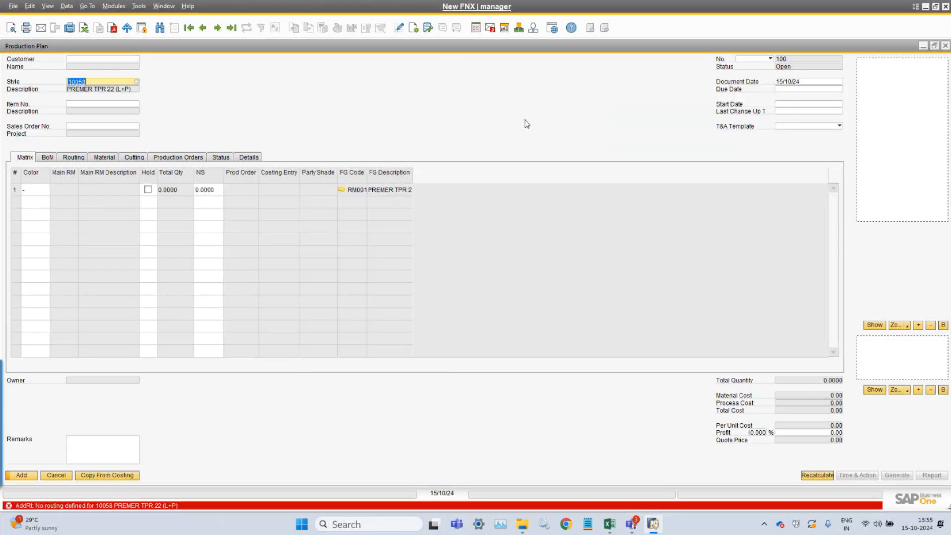
{"action": "key", "text": "BackSpace"}
{"action": "key", "text": "Tab"}
{"action": "type", "text": "prin"}
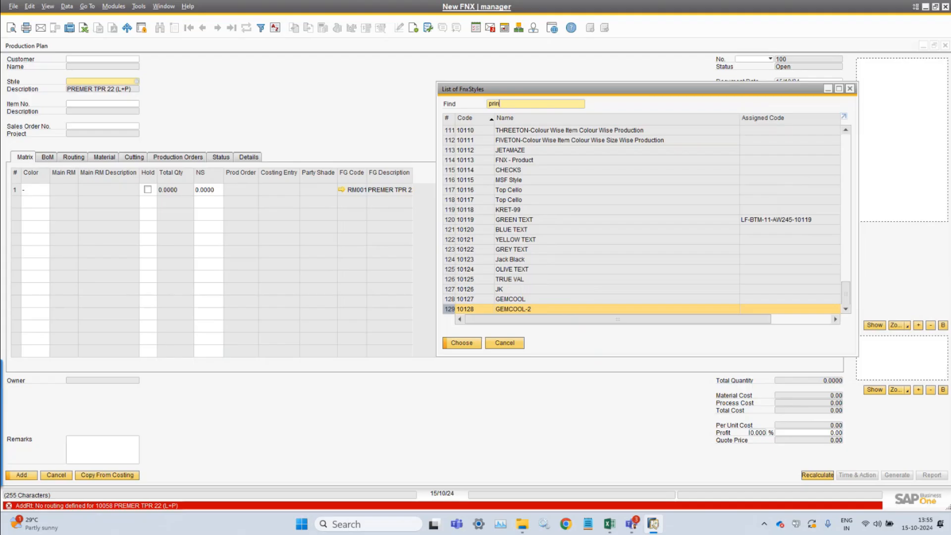
{"action": "key", "text": "Escape"}
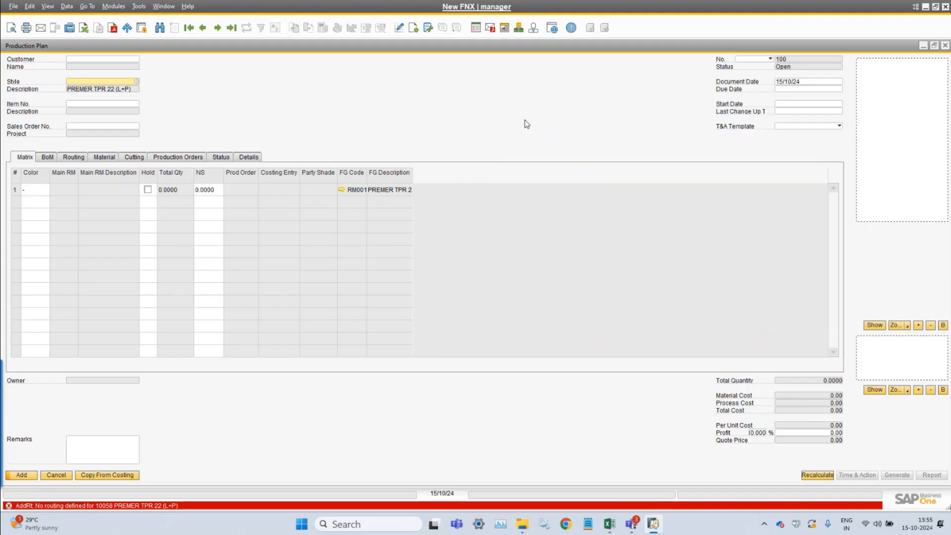
Find the PRINTED TOP style by a name starting with "pri", choose it for the plan and fit the matrix column widths
{"action": "key", "text": "Tab"}
{"action": "double_click", "coordinate": [524, 120]}
{"action": "type", "text": "pri"}
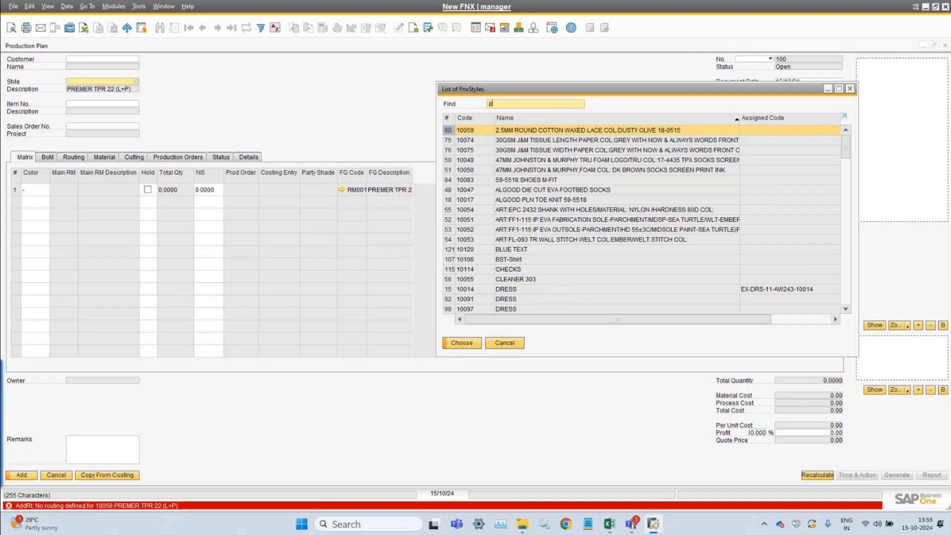
{"action": "key", "text": "Return"}
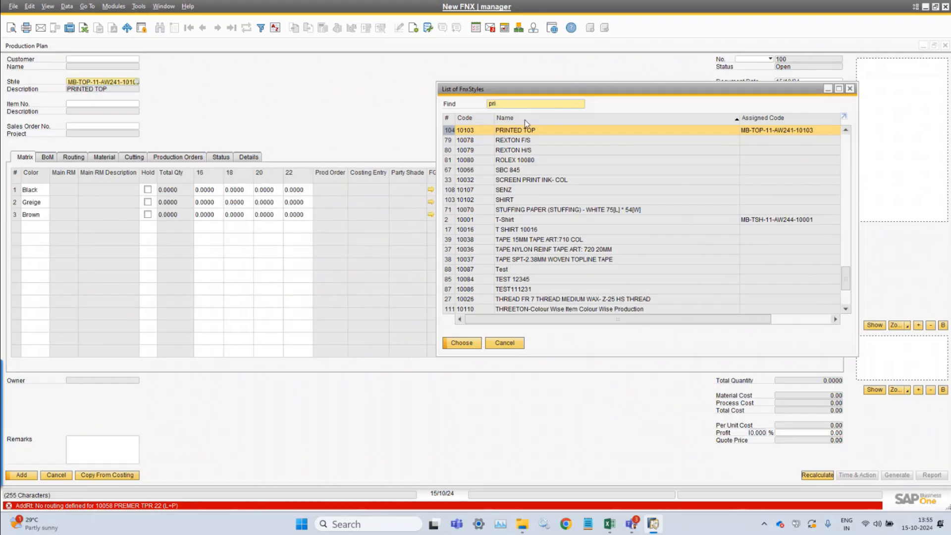
{"action": "left_click", "coordinate": [47, 7]}
{"action": "left_click", "coordinate": [84, 92]}
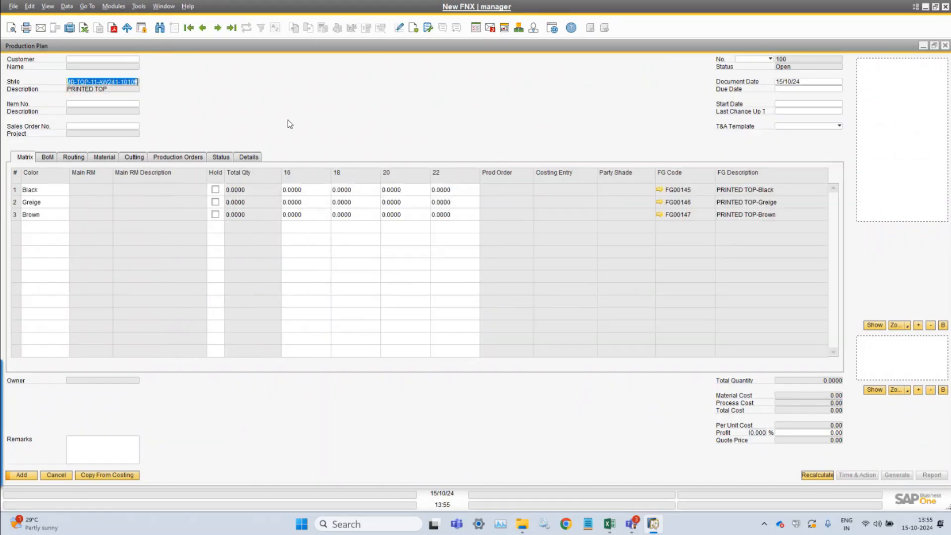
Choose item PRINTED TOP-Black and link the Anmol Collection sales order dated 15/10/24 that has a buyer PO number
{"action": "left_click", "coordinate": [77, 103]}
{"action": "key", "text": "Tab"}
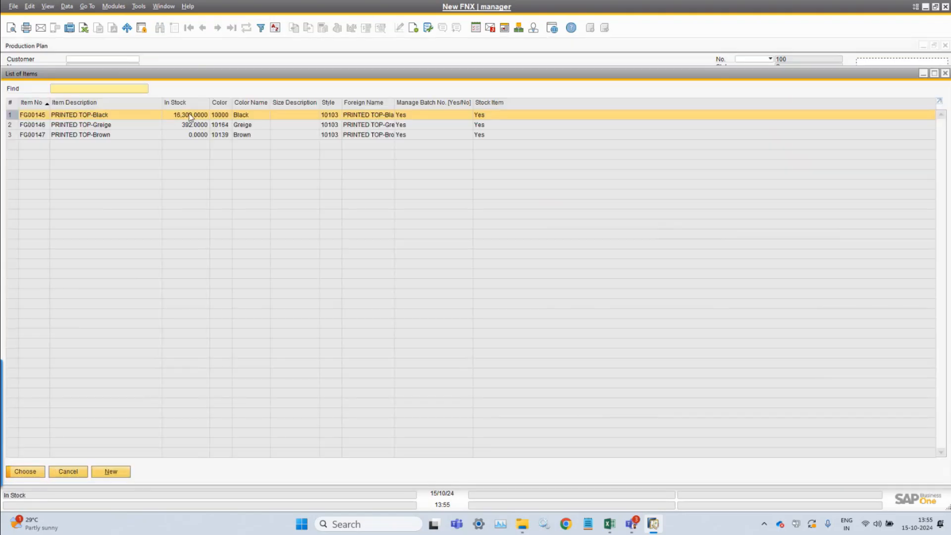
{"action": "double_click", "coordinate": [188, 114]}
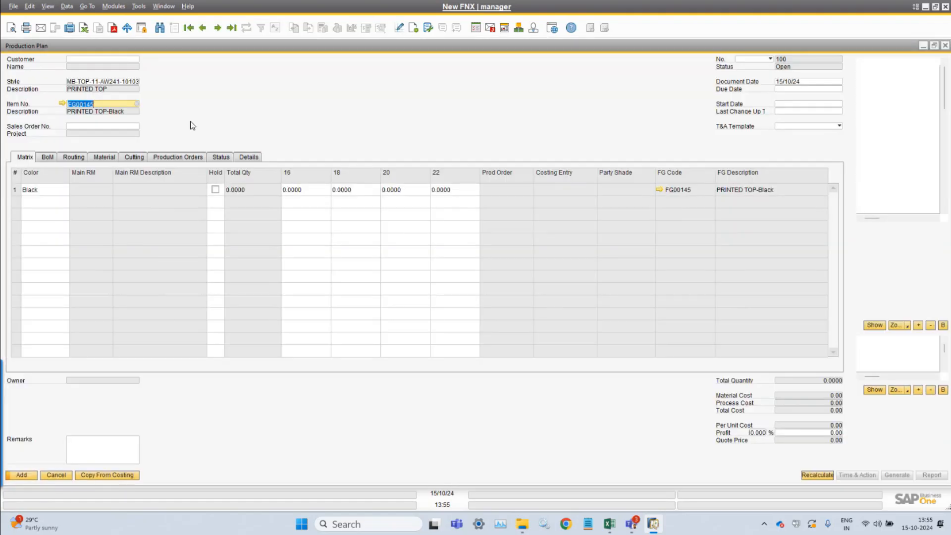
{"action": "left_click", "coordinate": [102, 127]}
{"action": "key", "text": "Tab"}
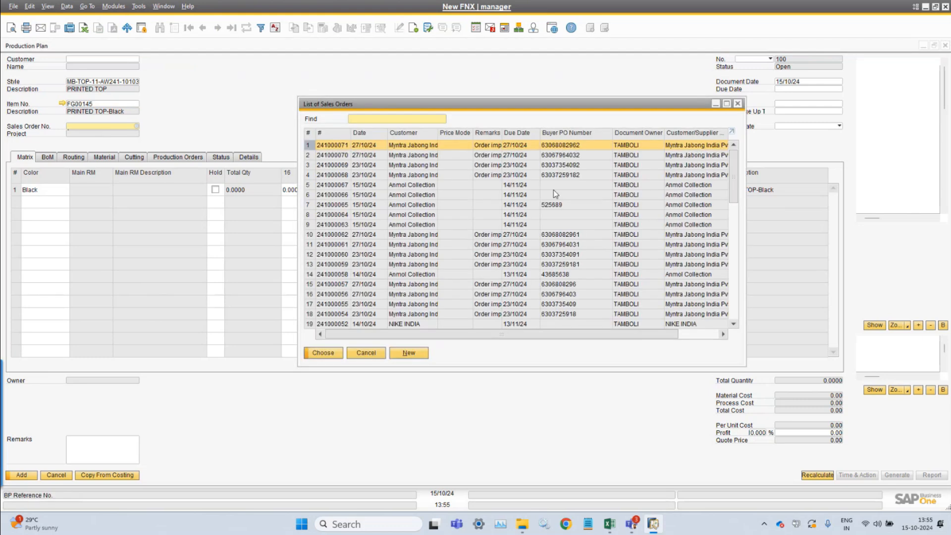
{"action": "double_click", "coordinate": [565, 207]}
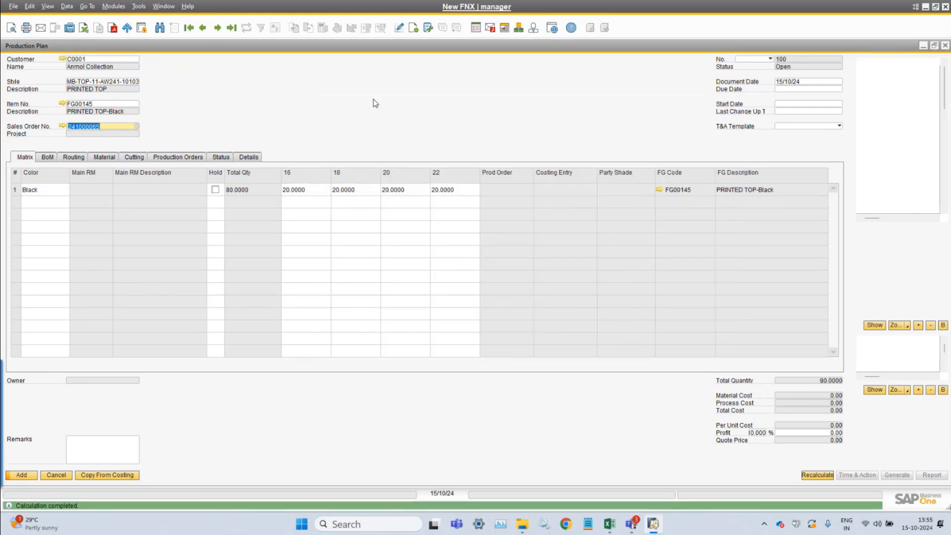
Set the due date to 25/10/24, start date to 16/10/24, last change date to 18/10/24 and T&A template to TNA 10004 8 days
{"action": "left_click", "coordinate": [805, 90]}
{"action": "type", "text": "25/10/24"}
{"action": "key", "text": "Tab"}
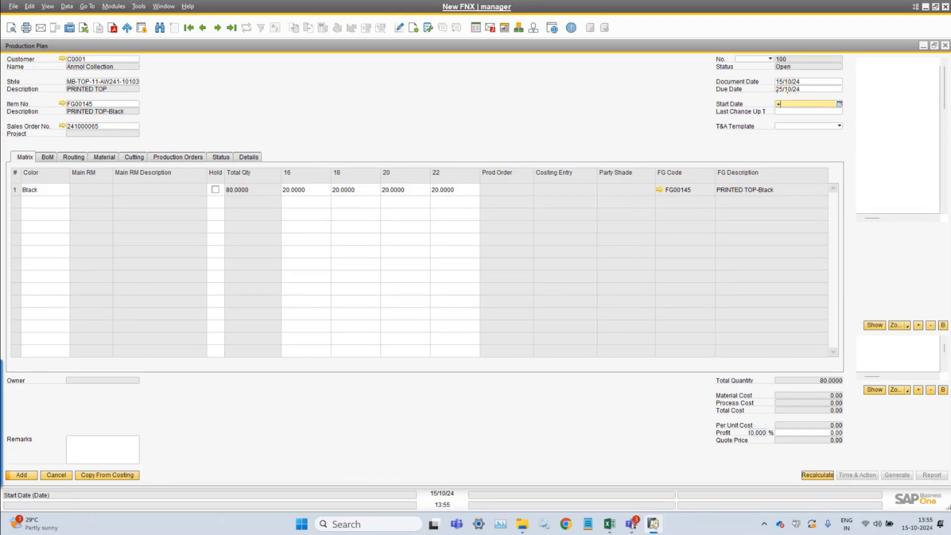
{"action": "key", "text": "Tab"}
{"action": "type", "text": "+"}
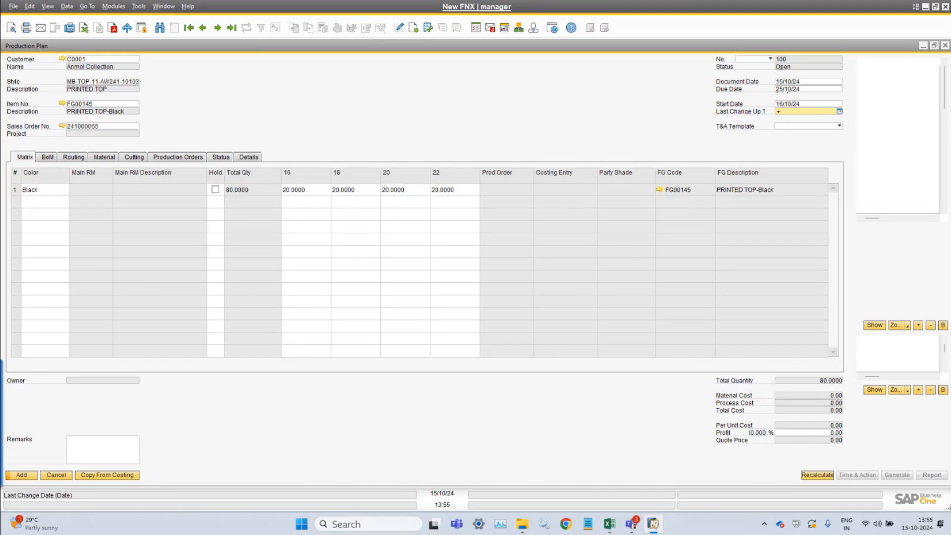
{"action": "type", "text": "2"}
{"action": "key", "text": "Tab"}
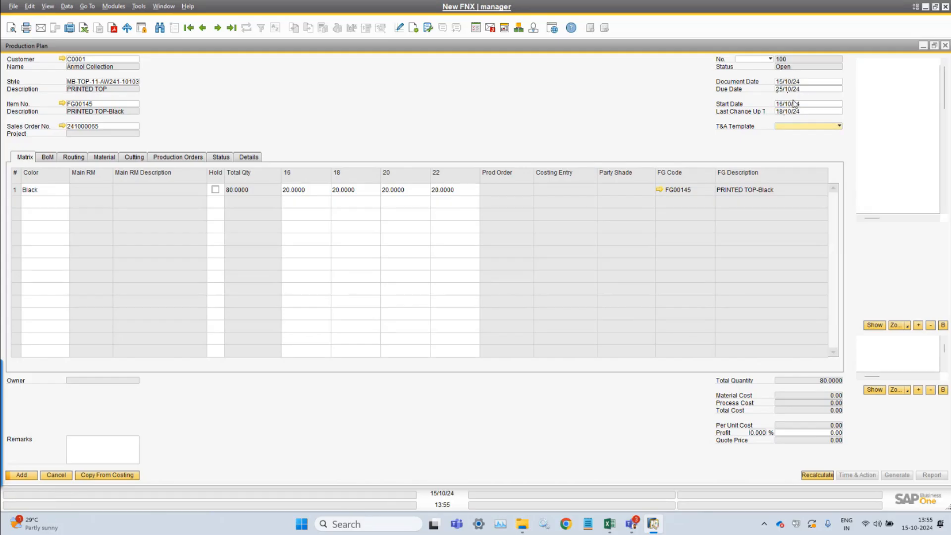
{"action": "left_click", "coordinate": [801, 125]}
{"action": "left_click", "coordinate": [828, 176]}
Recalculate the plan while showing its bill of materials and fit the column widths to read the components
{"action": "left_click", "coordinate": [47, 156]}
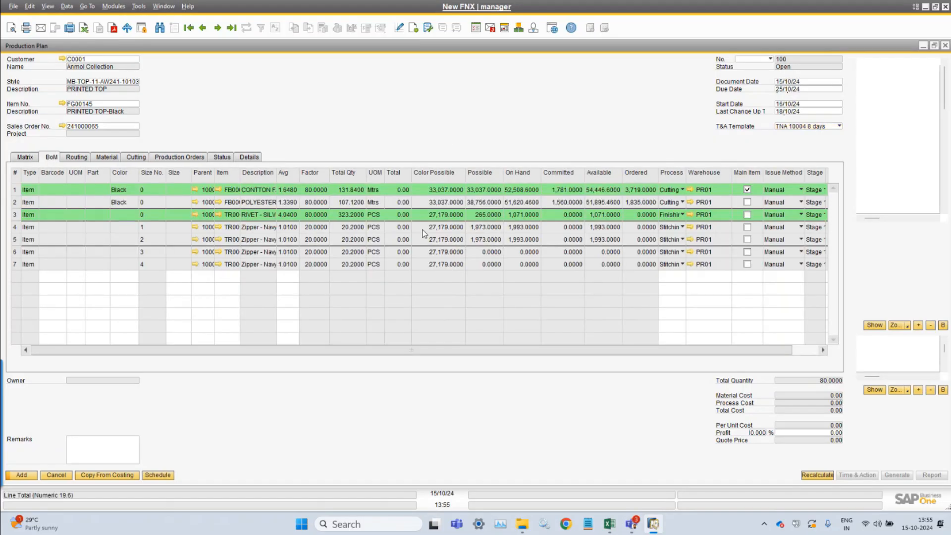
{"action": "left_click", "coordinate": [817, 475]}
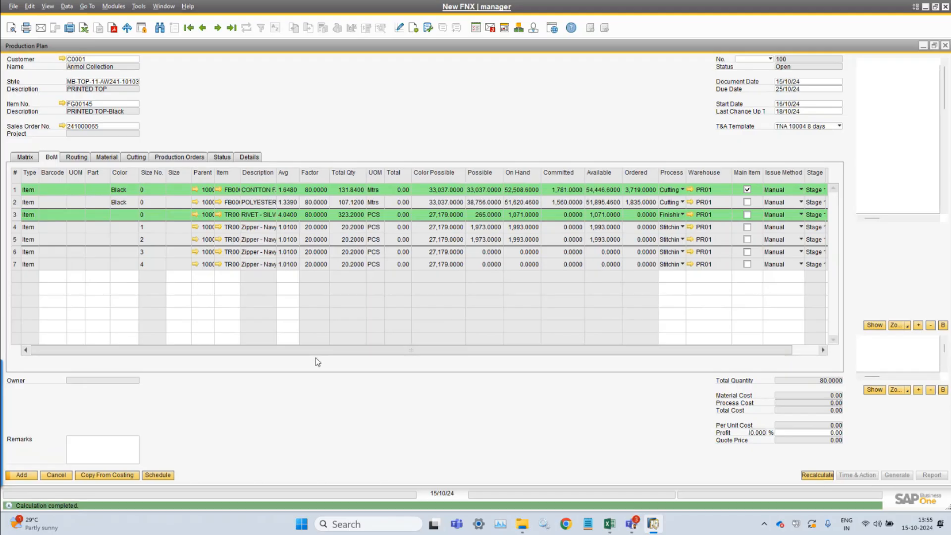
{"action": "left_click", "coordinate": [48, 6]}
{"action": "left_click", "coordinate": [93, 96]}
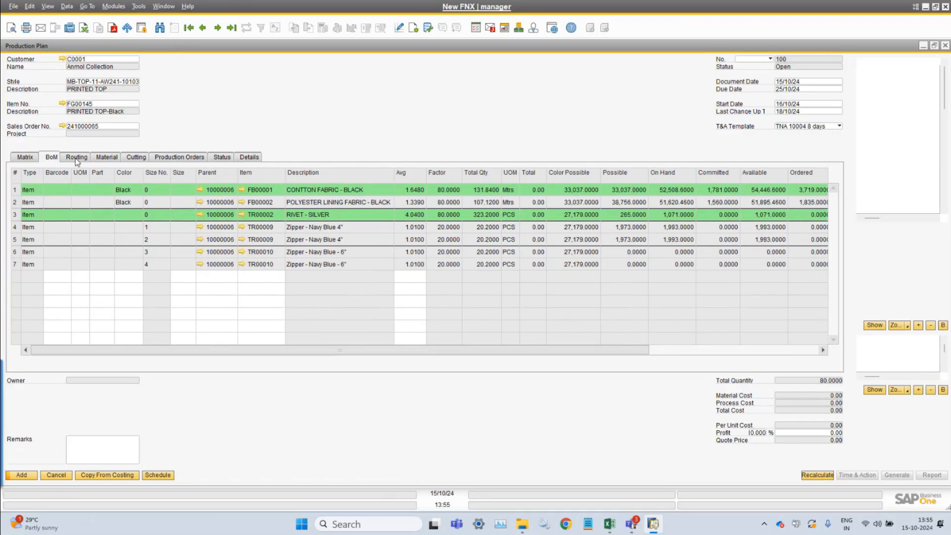
Review the plan's routing and details, including its warehouses and BOM code, and add the production plan
{"action": "left_click", "coordinate": [76, 157]}
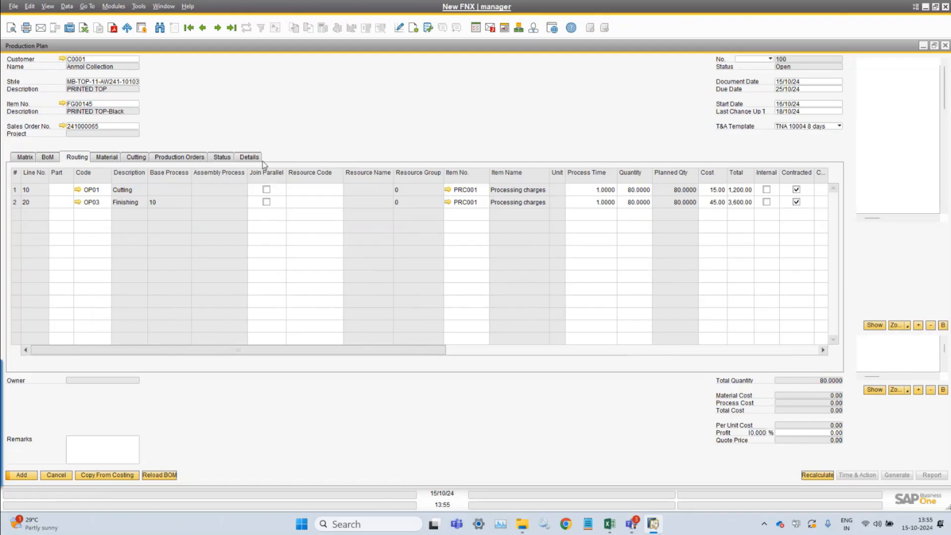
{"action": "left_click", "coordinate": [247, 156]}
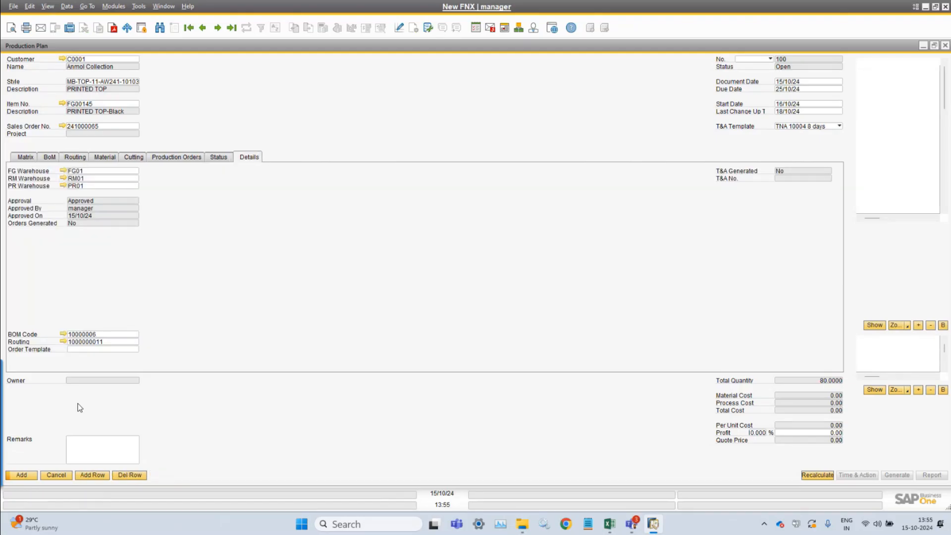
{"action": "left_click", "coordinate": [23, 475]}
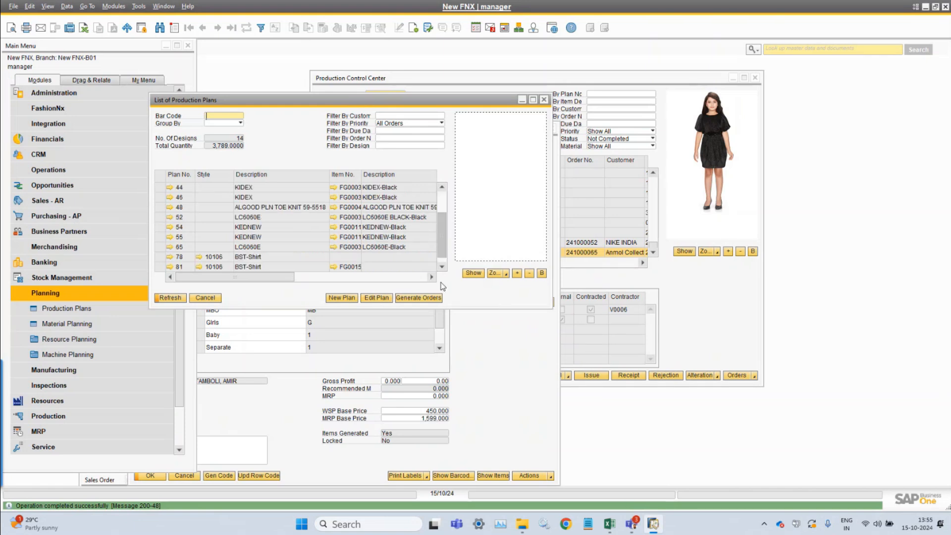
Refresh the list of production plans and open plan 100 for PRINTED TOP-Black
{"action": "left_click", "coordinate": [168, 299]}
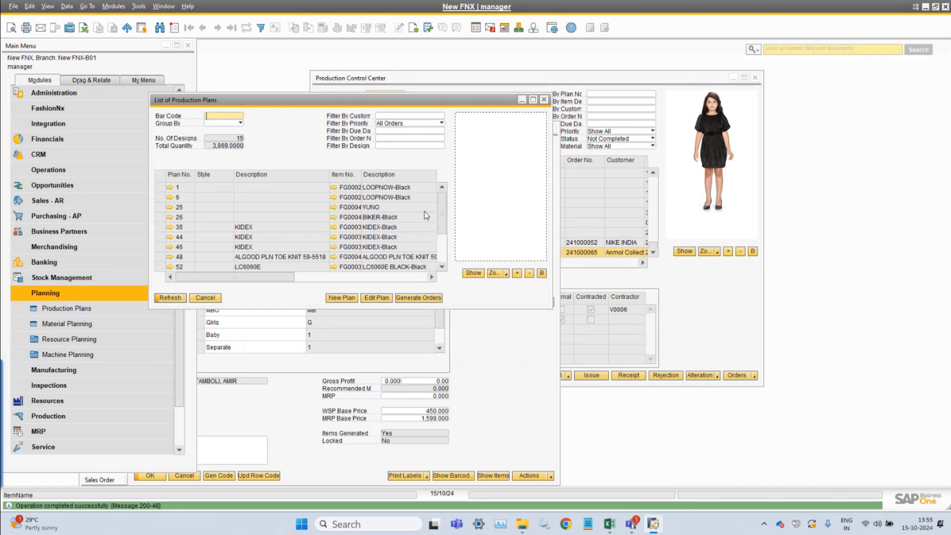
{"action": "left_click_drag", "start_coordinate": [442, 230], "coordinate": [444, 274]}
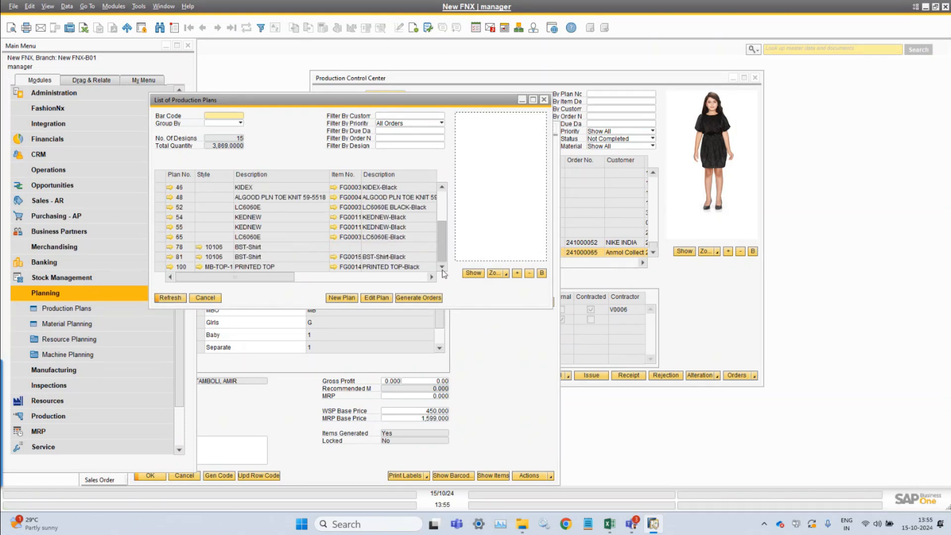
{"action": "left_click", "coordinate": [163, 268]}
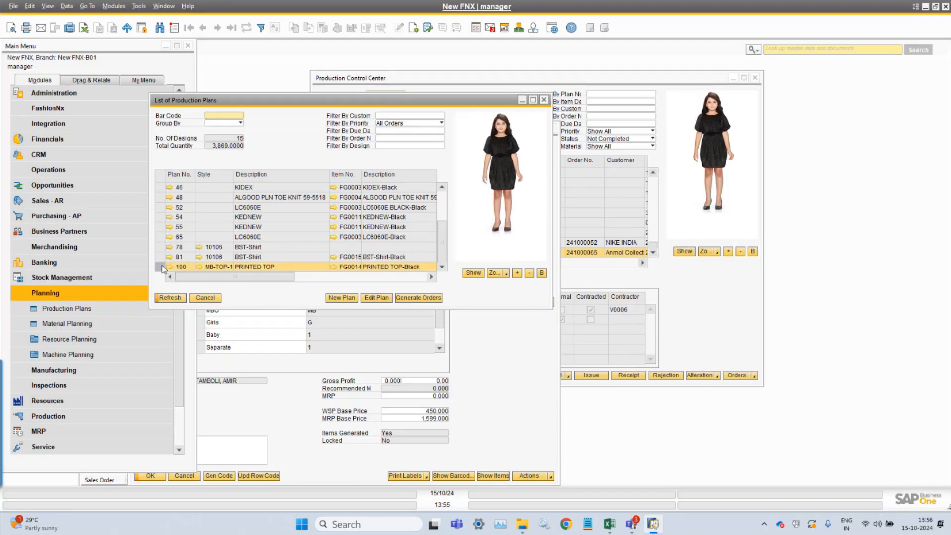
{"action": "left_click", "coordinate": [170, 267]}
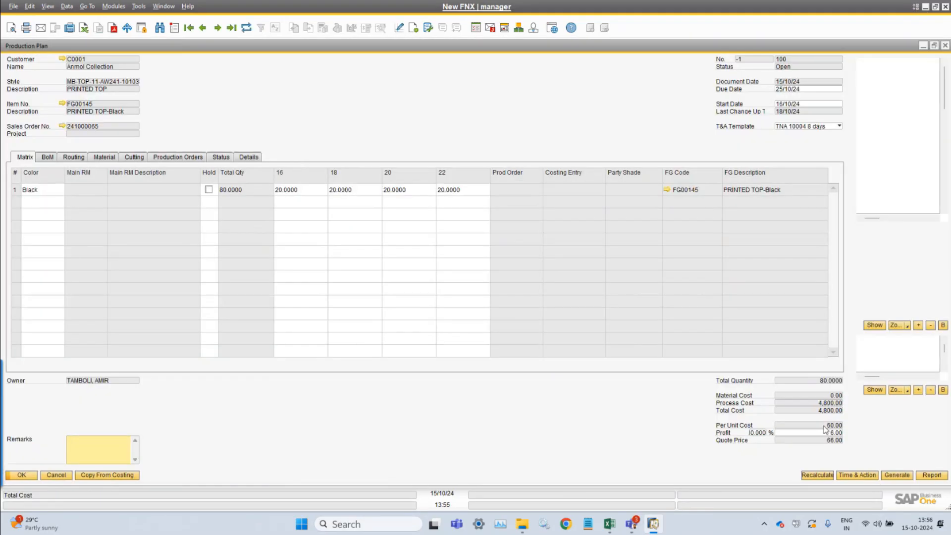
Generate the Time & Action plan and the production order for plan 100
{"action": "left_click", "coordinate": [860, 475]}
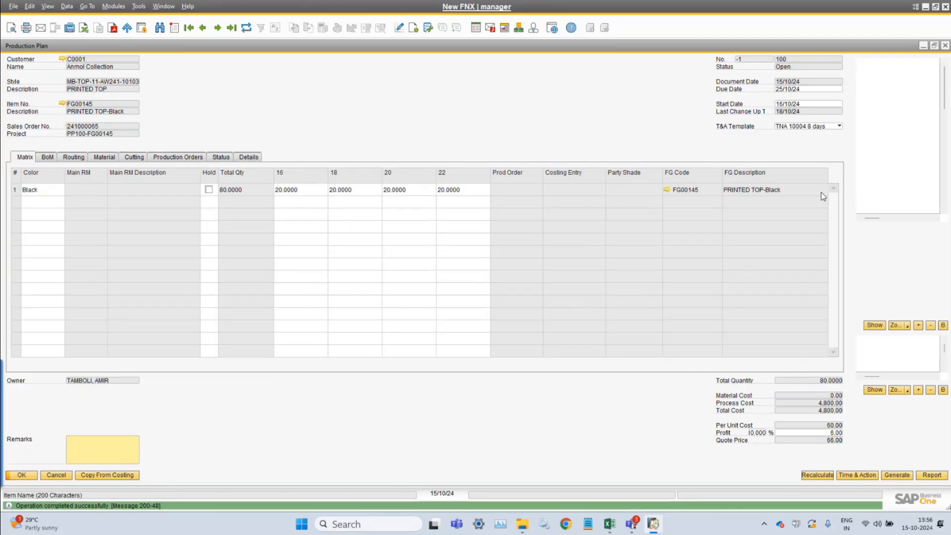
{"action": "left_click", "coordinate": [893, 476]}
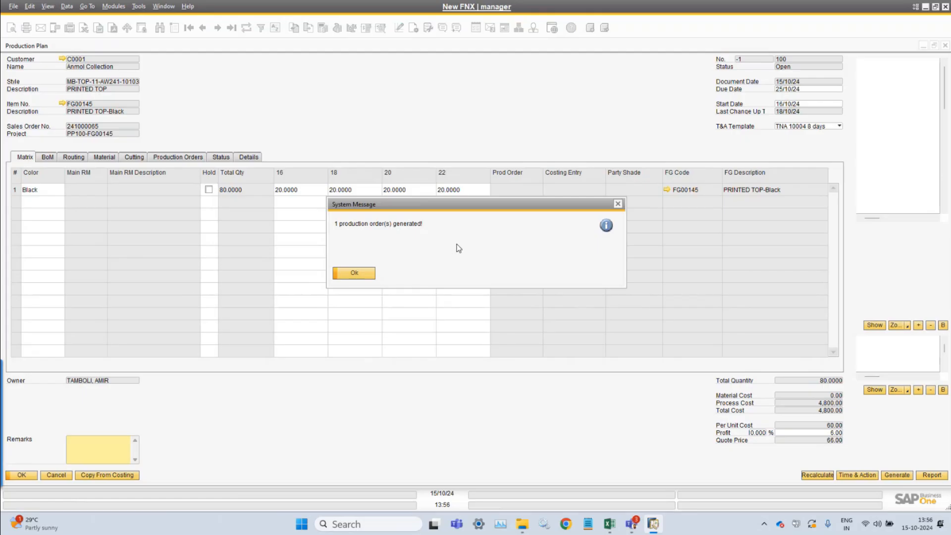
{"action": "left_click", "coordinate": [365, 273]}
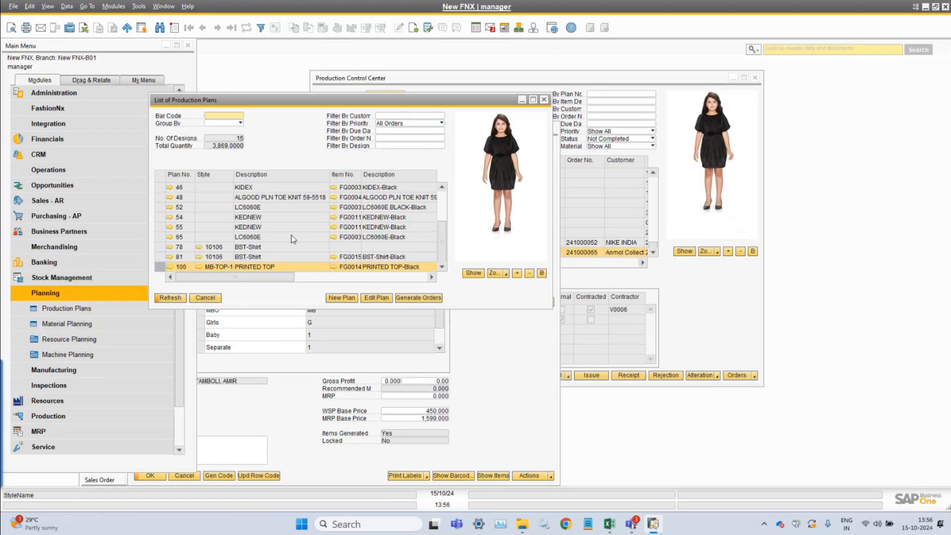
Refresh the list of production plans to check whether plan 100 is still listed, and close the list
{"action": "left_click", "coordinate": [169, 298]}
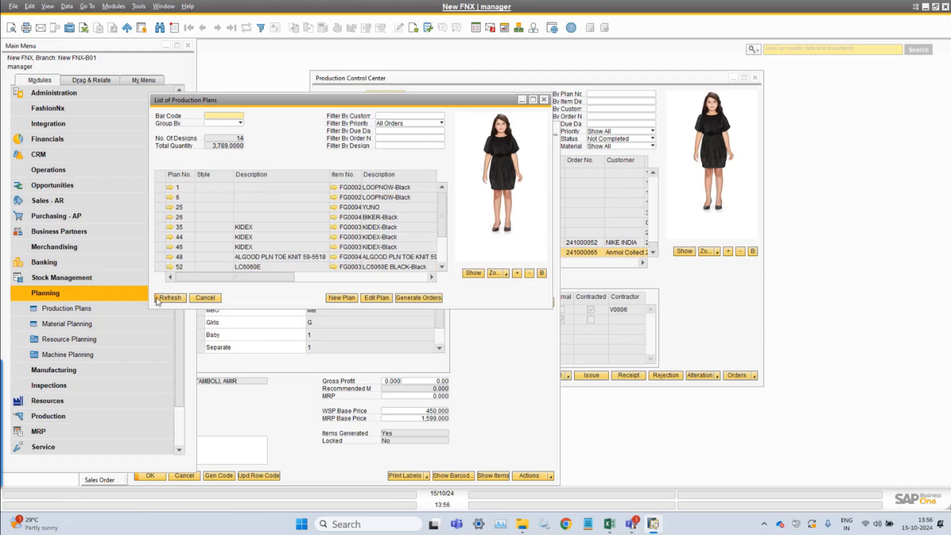
{"action": "left_click", "coordinate": [544, 100]}
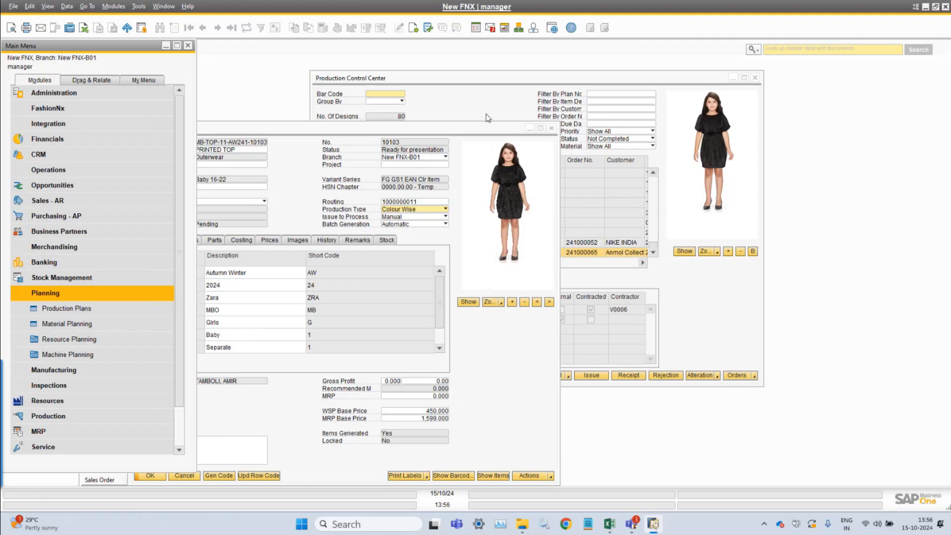
Minimize the style master, refresh the Production Control Center, and select plan 100 to view its routing
{"action": "left_click_drag", "start_coordinate": [345, 132], "coordinate": [491, 129]}
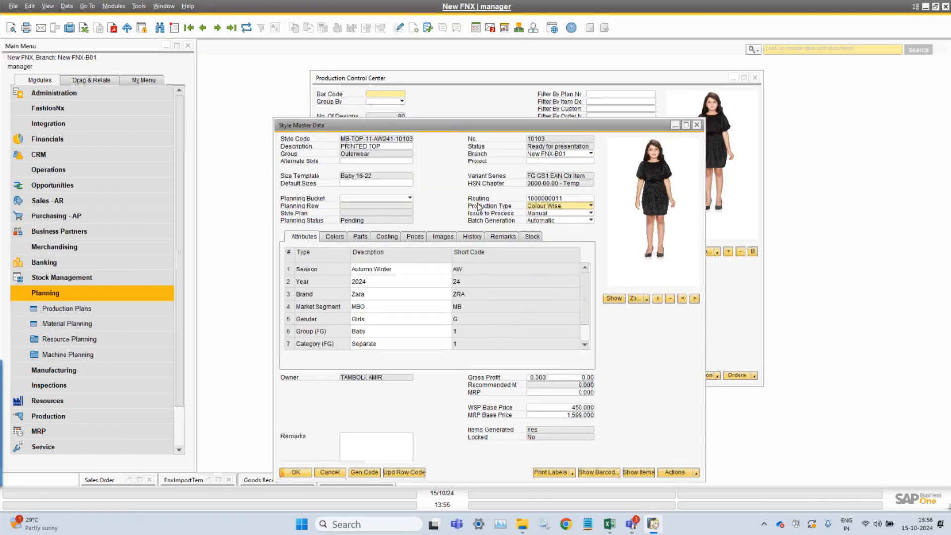
{"action": "left_click", "coordinate": [674, 125]}
{"action": "left_click", "coordinate": [485, 109]}
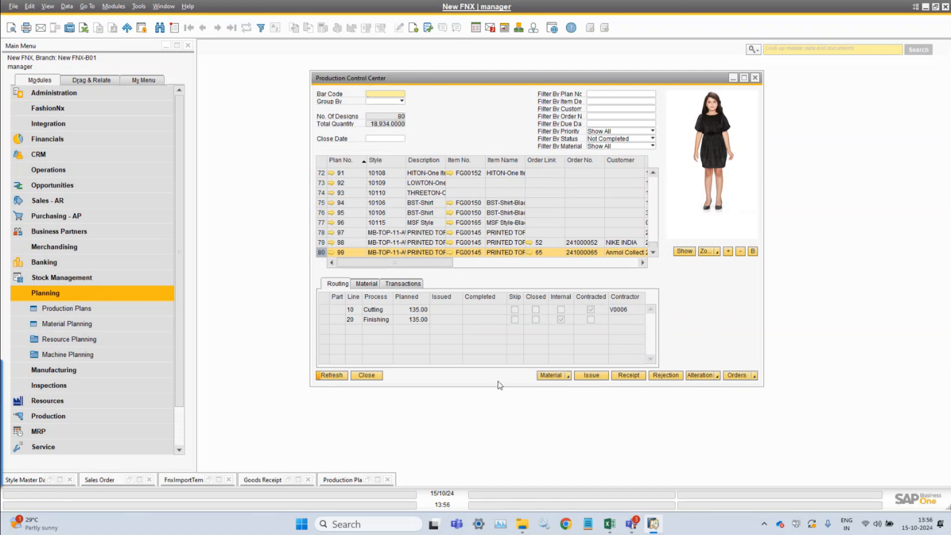
{"action": "left_click", "coordinate": [336, 376]}
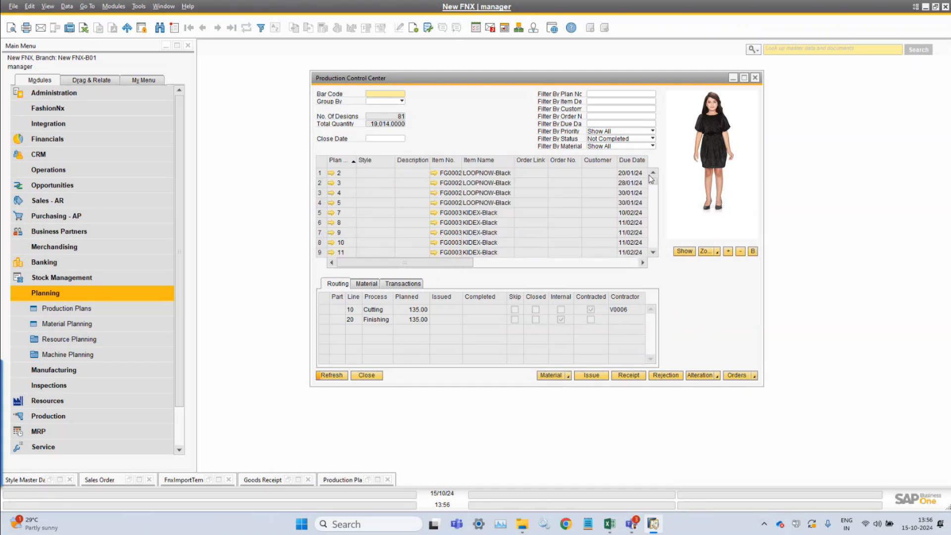
{"action": "left_click_drag", "start_coordinate": [655, 205], "coordinate": [657, 253]}
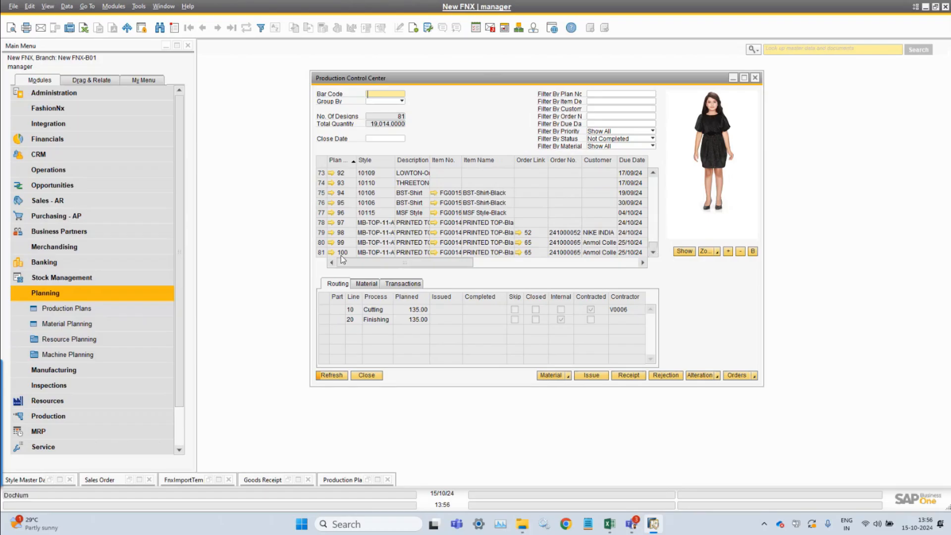
{"action": "left_click", "coordinate": [325, 255]}
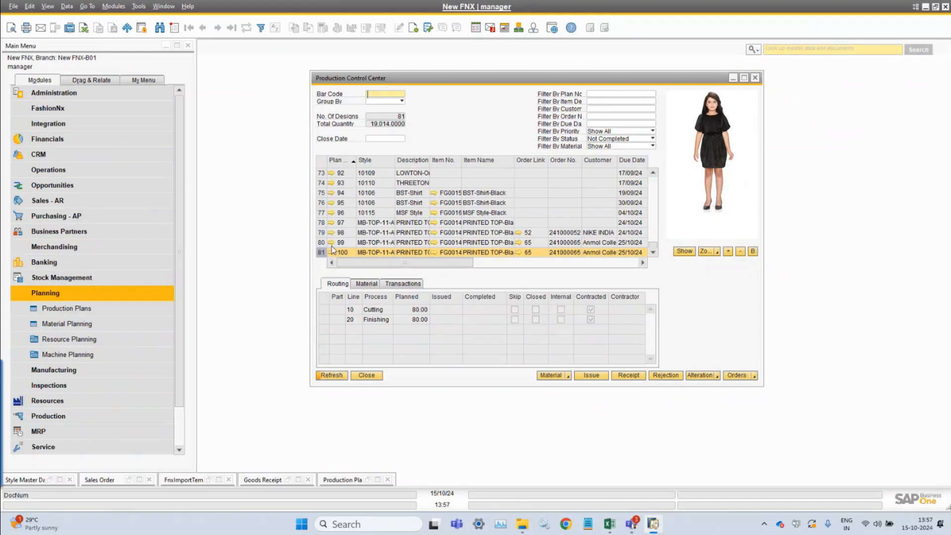
Open production plan 99 for PRINTED TOP-Black and bring up the Fnx Production Bin Ratio form over it
{"action": "left_click", "coordinate": [331, 242]}
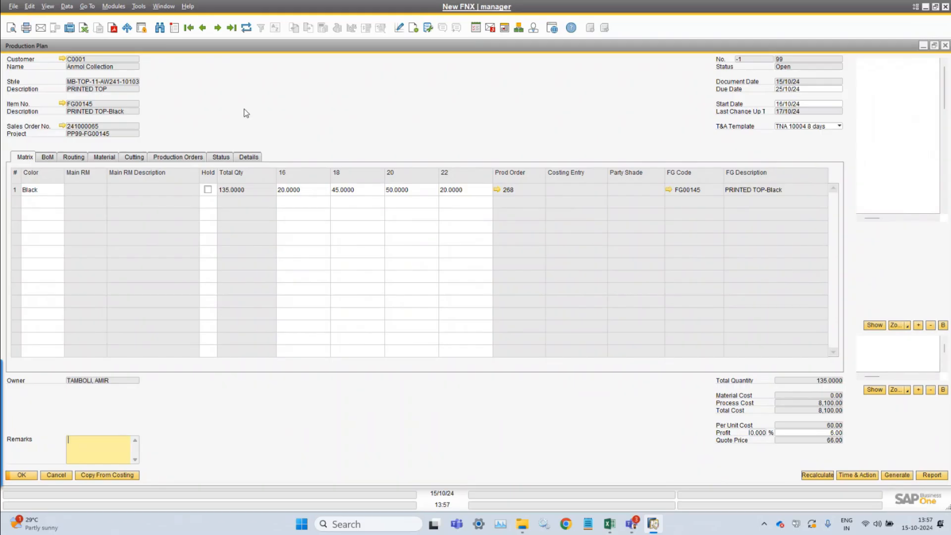
{"action": "left_click", "coordinate": [139, 6]}
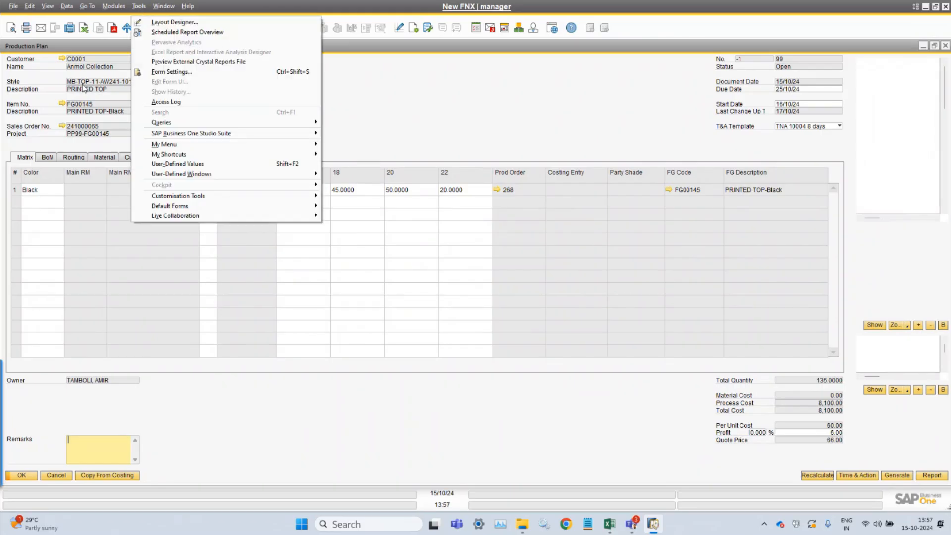
{"action": "mouse_move", "coordinate": [208, 206]}
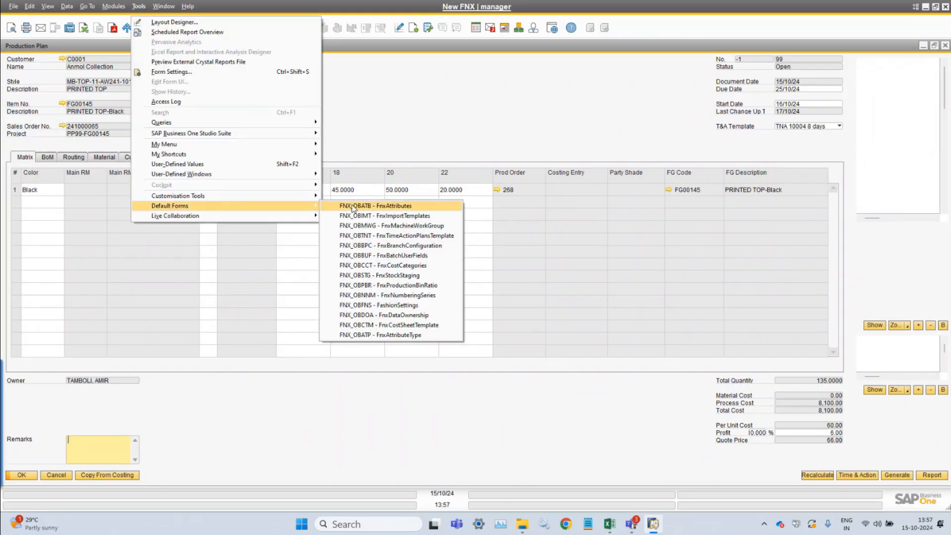
{"action": "left_click", "coordinate": [446, 286]}
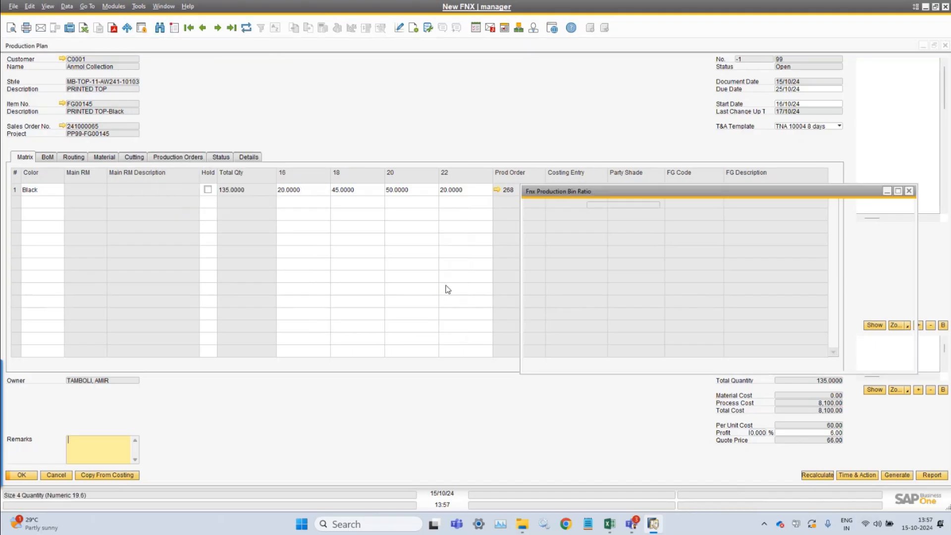
{"action": "left_click_drag", "start_coordinate": [592, 195], "coordinate": [425, 189]}
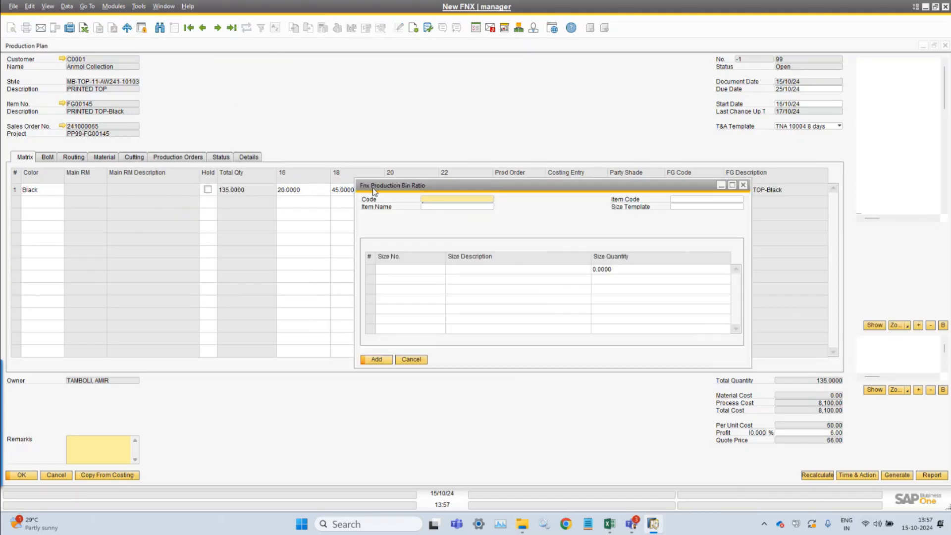
Browse to the bin ratio record for PRINTED TOP-Black and review its item code, record code, item name and size template
{"action": "left_click", "coordinate": [203, 28]}
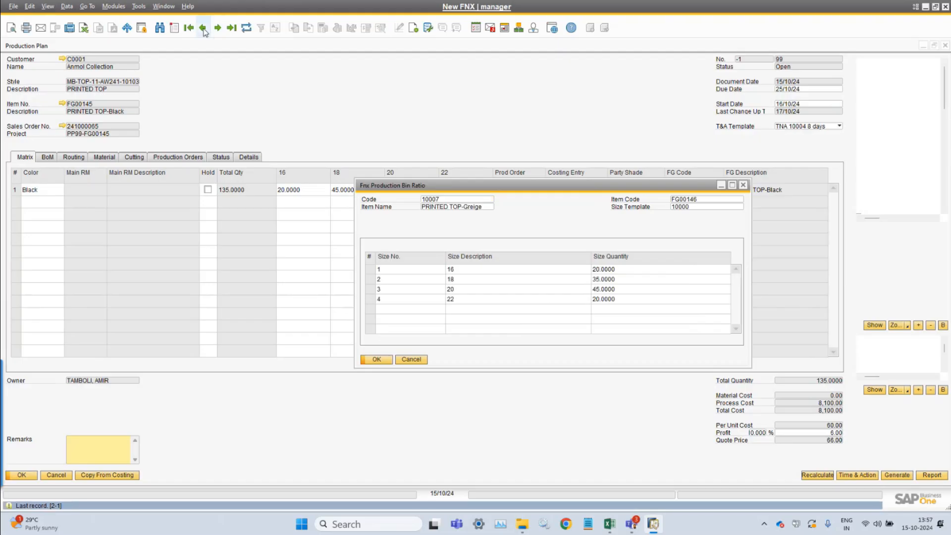
{"action": "left_click", "coordinate": [203, 29]}
{"action": "double_click", "coordinate": [711, 200]}
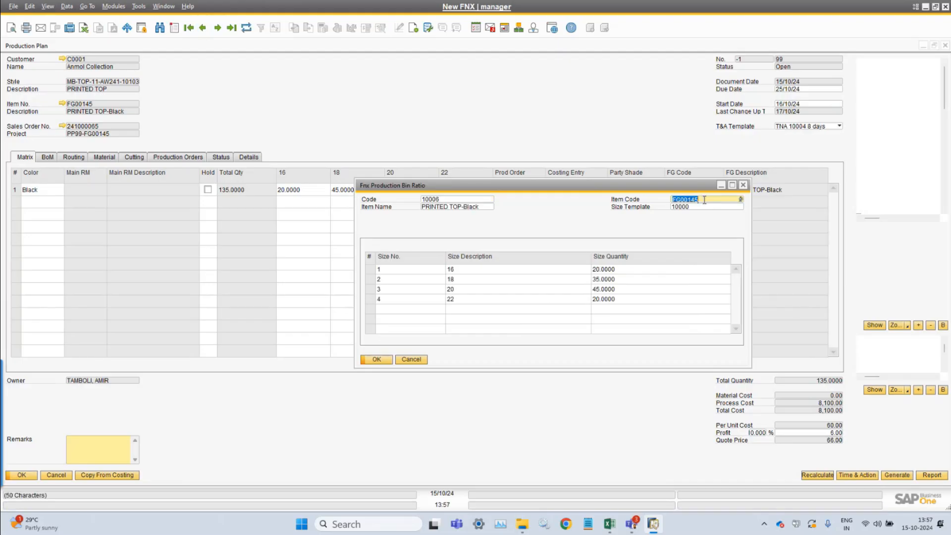
{"action": "double_click", "coordinate": [453, 199]}
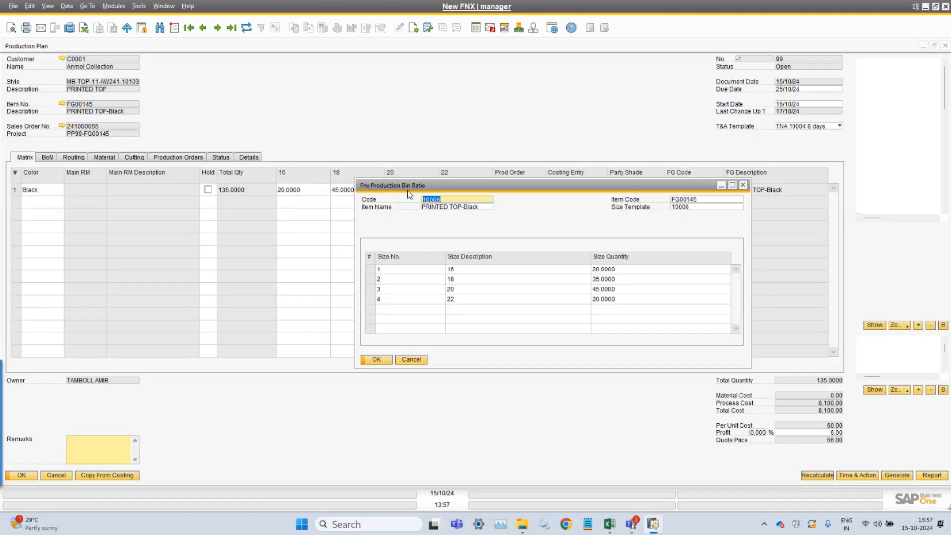
{"action": "double_click", "coordinate": [466, 208]}
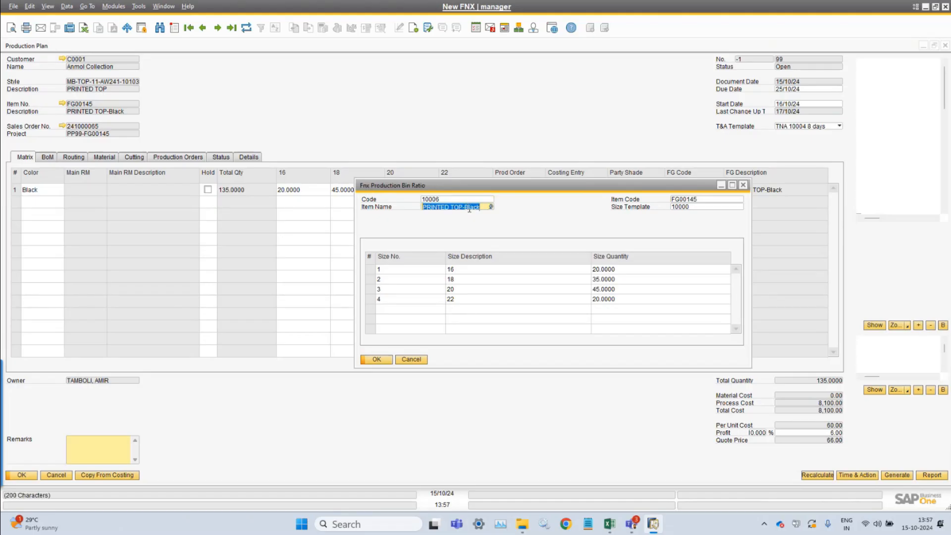
{"action": "double_click", "coordinate": [700, 209]}
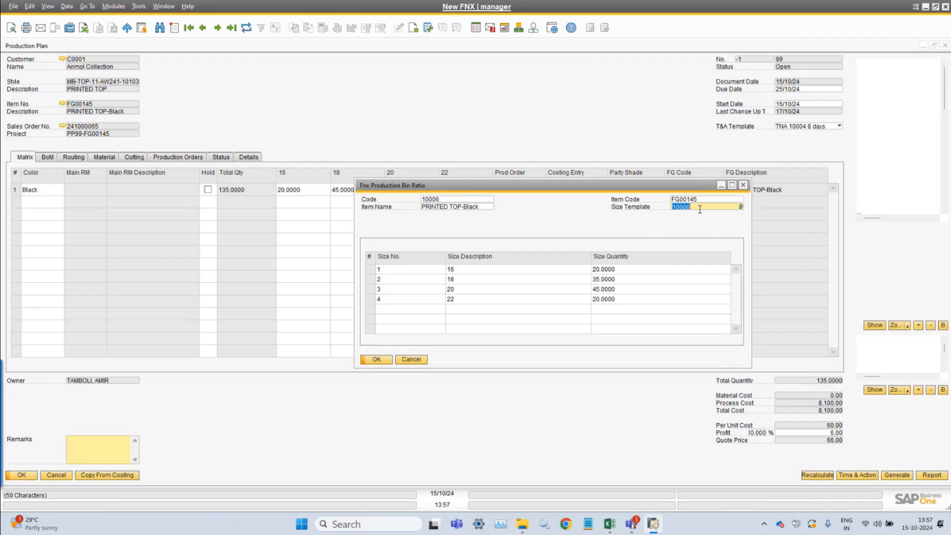
Open the item master of FG00145 and inspect its linked style master and size template
{"action": "left_click", "coordinate": [64, 107]}
{"action": "left_click", "coordinate": [63, 105]}
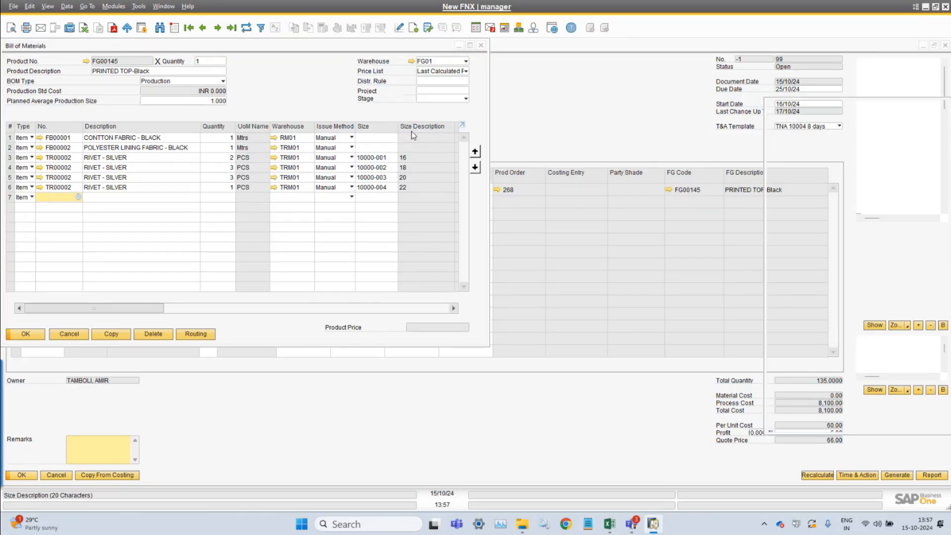
{"action": "left_click", "coordinate": [458, 46]}
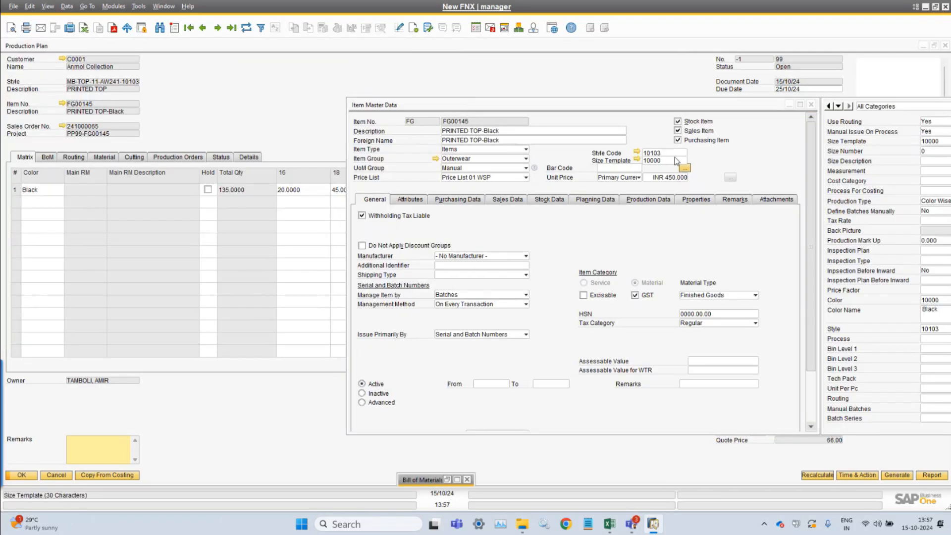
{"action": "left_click", "coordinate": [655, 161]}
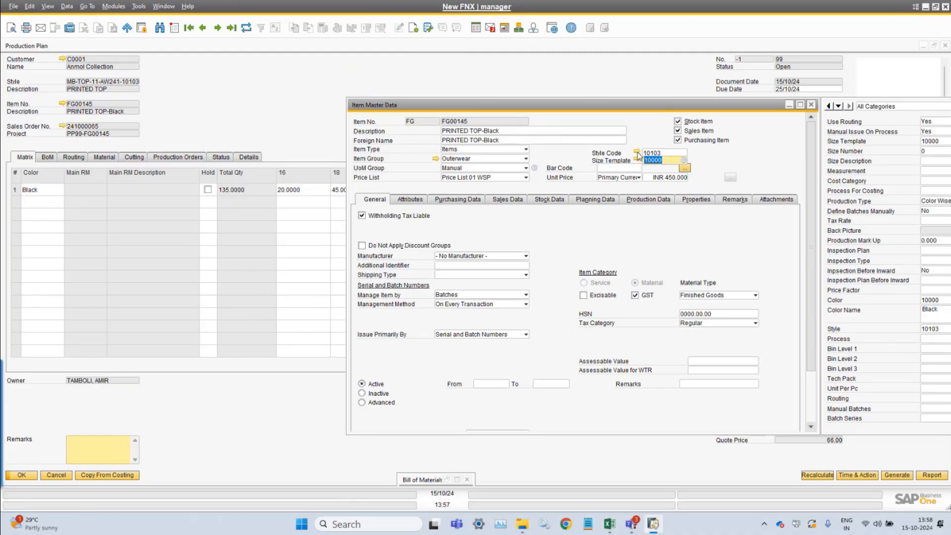
{"action": "left_click", "coordinate": [637, 153]}
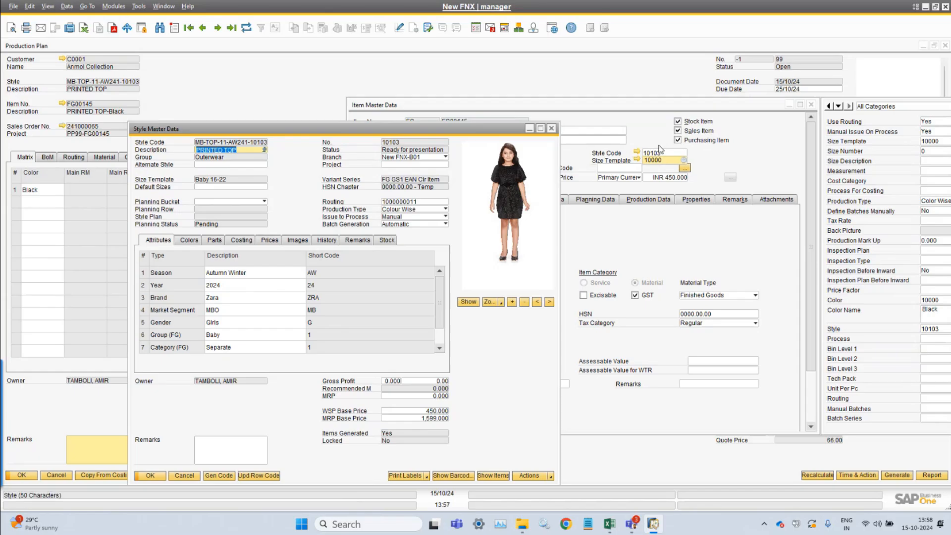
{"action": "left_click", "coordinate": [528, 128]}
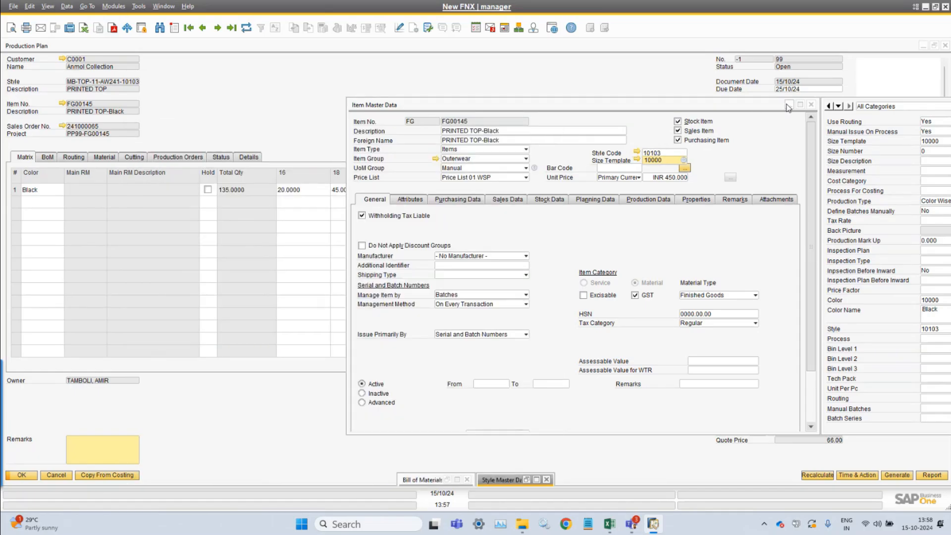
{"action": "left_click", "coordinate": [637, 159]}
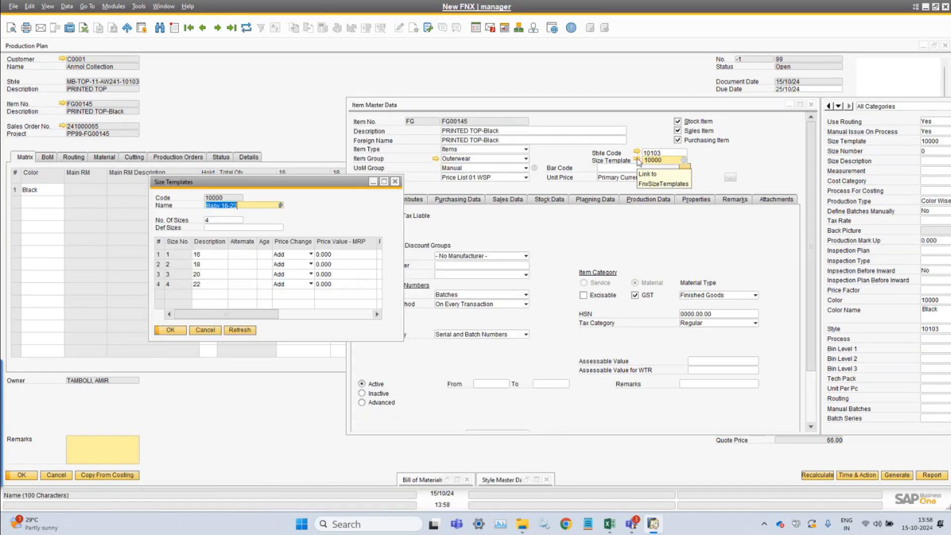
Return to the Production Bin Ratio form, place it beside the size template, and review the quantities for sizes 16 to 22
{"action": "left_click", "coordinate": [164, 6]}
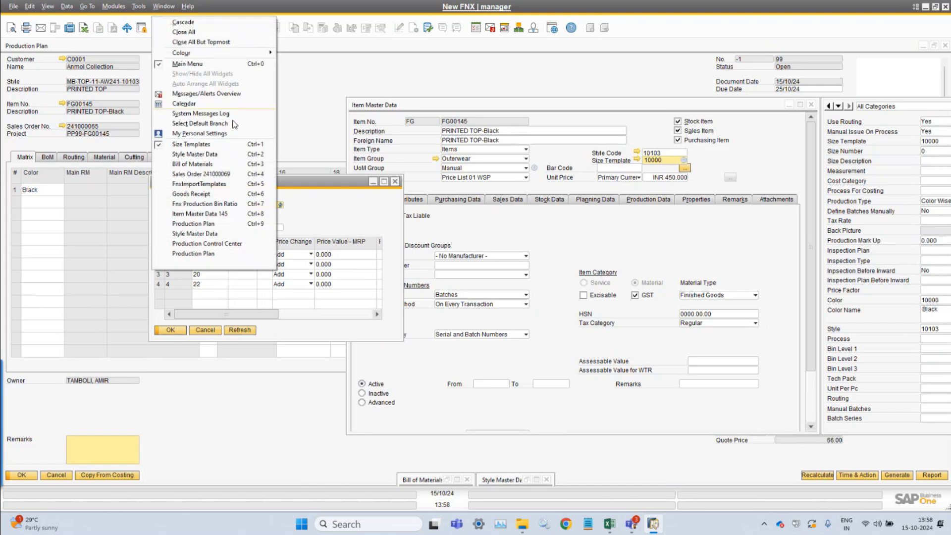
{"action": "left_click", "coordinate": [230, 204]}
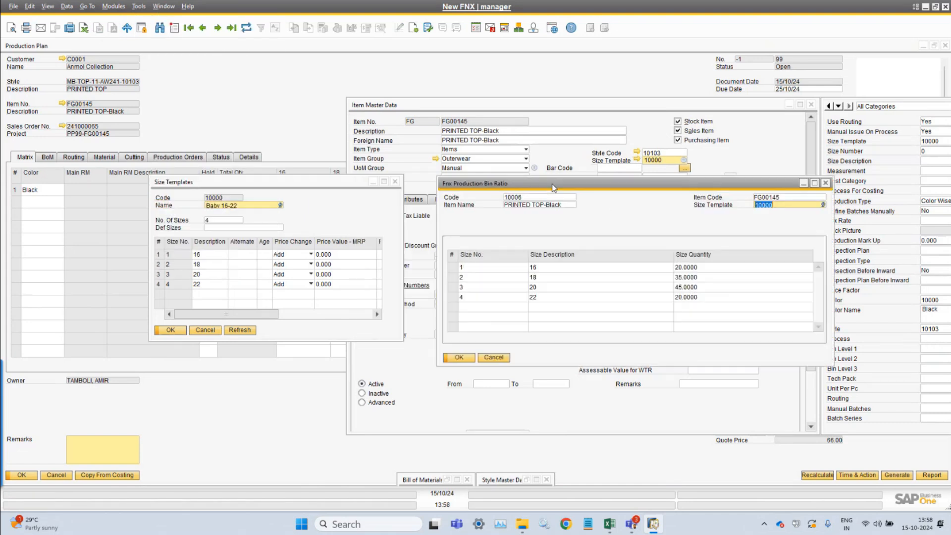
{"action": "left_click_drag", "start_coordinate": [551, 185], "coordinate": [528, 184]}
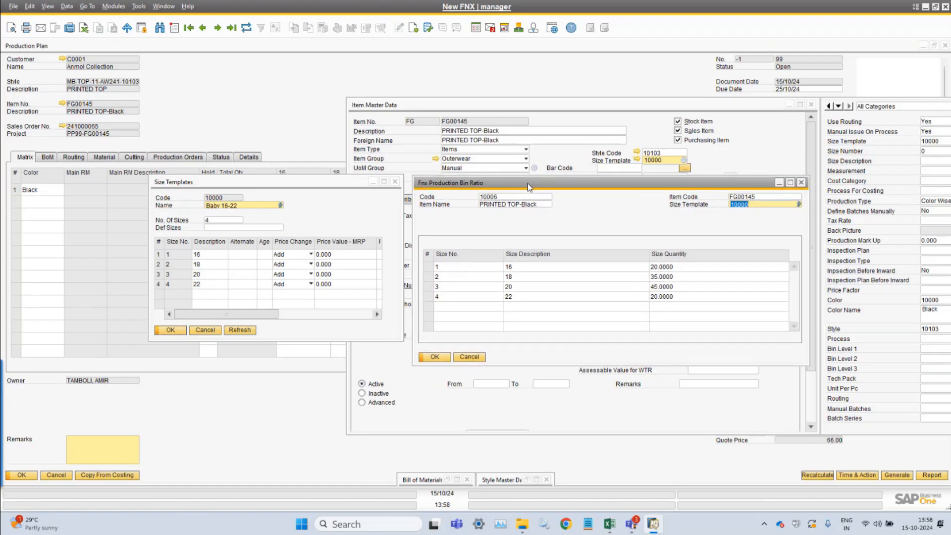
{"action": "left_click", "coordinate": [682, 266]}
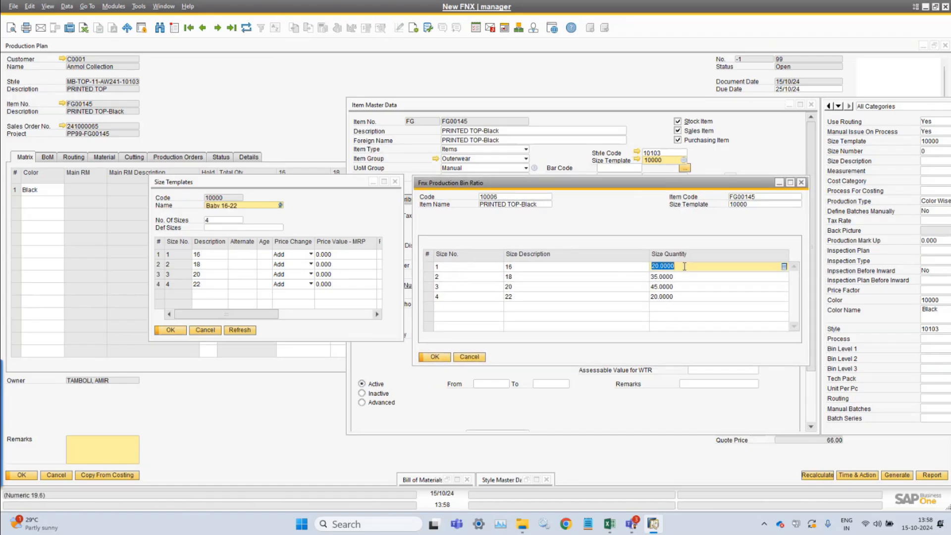
{"action": "left_click", "coordinate": [681, 278]}
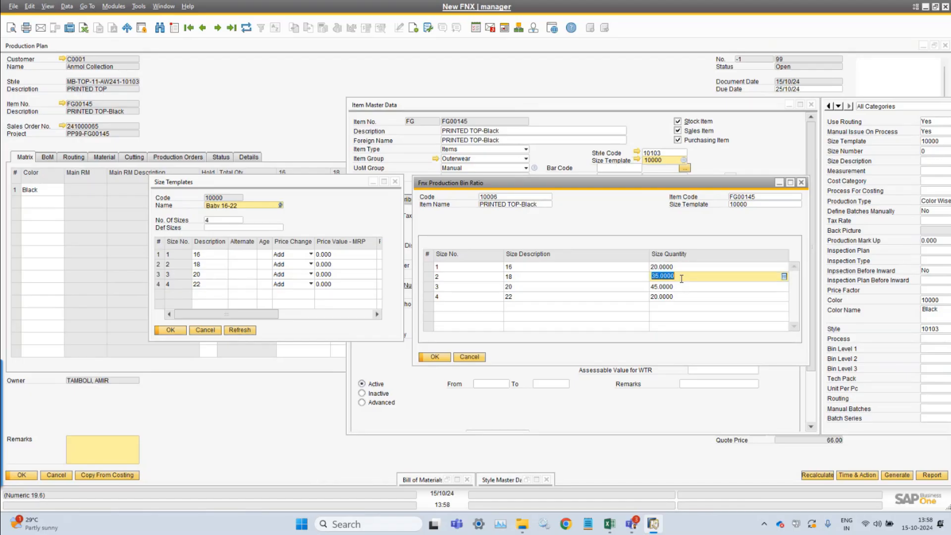
{"action": "left_click", "coordinate": [683, 288]}
{"action": "left_click", "coordinate": [685, 298]}
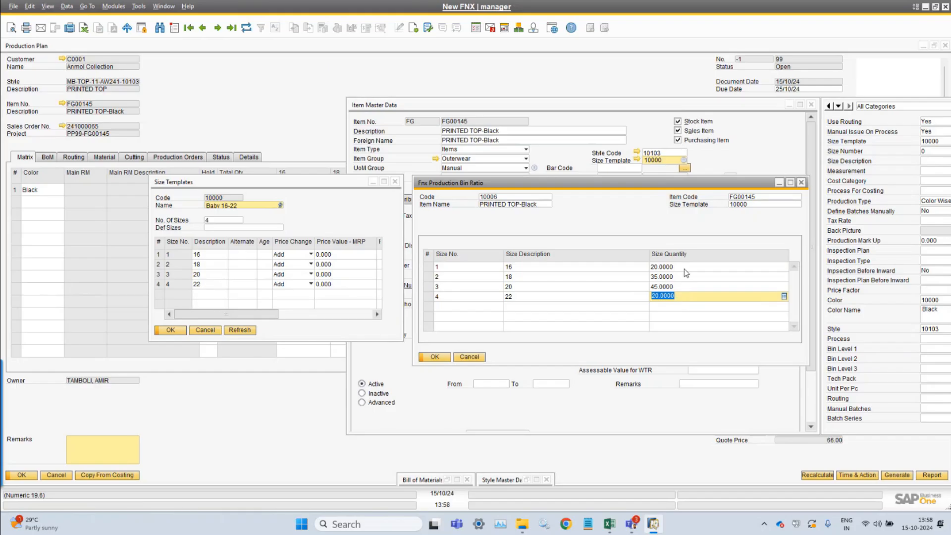
{"action": "left_click", "coordinate": [676, 289]}
{"action": "left_click", "coordinate": [677, 297]}
{"action": "left_click", "coordinate": [677, 268]}
Copy the bin ratio's size table and paste it into Excel at cell K15 of the bcd sheet
{"action": "right_click", "coordinate": [683, 280]}
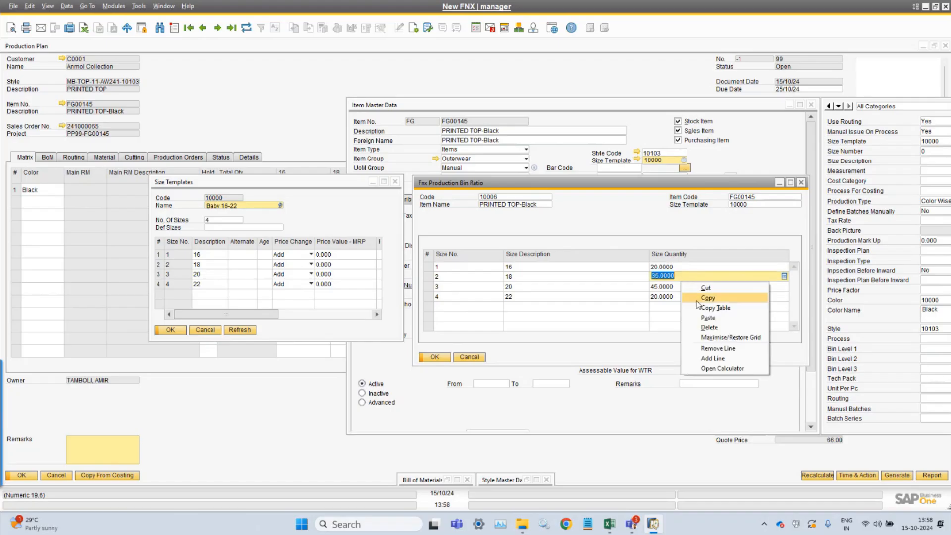
{"action": "left_click", "coordinate": [703, 308]}
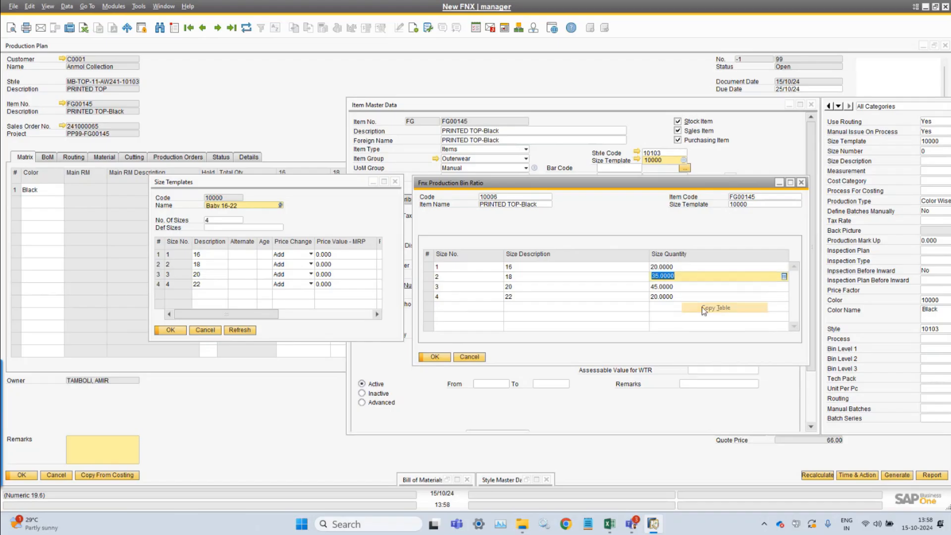
{"action": "left_click", "coordinate": [609, 523]}
{"action": "left_click", "coordinate": [406, 262]}
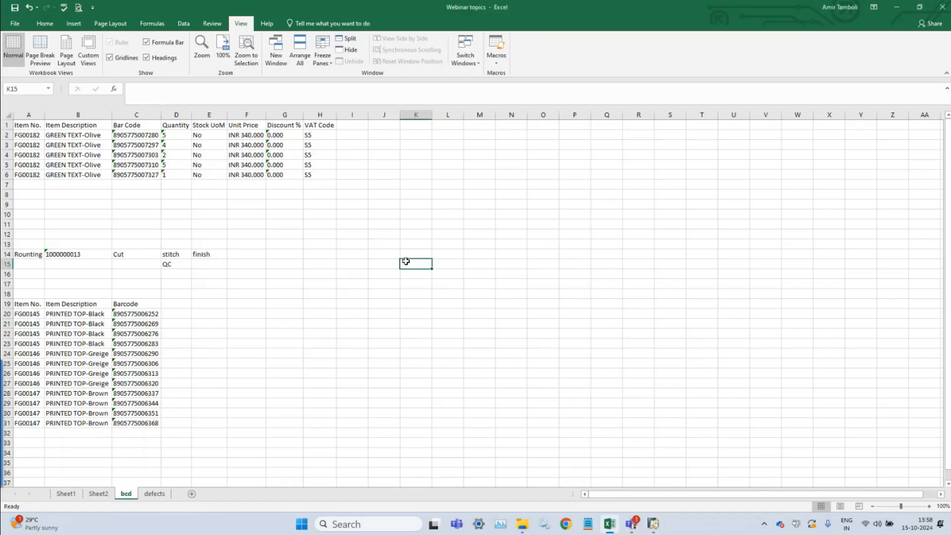
{"action": "type", "text": "Size No.\tSize Descr\tSize Quantity 1\t16\t20.0000 2\t18\t35.0000 3\t20\t45.0000 4\t22\t20.0000"}
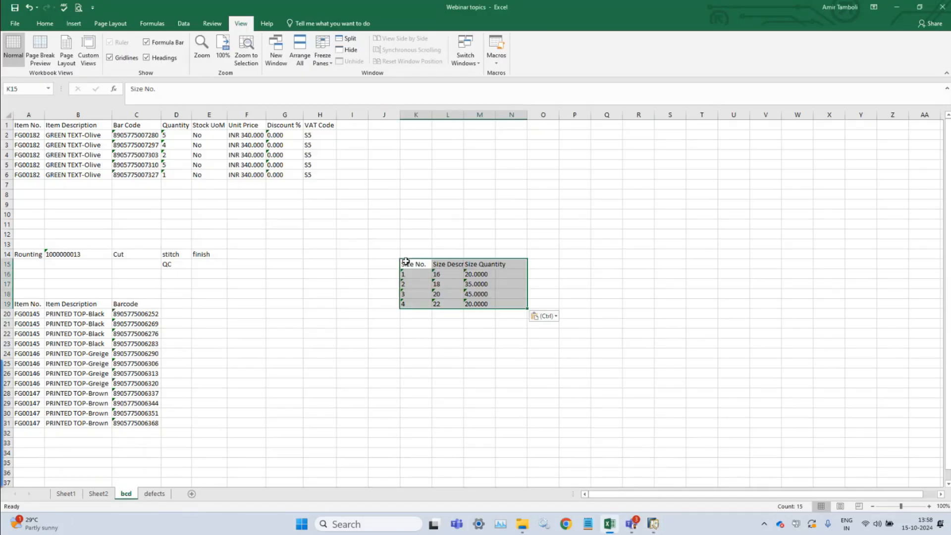
Convert the pasted size quantities in M16:M19 to numbers with Text to Columns
{"action": "left_click_drag", "start_coordinate": [478, 274], "coordinate": [485, 304]}
{"action": "key", "text": "alt+a"}
{"action": "key", "text": "e"}
{"action": "key", "text": "f"}
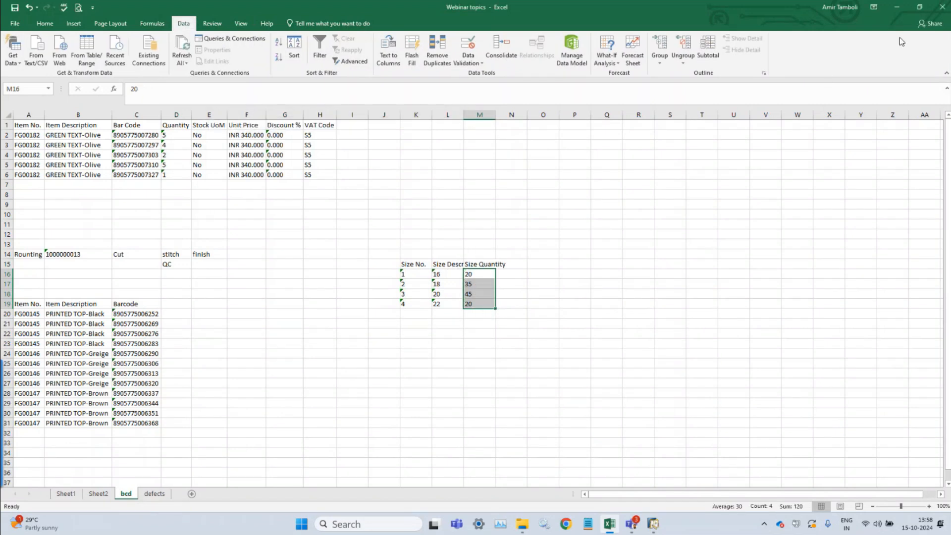
Switch back to SAP Business One, show plan 99's bill of materials, and open its production schedule
{"action": "left_click", "coordinate": [899, 8]}
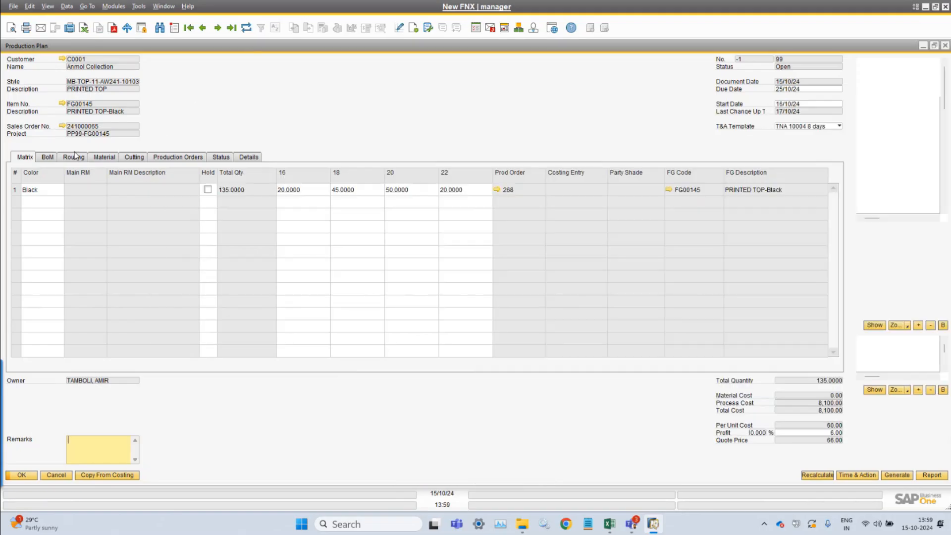
{"action": "left_click", "coordinate": [44, 159]}
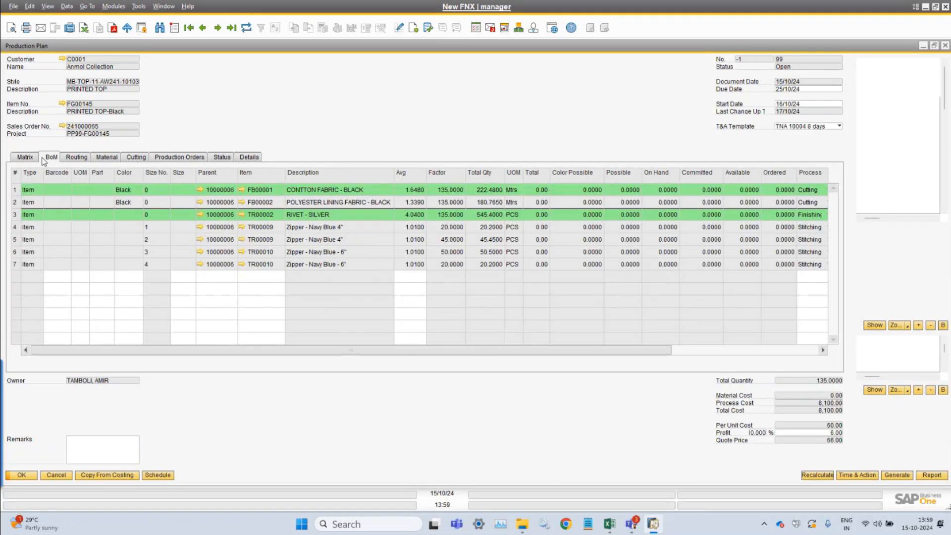
{"action": "left_click", "coordinate": [159, 477]}
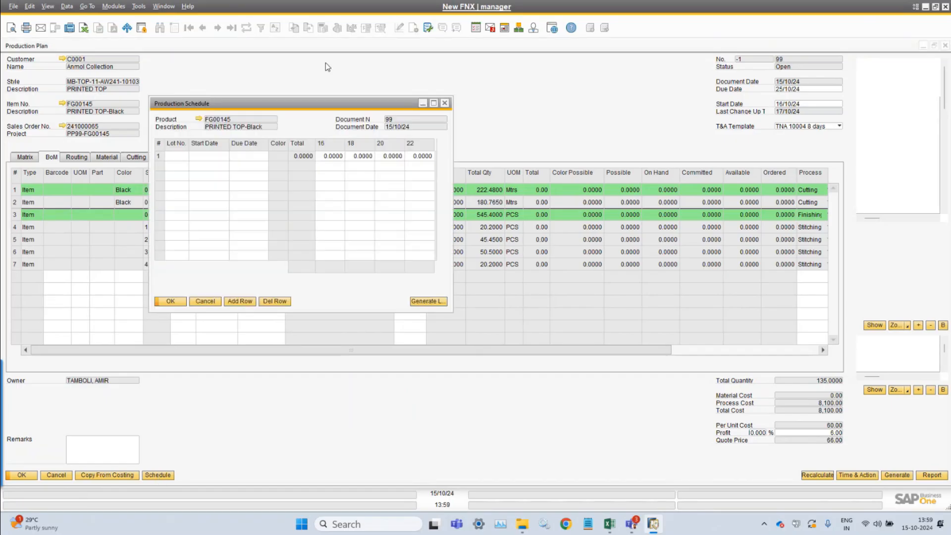
Generate the production lots for plan 99 and enlarge the Production Schedule window with its columns fitted to the width
{"action": "left_click_drag", "start_coordinate": [324, 106], "coordinate": [566, 111]}
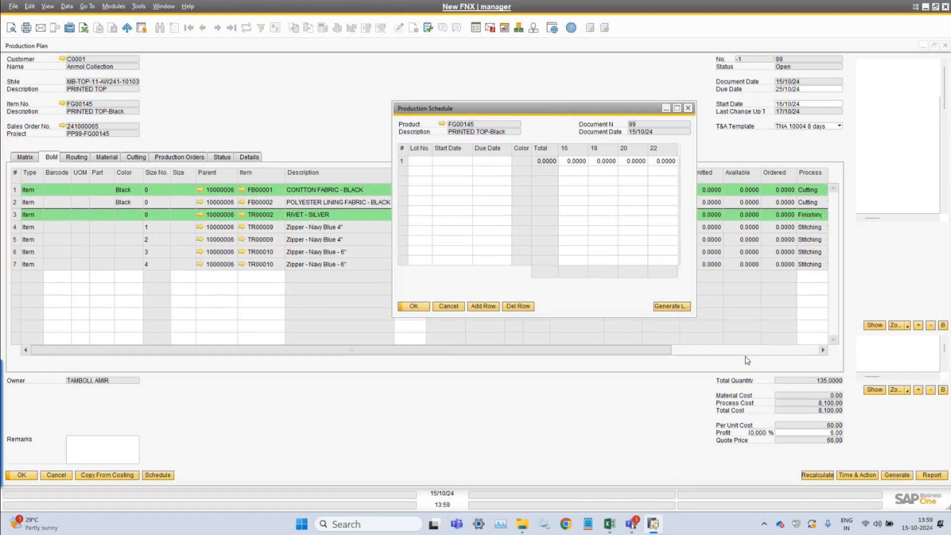
{"action": "left_click", "coordinate": [665, 307]}
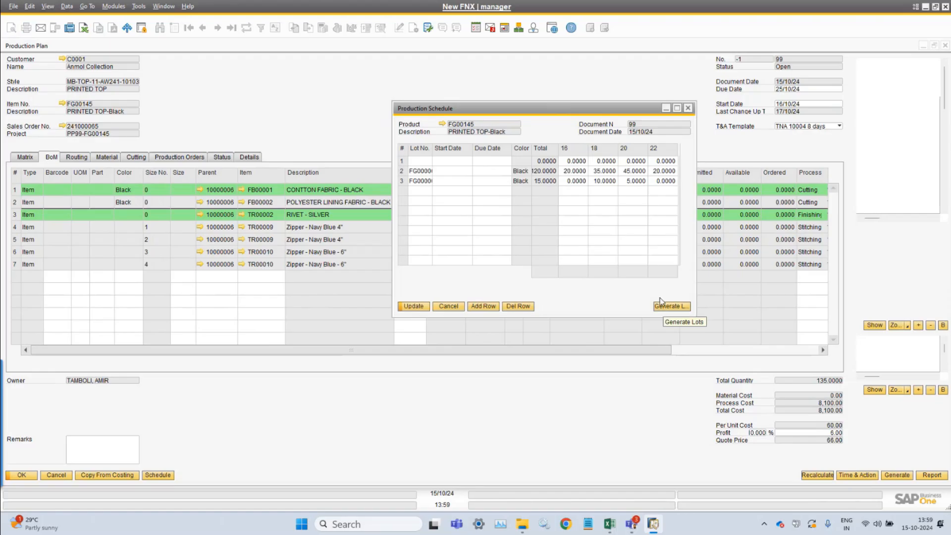
{"action": "left_click", "coordinate": [47, 7]}
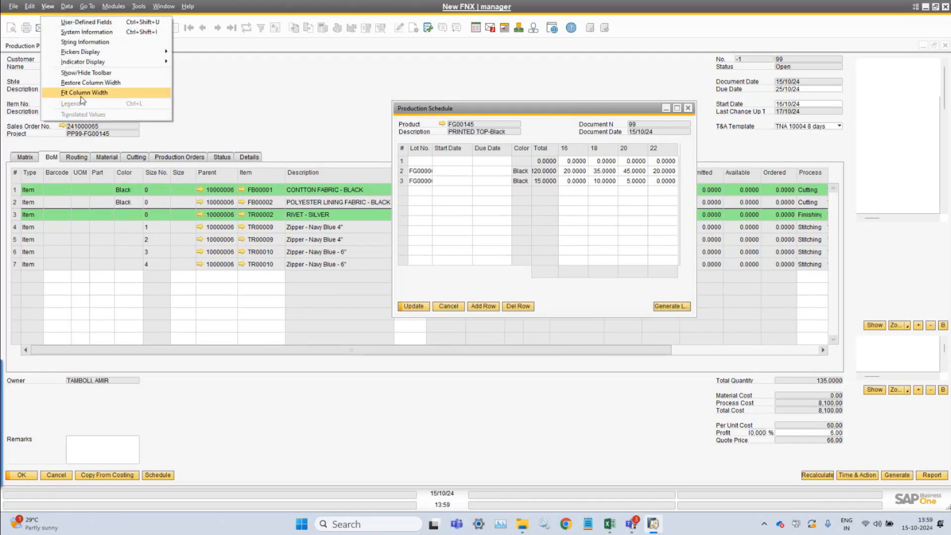
{"action": "left_click", "coordinate": [84, 93]}
{"action": "left_click_drag", "start_coordinate": [531, 112], "coordinate": [393, 107]}
{"action": "left_click_drag", "start_coordinate": [556, 311], "coordinate": [814, 345]}
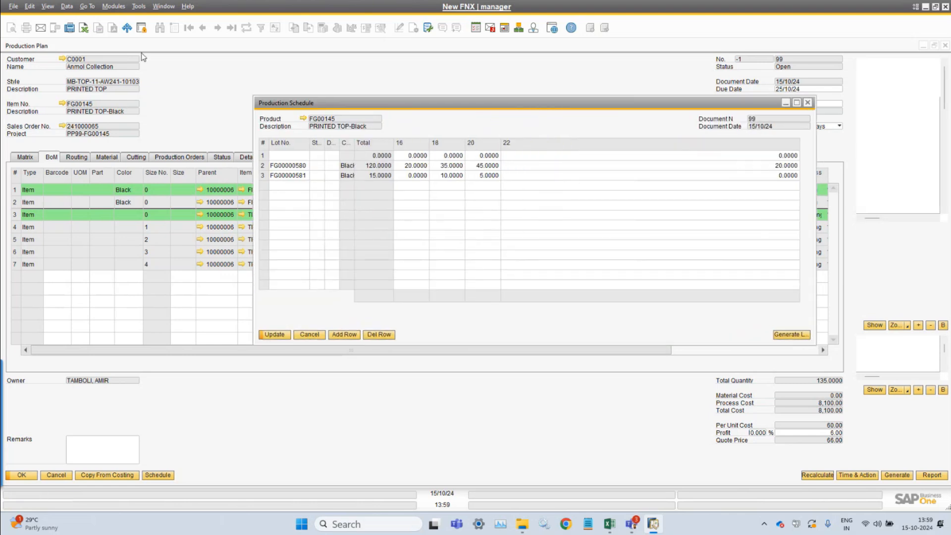
{"action": "left_click", "coordinate": [45, 10]}
{"action": "left_click", "coordinate": [83, 92]}
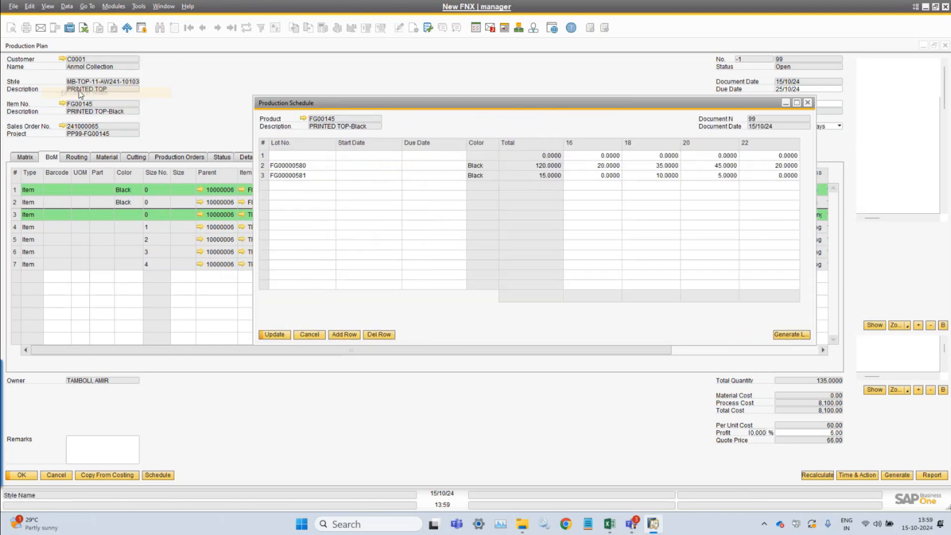
Review the size 16 to 22 quantities of the two generated lots against the column totals
{"action": "left_click", "coordinate": [608, 164]}
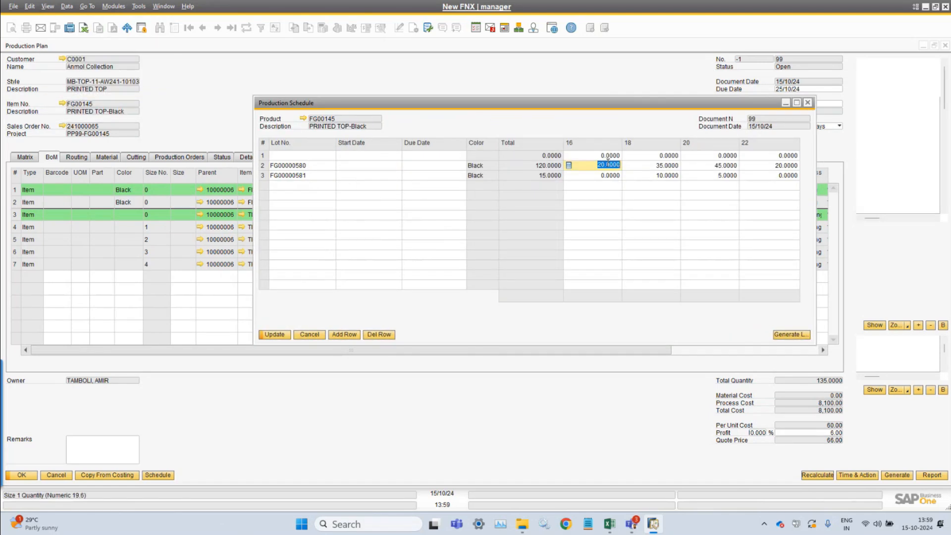
{"action": "left_click", "coordinate": [643, 165]}
{"action": "left_click", "coordinate": [723, 168]}
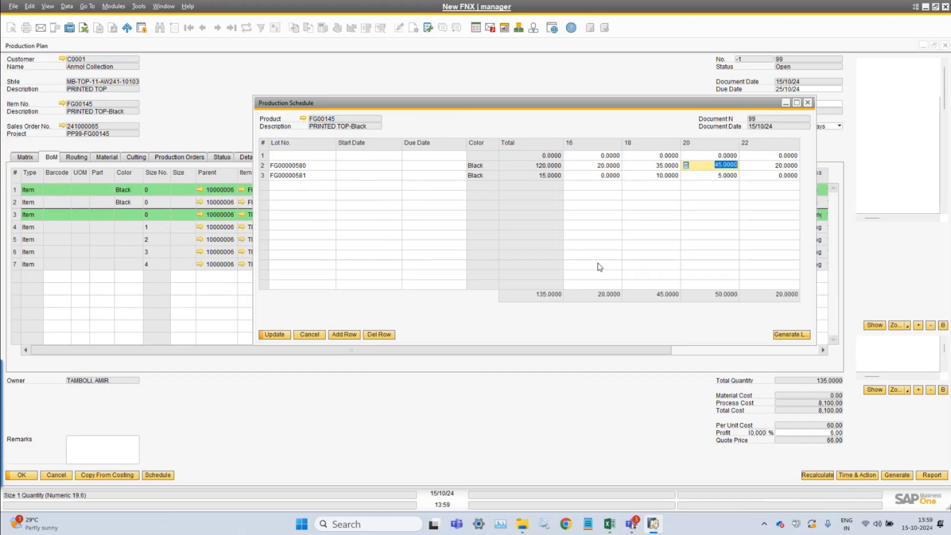
{"action": "left_click", "coordinate": [769, 170]}
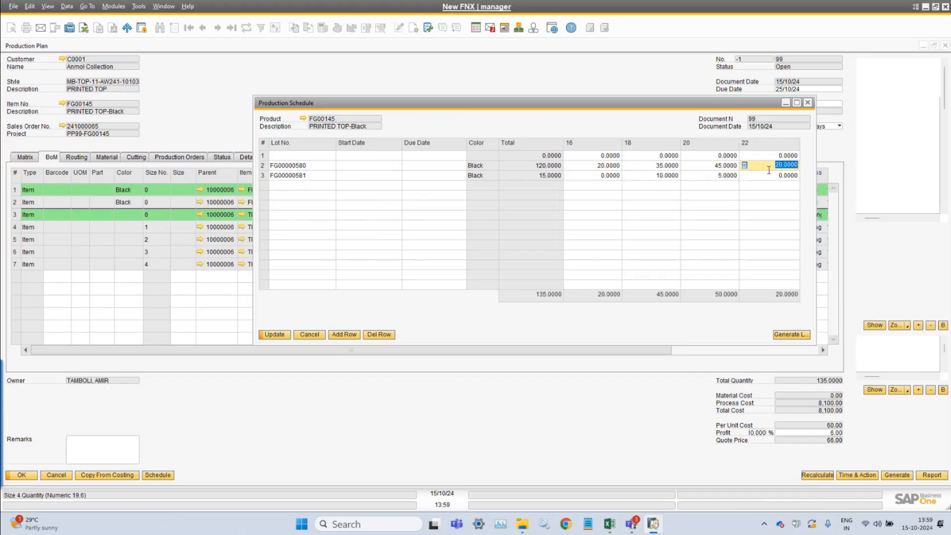
{"action": "left_click", "coordinate": [263, 167]}
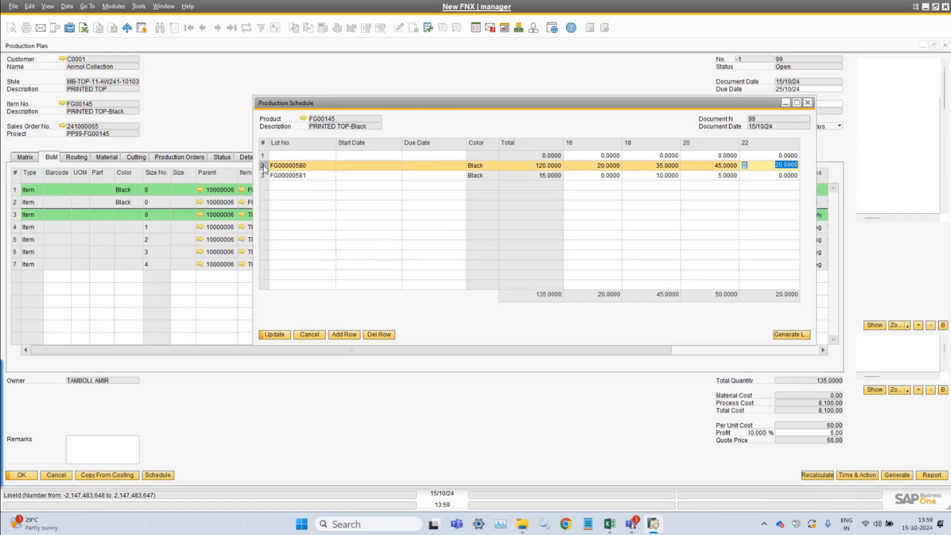
{"action": "left_click", "coordinate": [264, 178]}
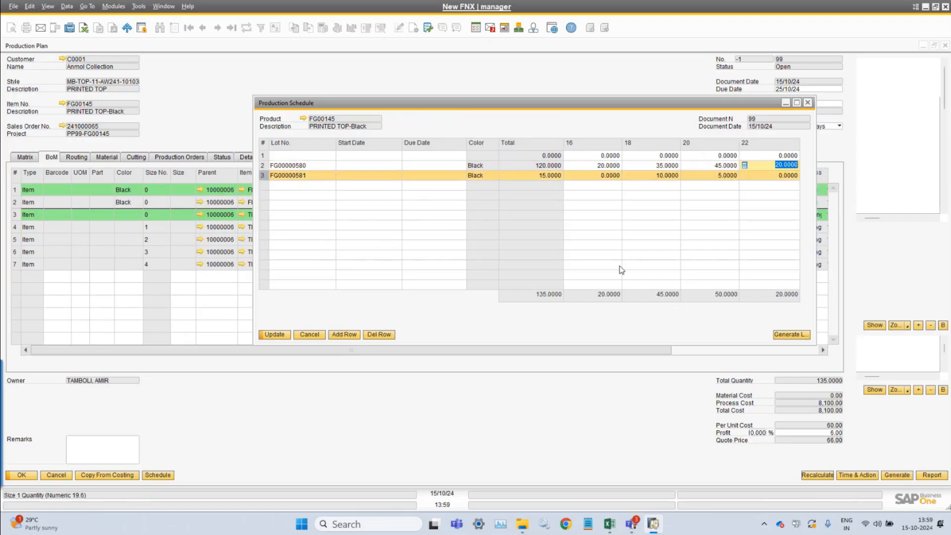
{"action": "left_click", "coordinate": [663, 176]}
{"action": "left_click", "coordinate": [721, 174]}
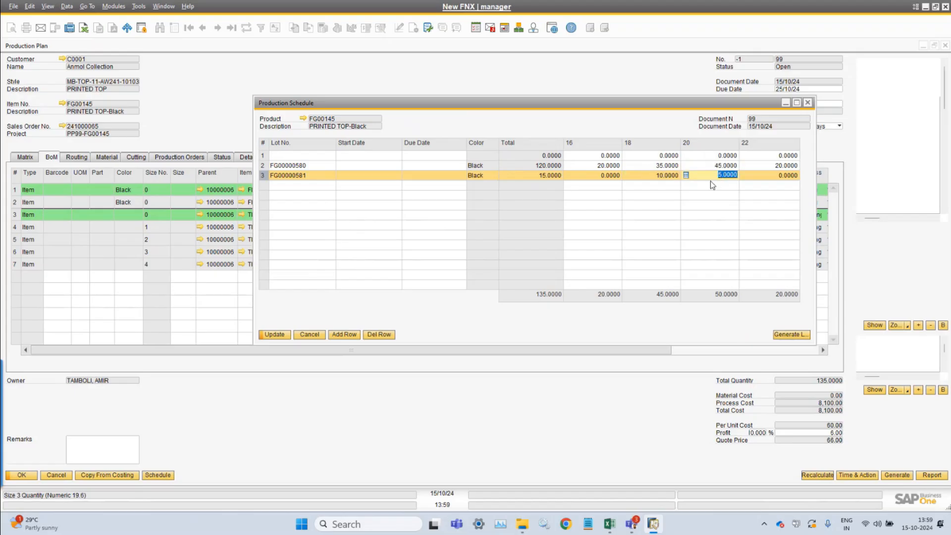
{"action": "left_click", "coordinate": [652, 176]}
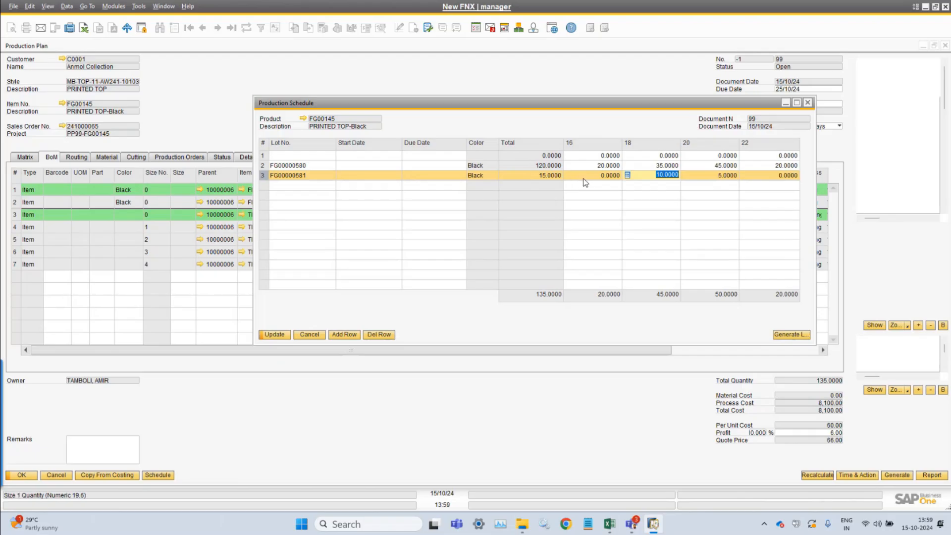
{"action": "left_click", "coordinate": [723, 176]}
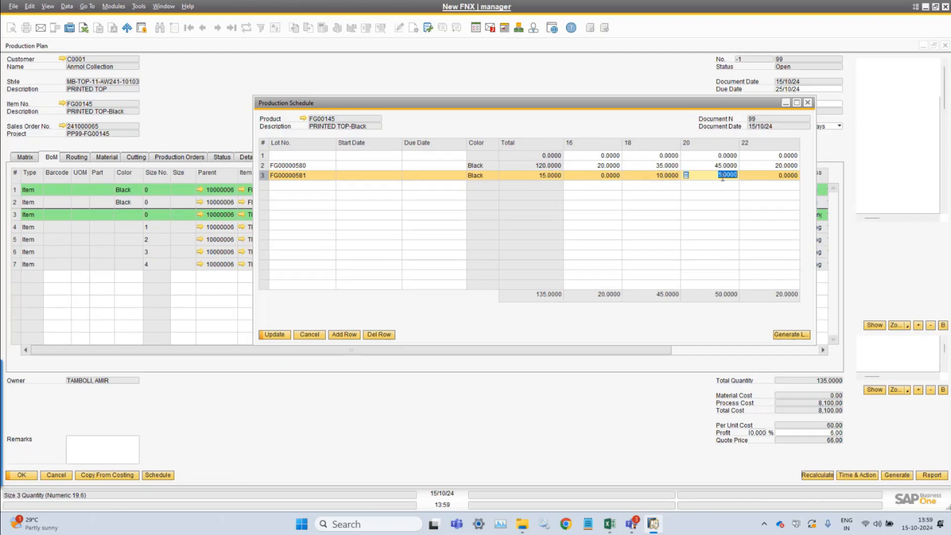
Check the lot numbers of both generated lots and save the production schedule
{"action": "left_click", "coordinate": [318, 176]}
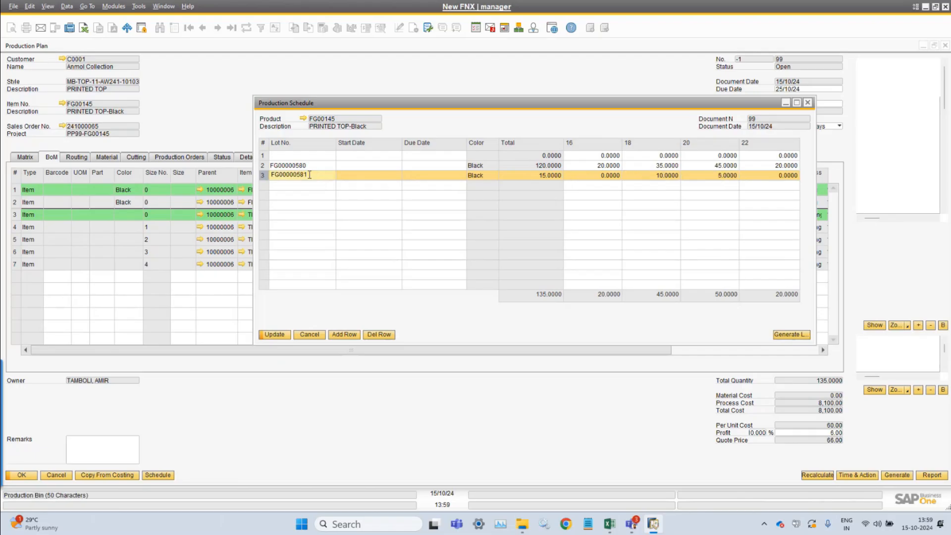
{"action": "left_click", "coordinate": [319, 165]}
{"action": "left_click", "coordinate": [322, 176]}
{"action": "left_click", "coordinate": [316, 166]}
{"action": "left_click", "coordinate": [318, 174]}
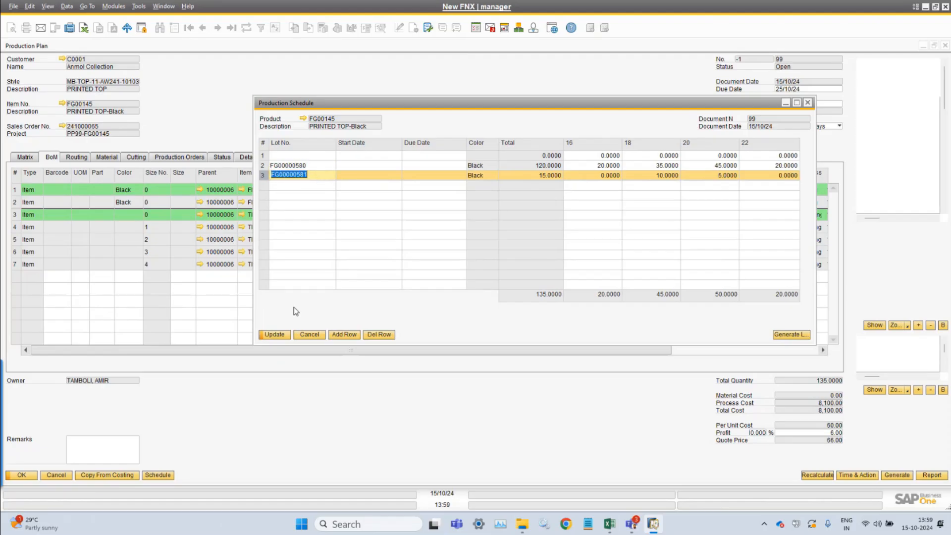
{"action": "left_click", "coordinate": [275, 336]}
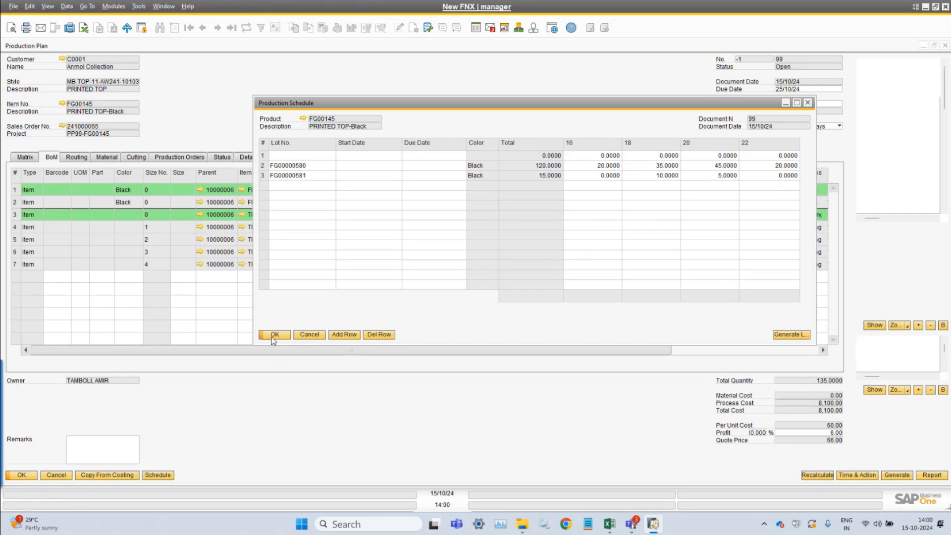
Open the FashionNx settings below the lot rows and show the Production options to examine the production lot settings
{"action": "left_click", "coordinate": [113, 6]}
{"action": "mouse_move", "coordinate": [136, 32]}
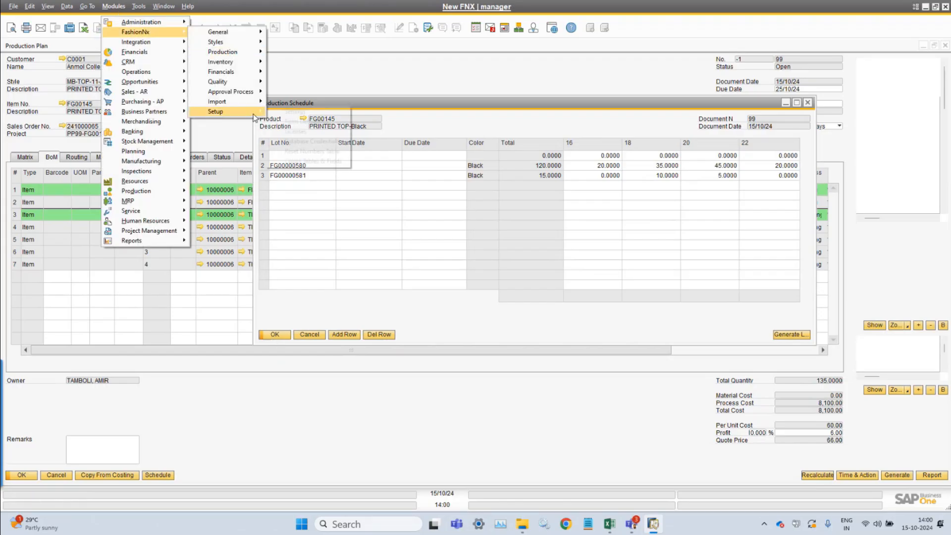
{"action": "mouse_move", "coordinate": [242, 111]}
{"action": "left_click", "coordinate": [337, 117]}
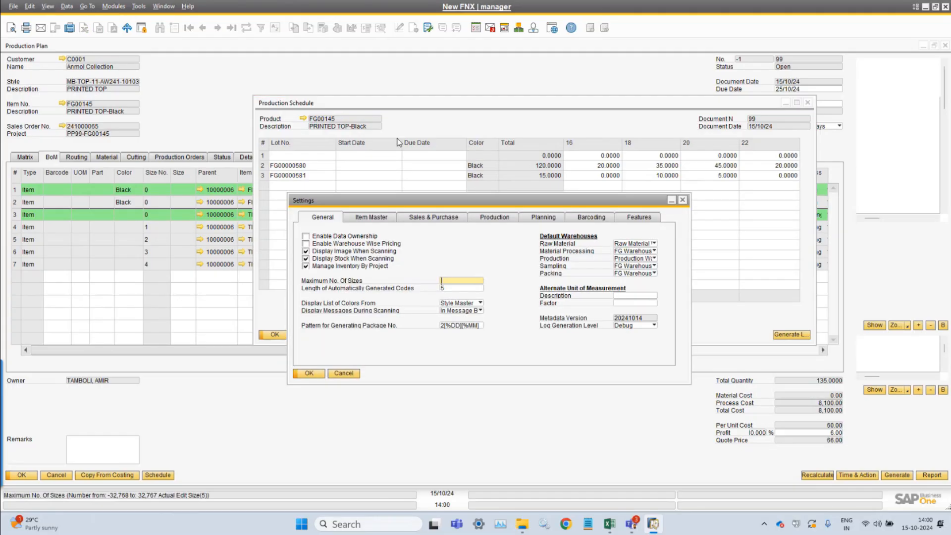
{"action": "left_click_drag", "start_coordinate": [401, 204], "coordinate": [408, 260]}
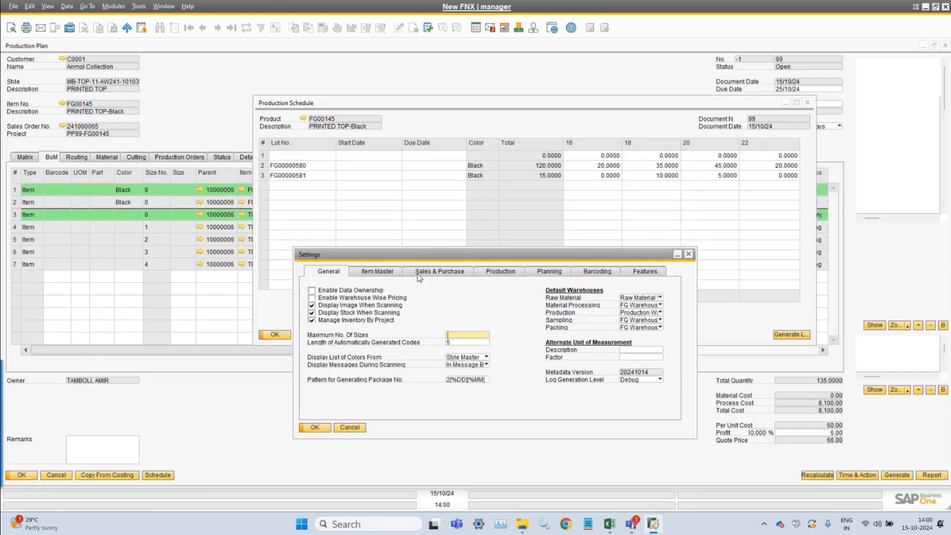
{"action": "left_click", "coordinate": [497, 272]}
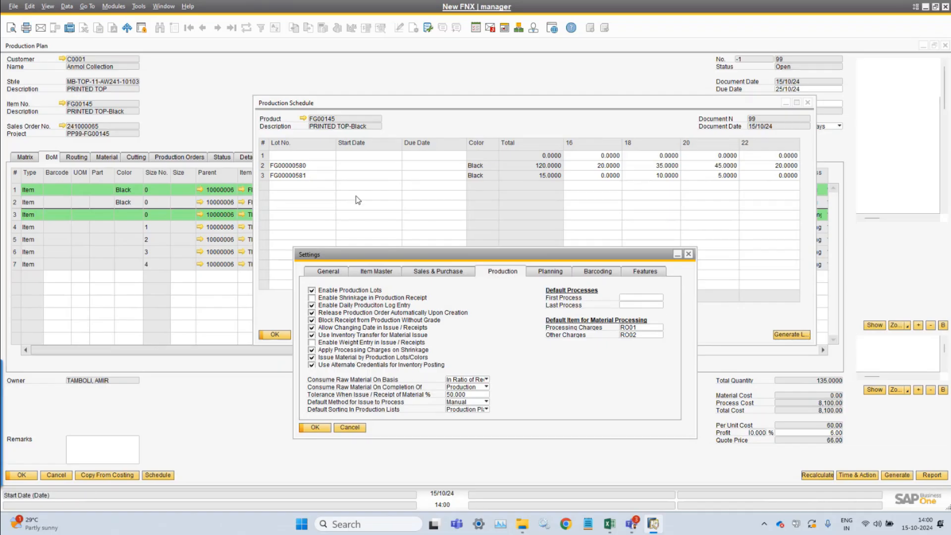
Return to the Production Schedule, review the first generated lot's quantities for sizes 16 to 22, and close the schedule
{"action": "left_click", "coordinate": [264, 167]}
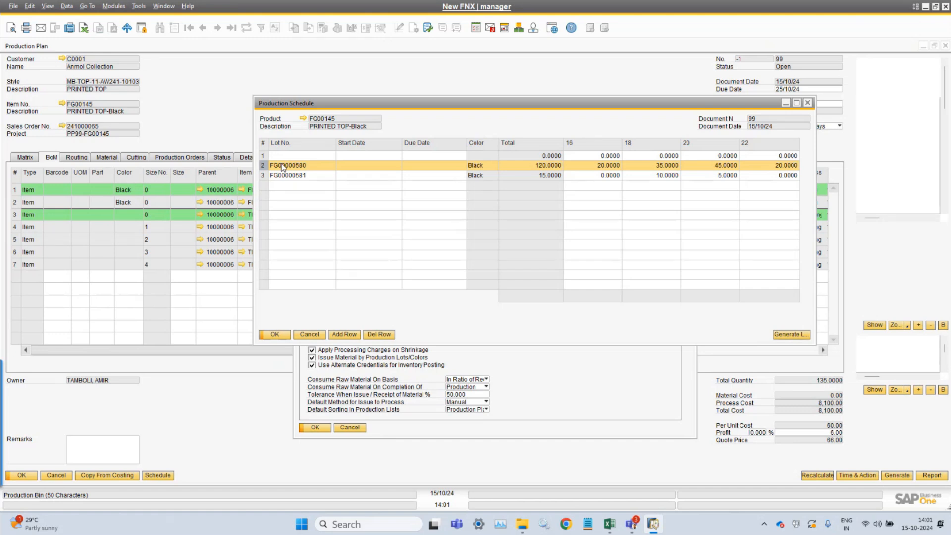
{"action": "left_click", "coordinate": [595, 165]}
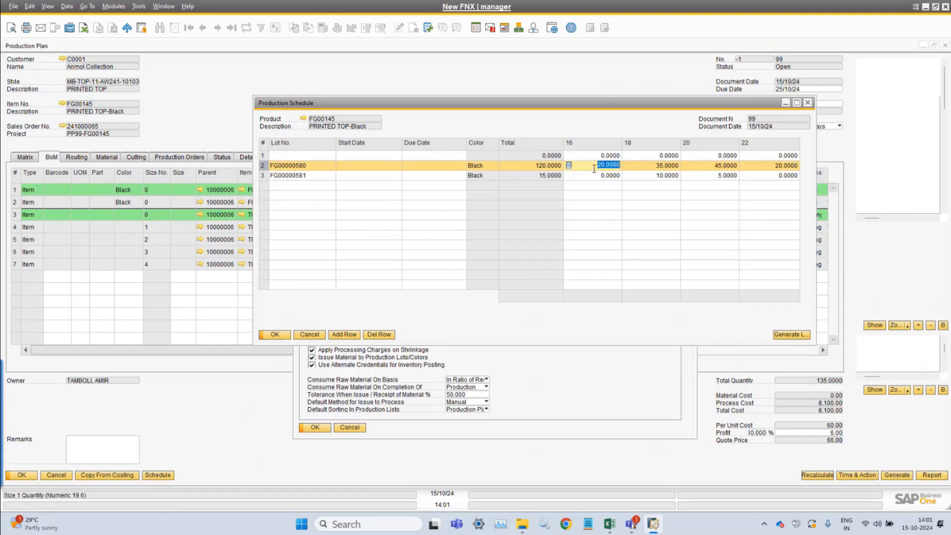
{"action": "left_click", "coordinate": [650, 167]}
{"action": "left_click", "coordinate": [606, 167]}
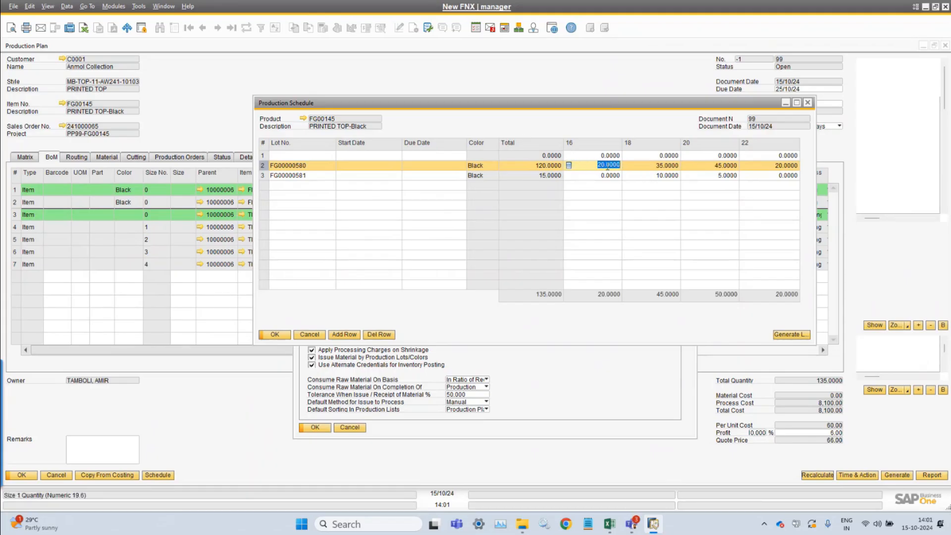
{"action": "left_click", "coordinate": [668, 168]}
{"action": "left_click", "coordinate": [700, 167]}
{"action": "left_click", "coordinate": [768, 165]}
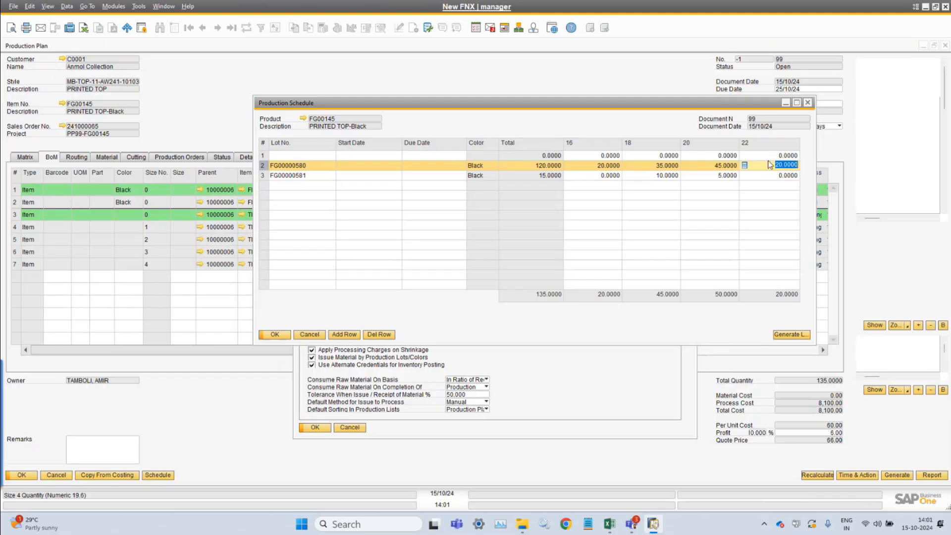
{"action": "left_click", "coordinate": [601, 167]}
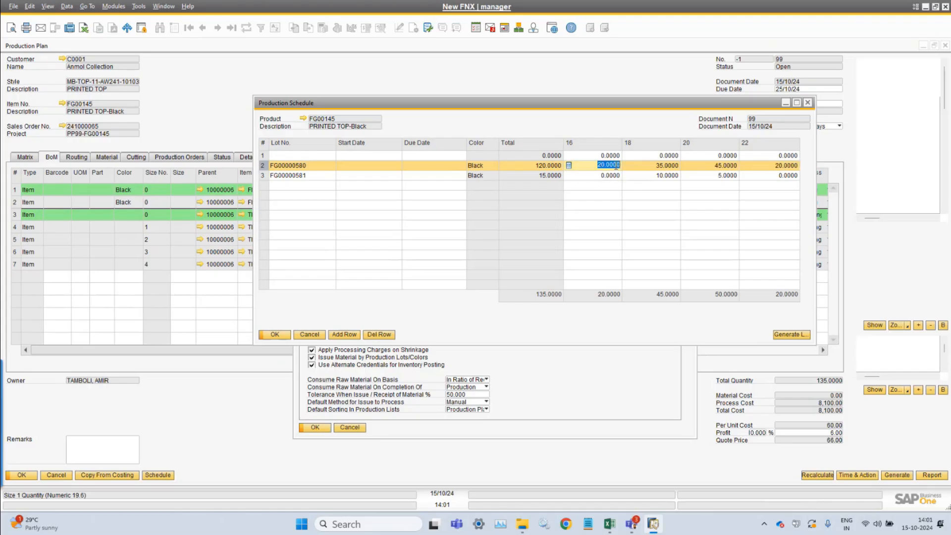
{"action": "left_click", "coordinate": [680, 165]}
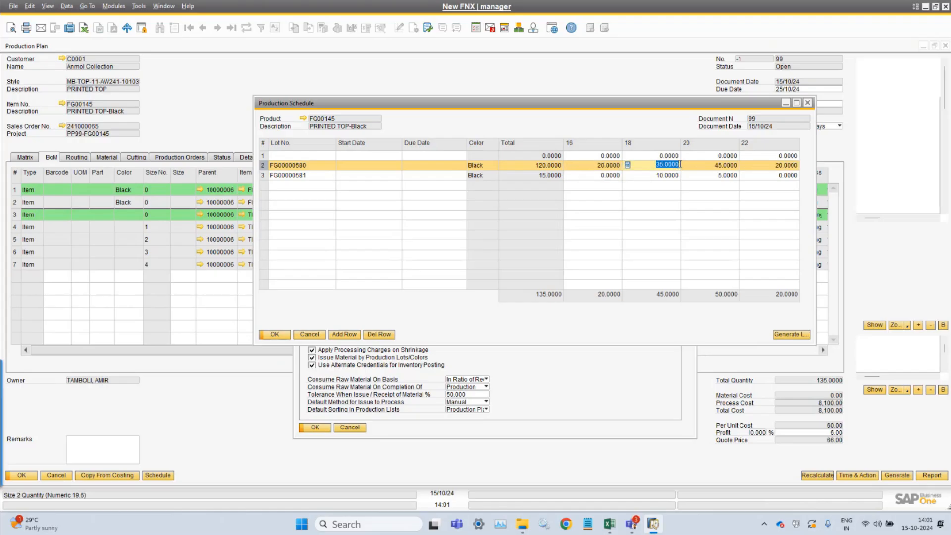
{"action": "left_click", "coordinate": [729, 168]}
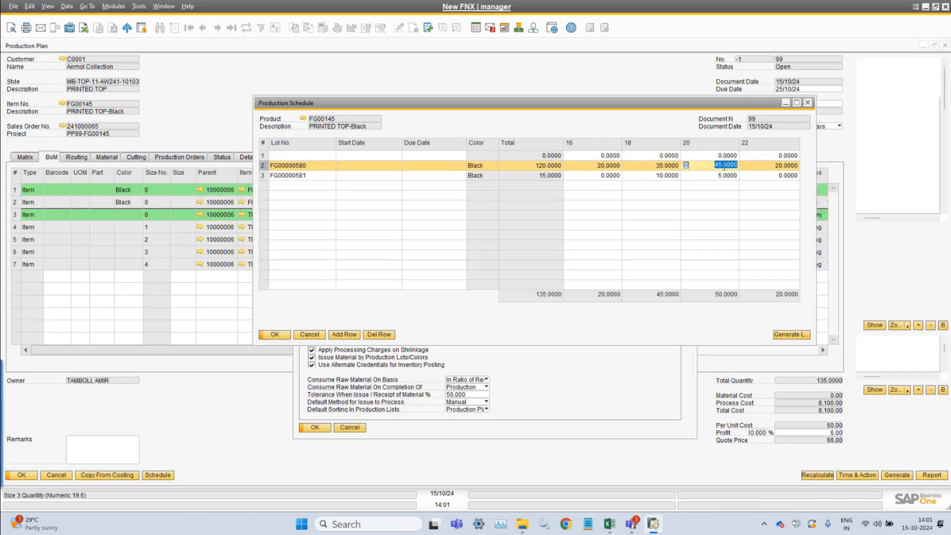
{"action": "left_click", "coordinate": [761, 165]}
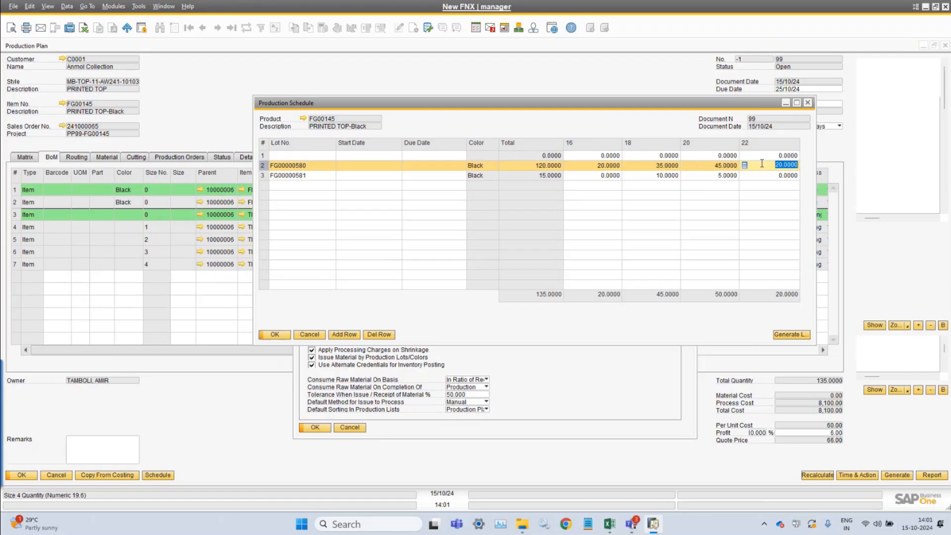
{"action": "left_click", "coordinate": [276, 334]}
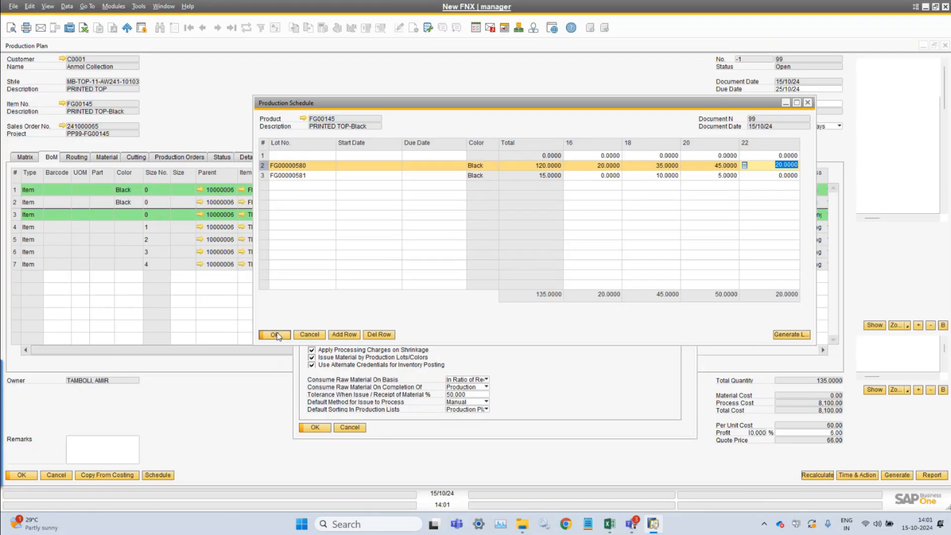